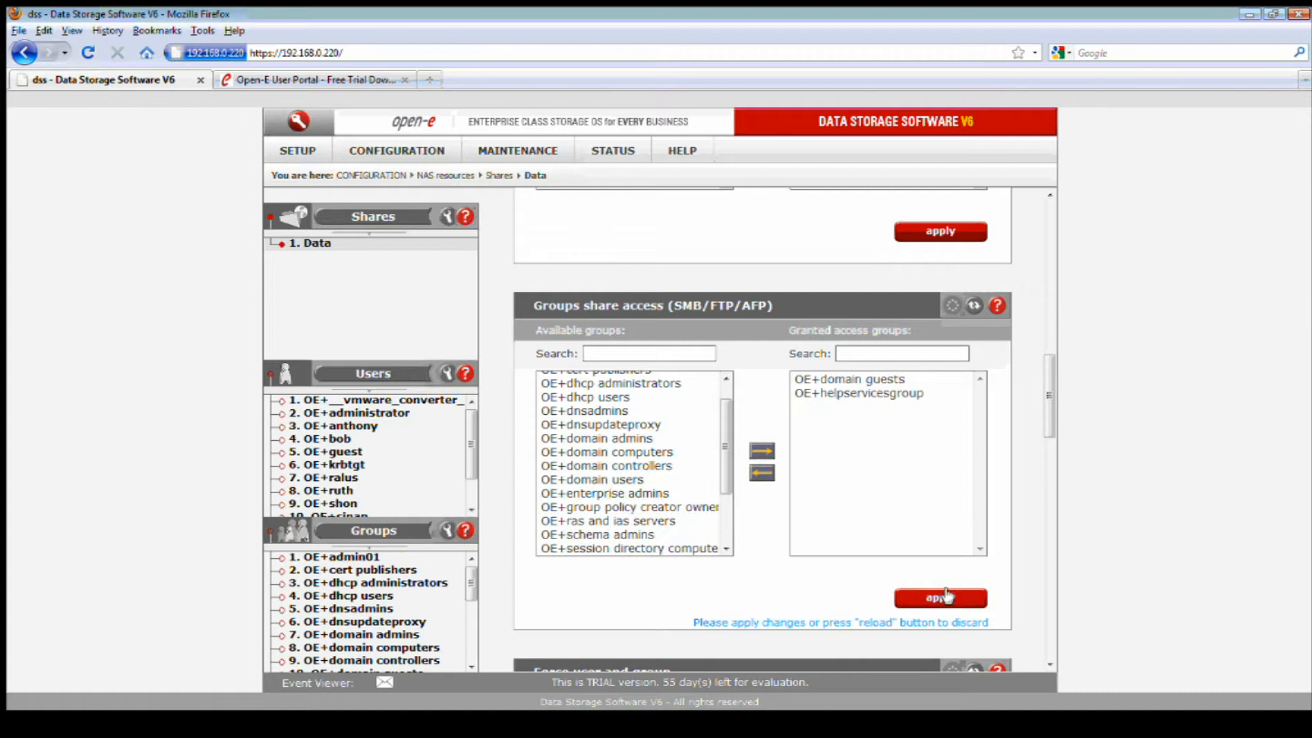
# Move OE+dhcp administrators into the Data share's granted groups and apply.
pyautogui.click(940, 597)
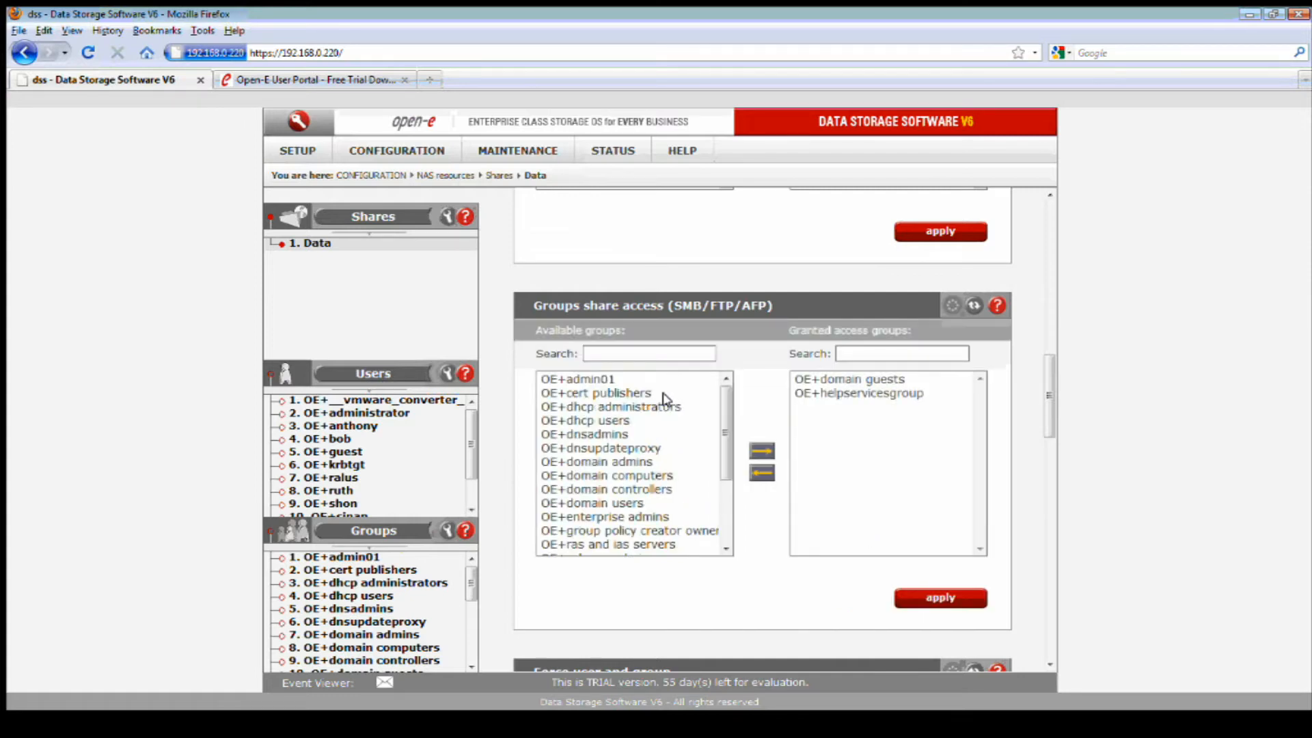
pyautogui.click(610, 406)
pyautogui.click(762, 450)
pyautogui.click(938, 590)
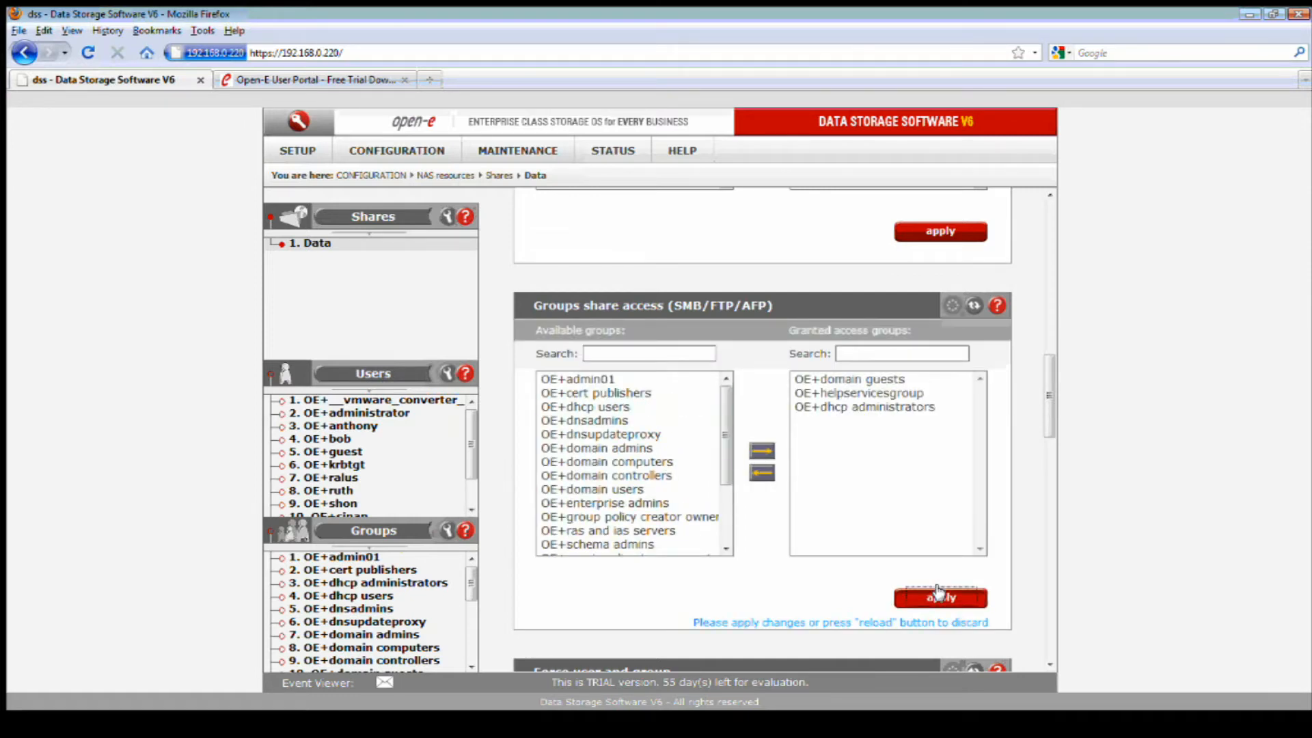
pyautogui.scroll(-1, 940, 537)
pyautogui.scroll(-7, 1019, 520)
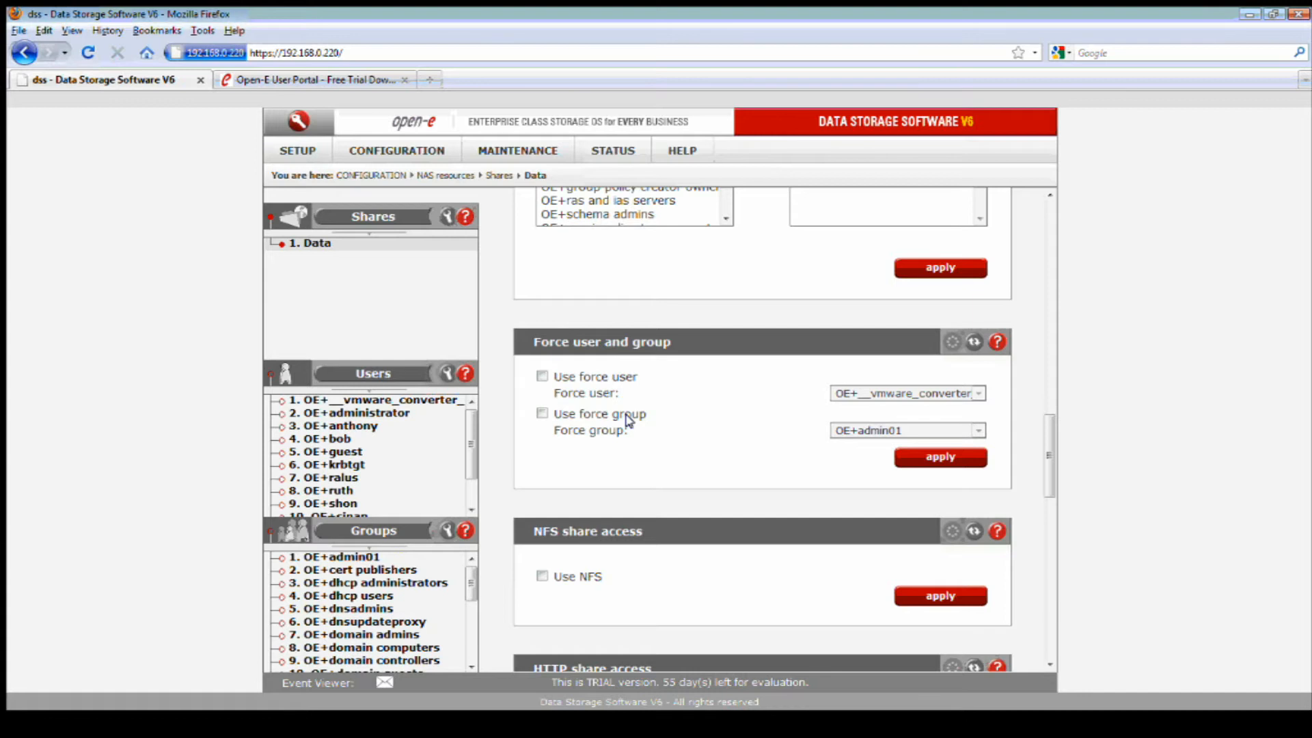
pyautogui.click(998, 343)
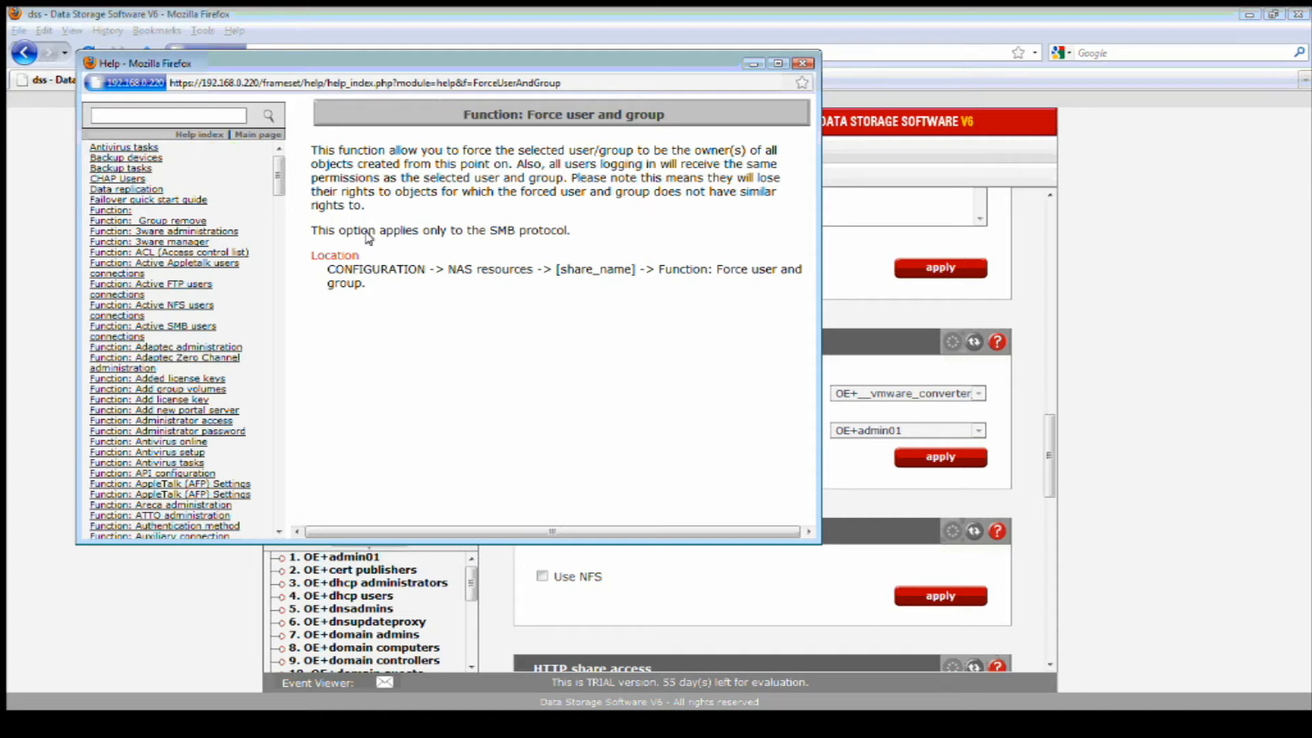
pyautogui.moveTo(569, 231); pyautogui.dragTo(423, 230)
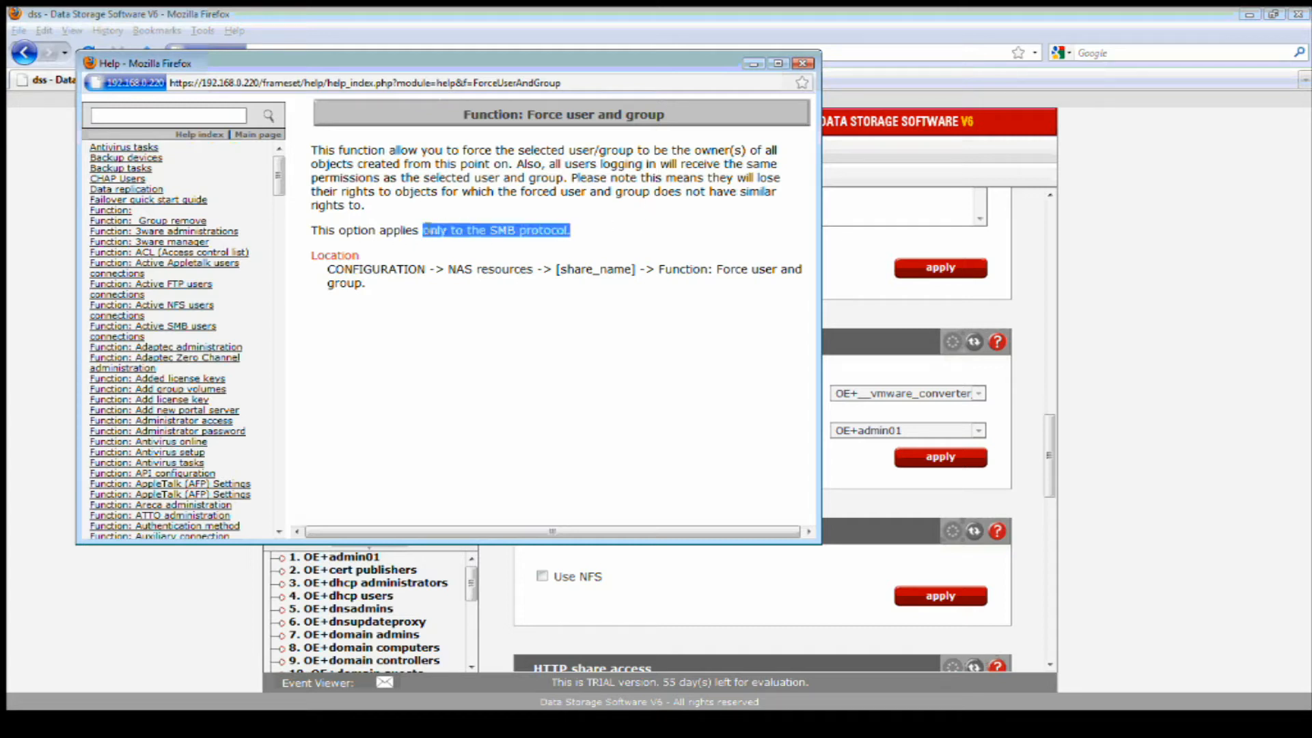
pyautogui.click(544, 217)
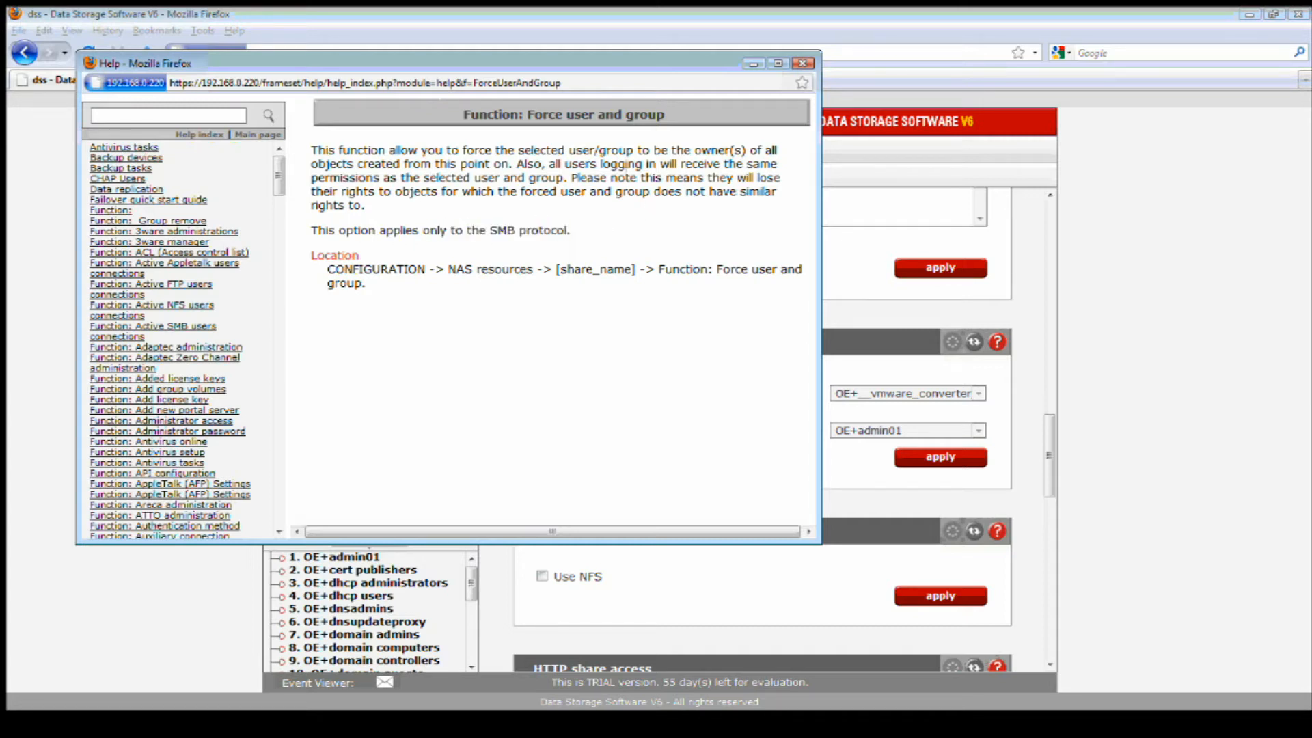
pyautogui.click(802, 63)
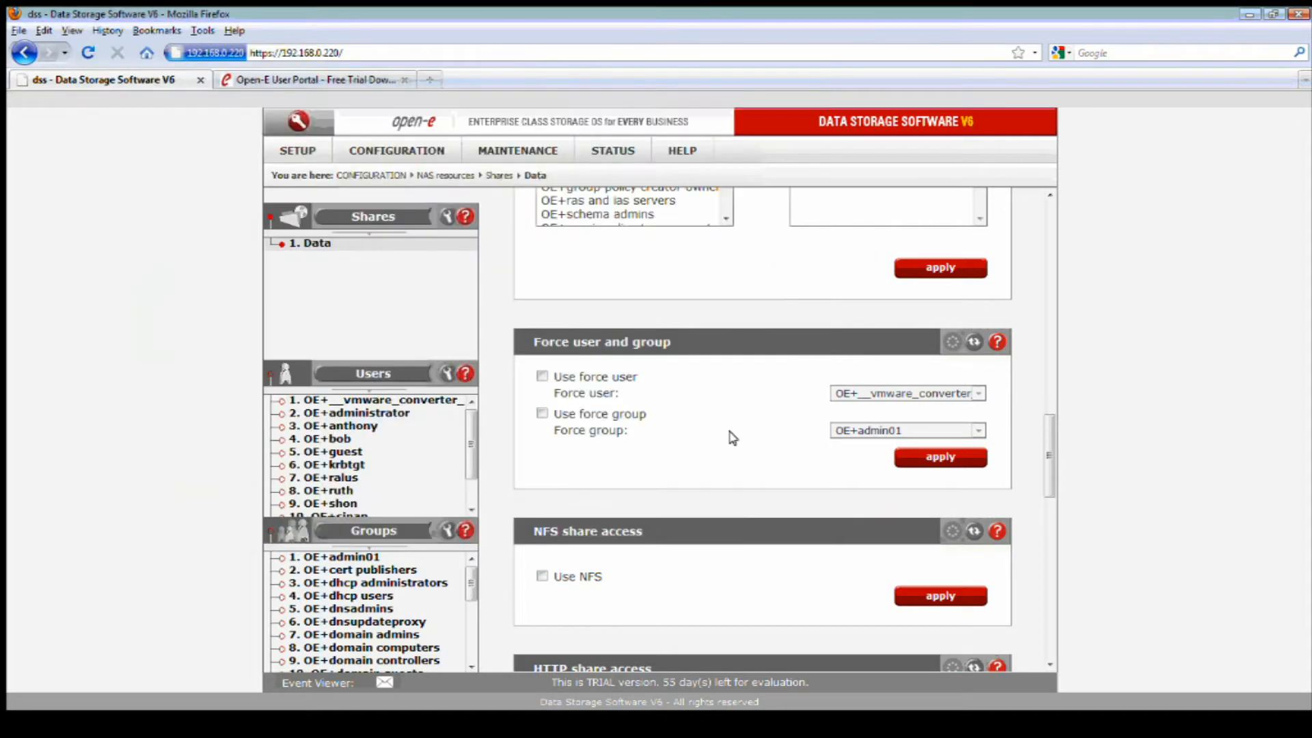
pyautogui.click(542, 377)
pyautogui.click(887, 395)
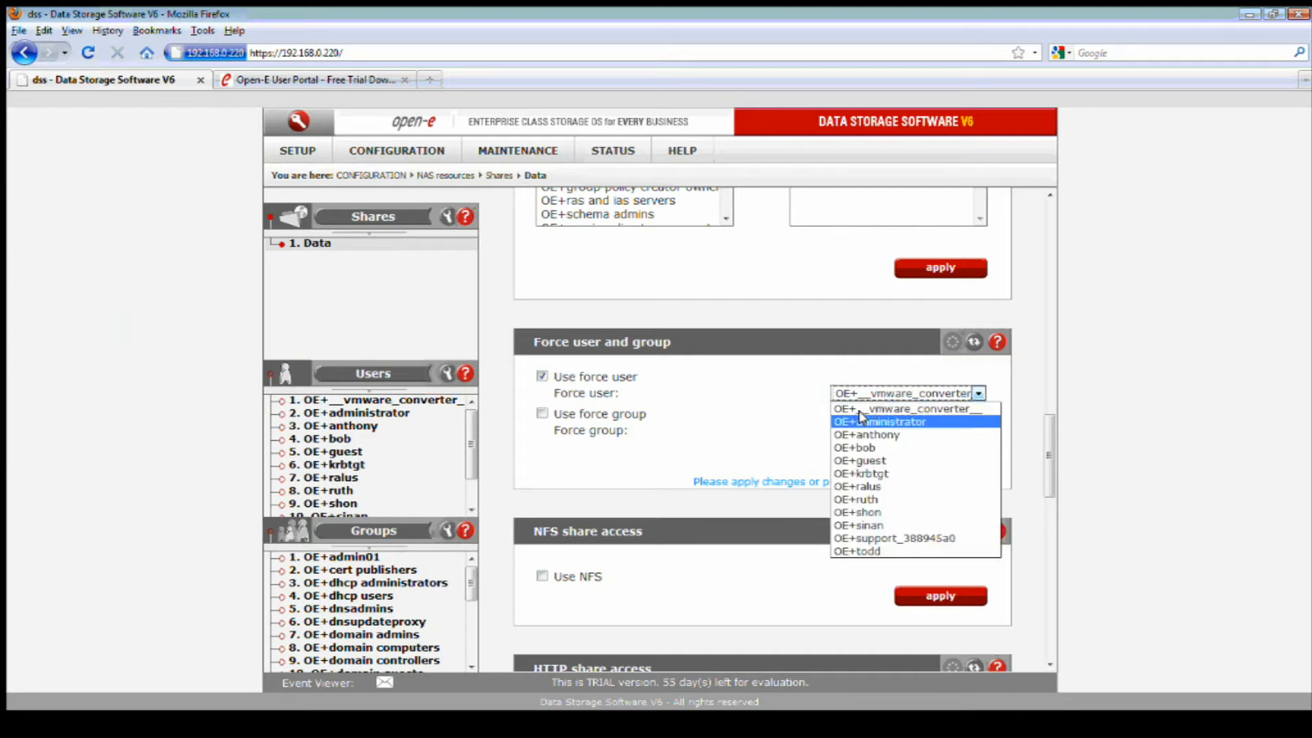
pyautogui.click(539, 374)
pyautogui.click(541, 376)
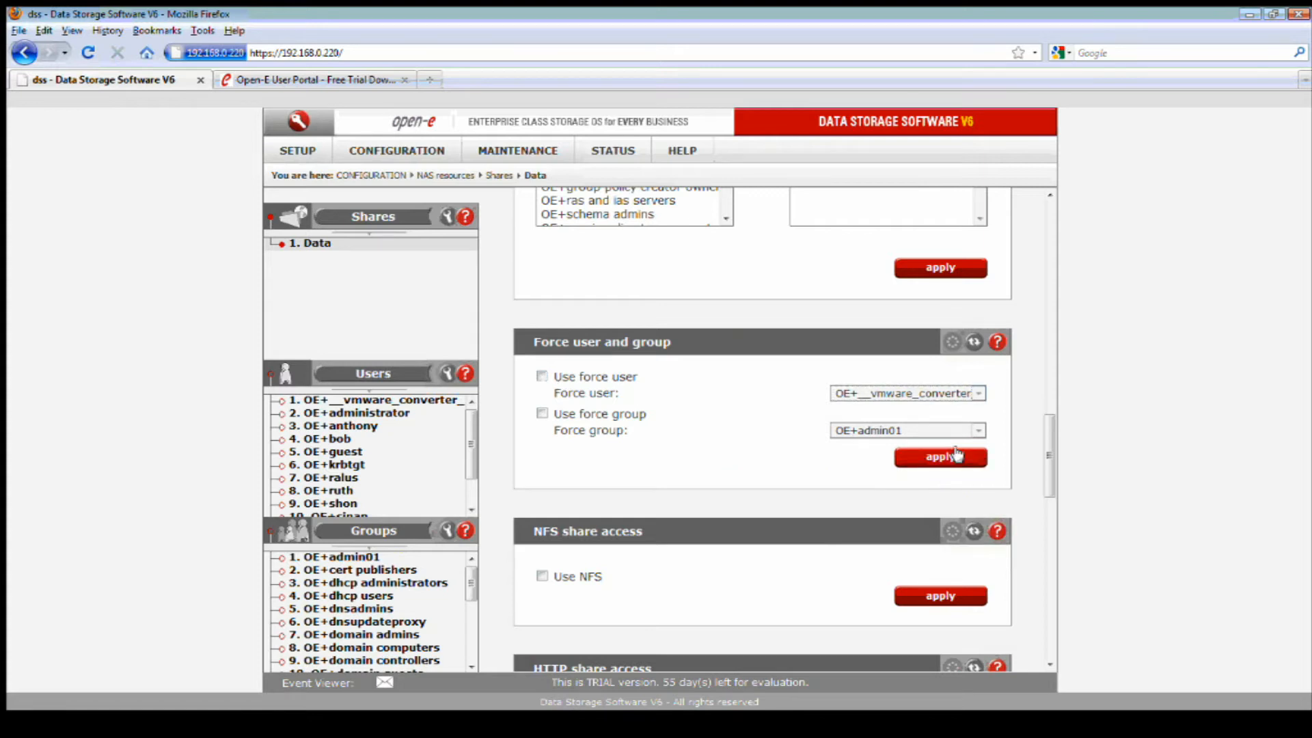
pyautogui.moveTo(1049, 445); pyautogui.dragTo(1039, 485)
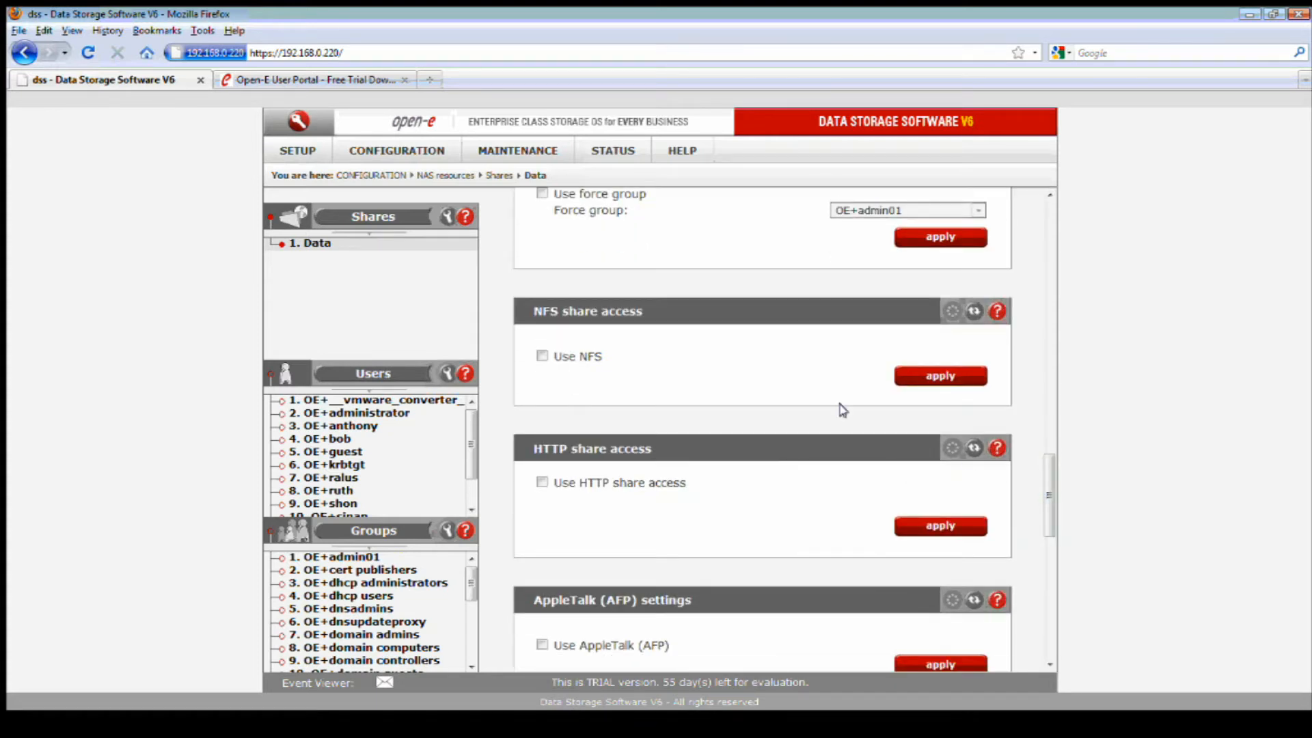
# Leave NFS off and enable HTTP share access for the Data share, applying it.
pyautogui.click(589, 361)
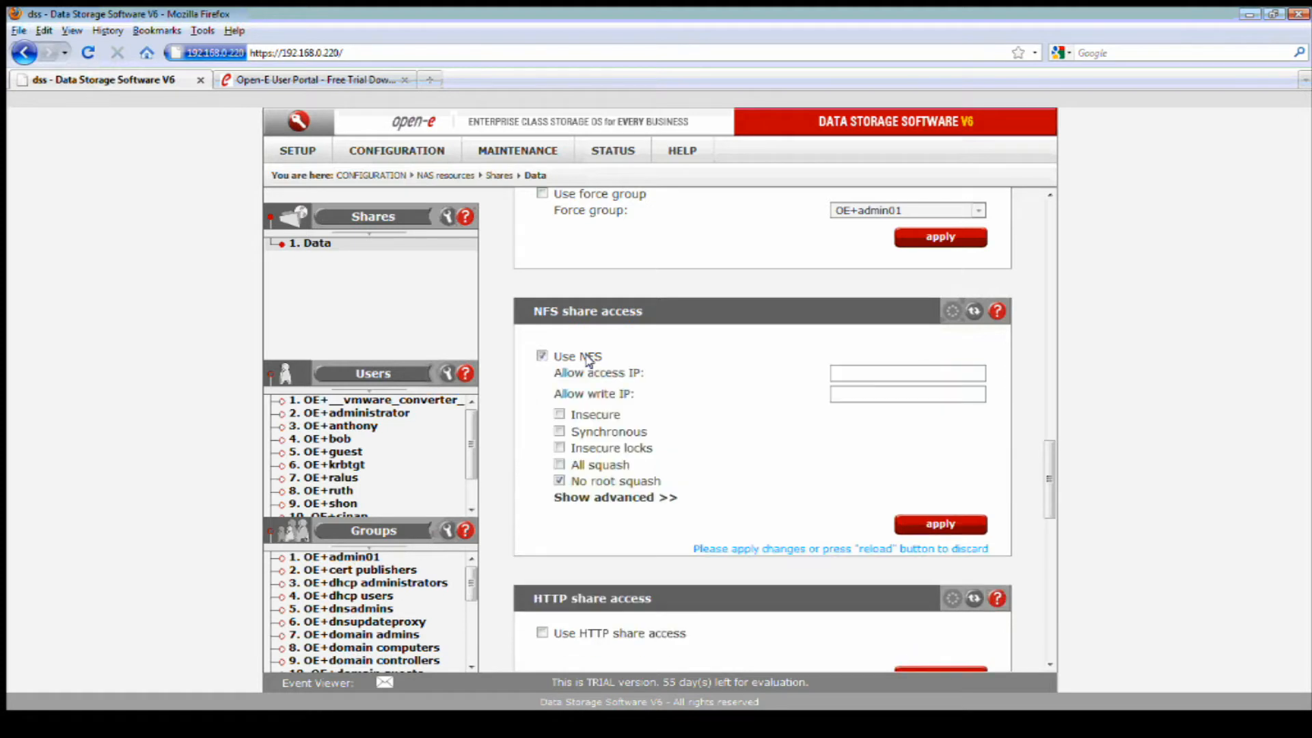
pyautogui.click(542, 356)
pyautogui.scroll(-2, 696, 422)
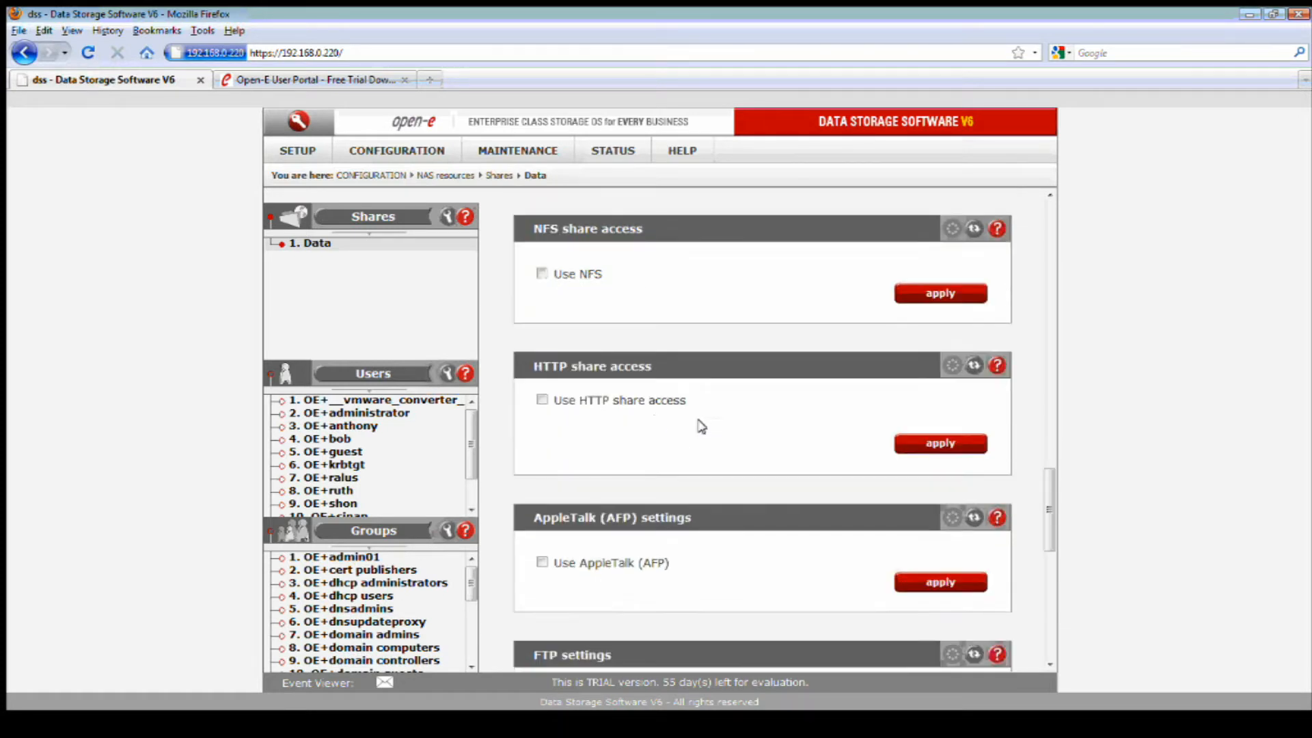
pyautogui.click(541, 400)
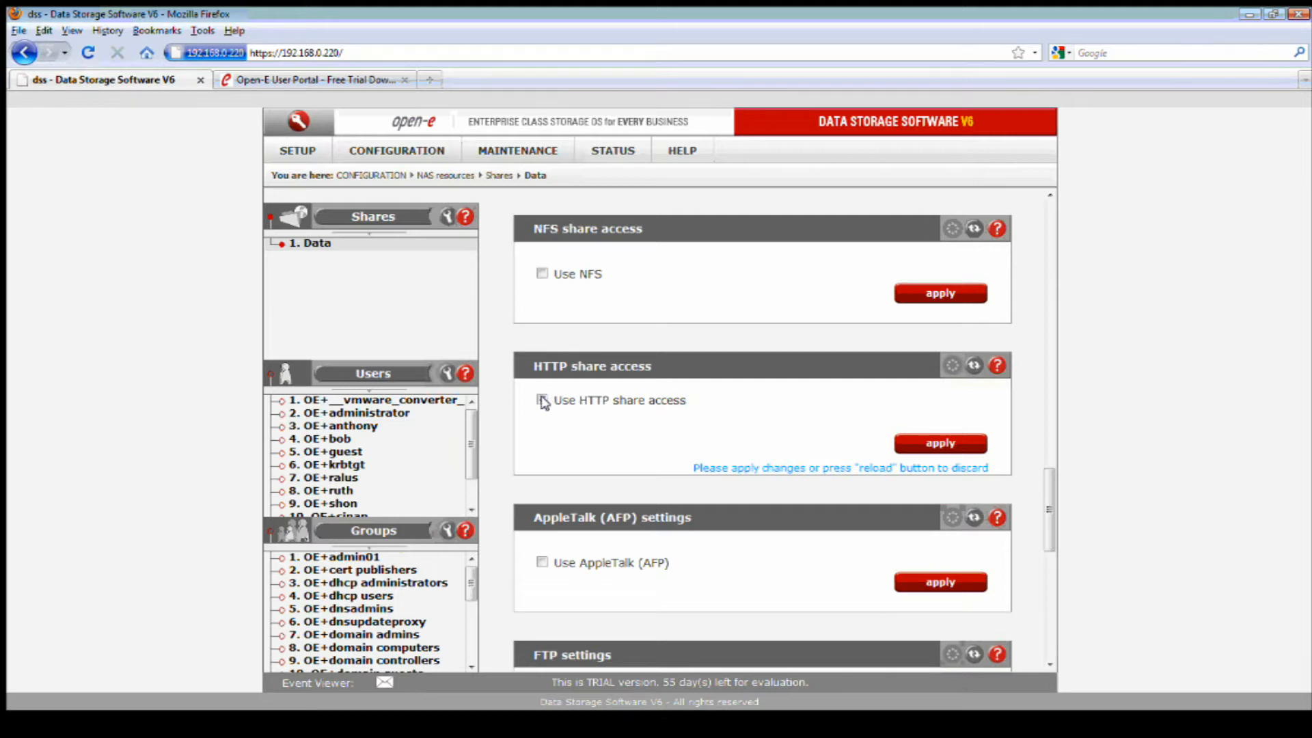
pyautogui.click(910, 444)
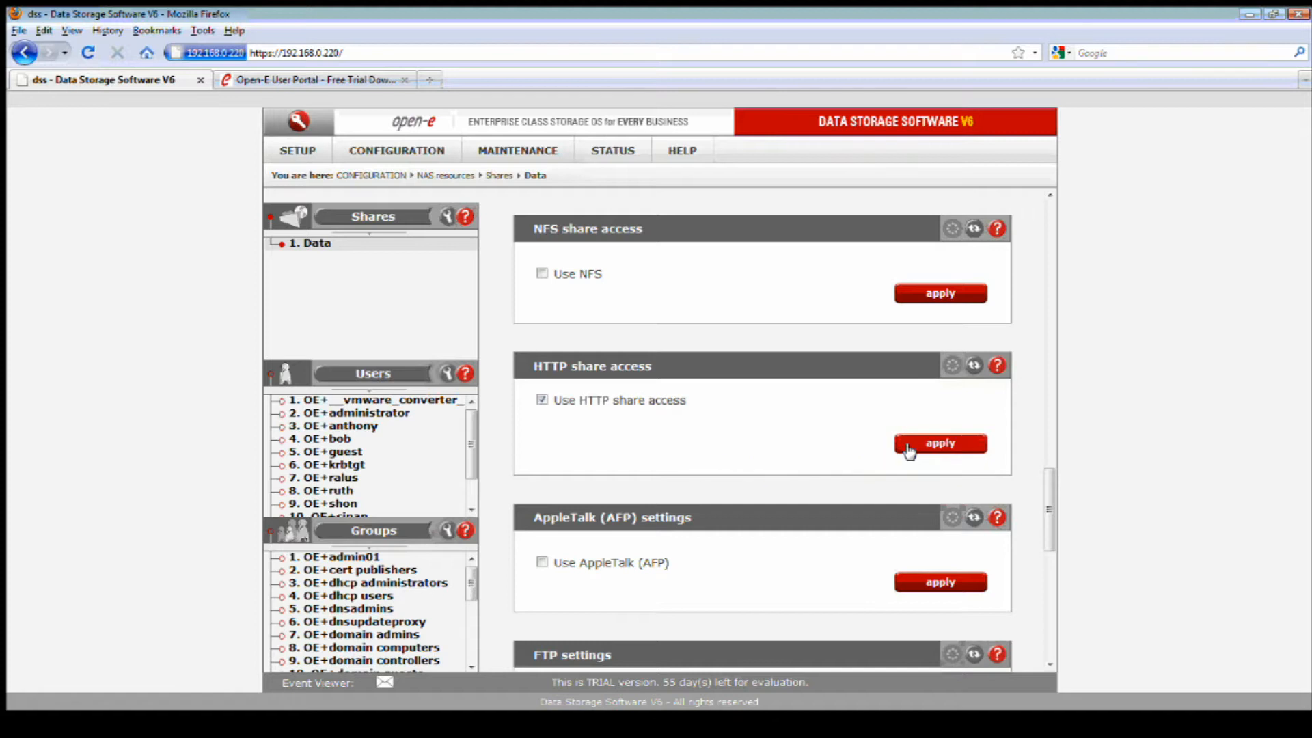
pyautogui.scroll(-5, 848, 447)
pyautogui.scroll(-4, 849, 447)
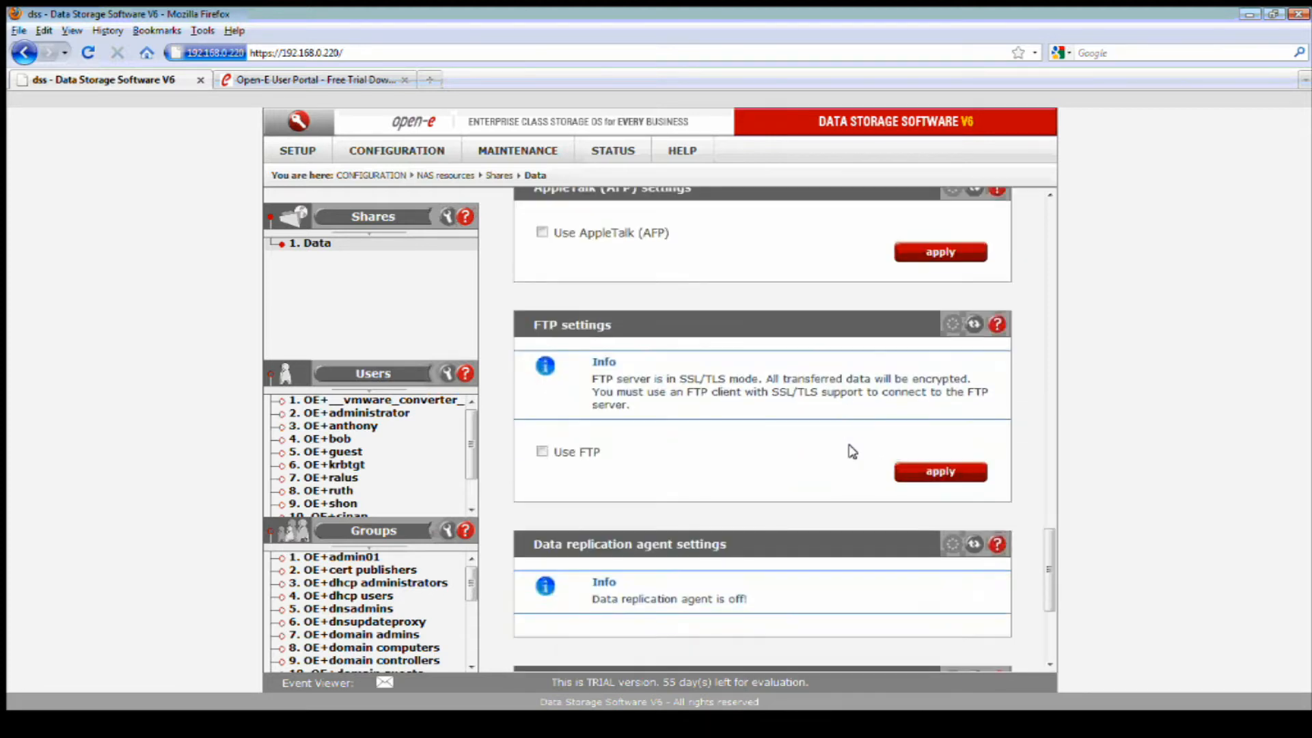
# Enable Use FTP for the Data share and return up to the Edit share section.
pyautogui.click(542, 409)
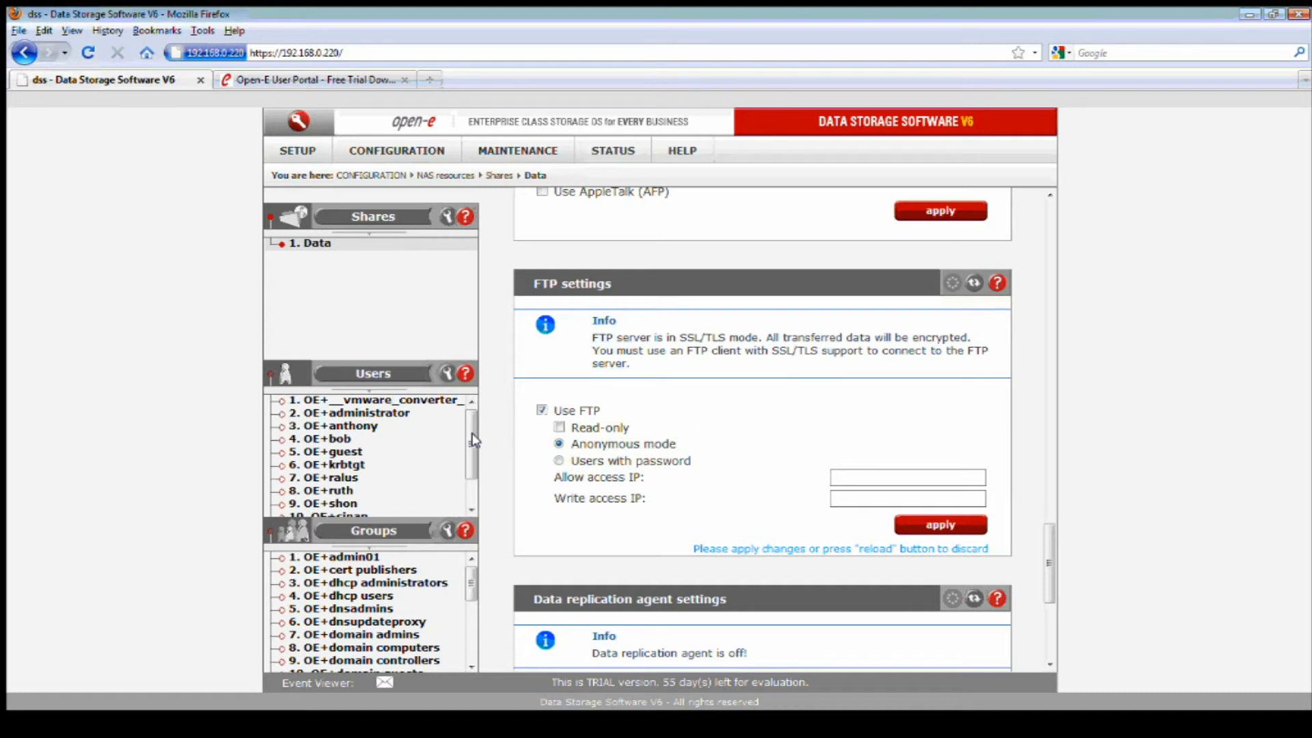
pyautogui.scroll(4, 672, 448)
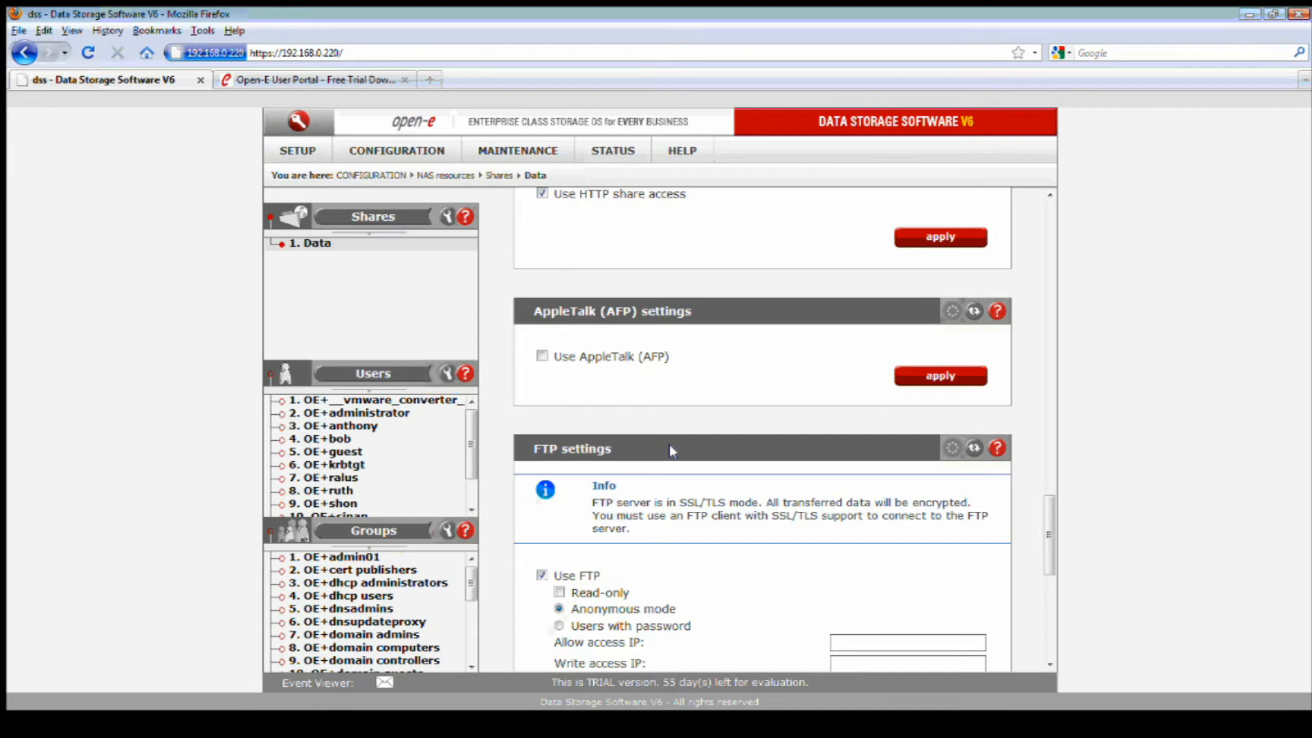
pyautogui.scroll(5, 671, 444)
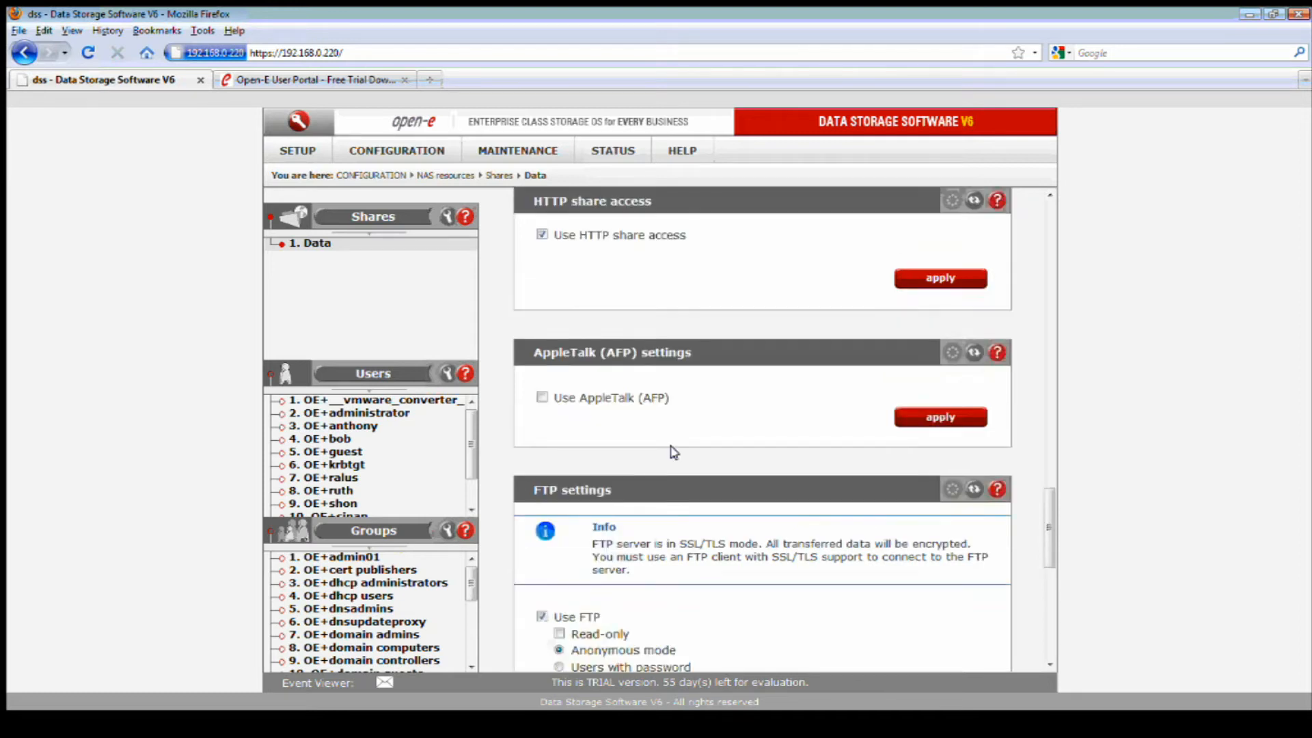
pyautogui.scroll(6, 671, 453)
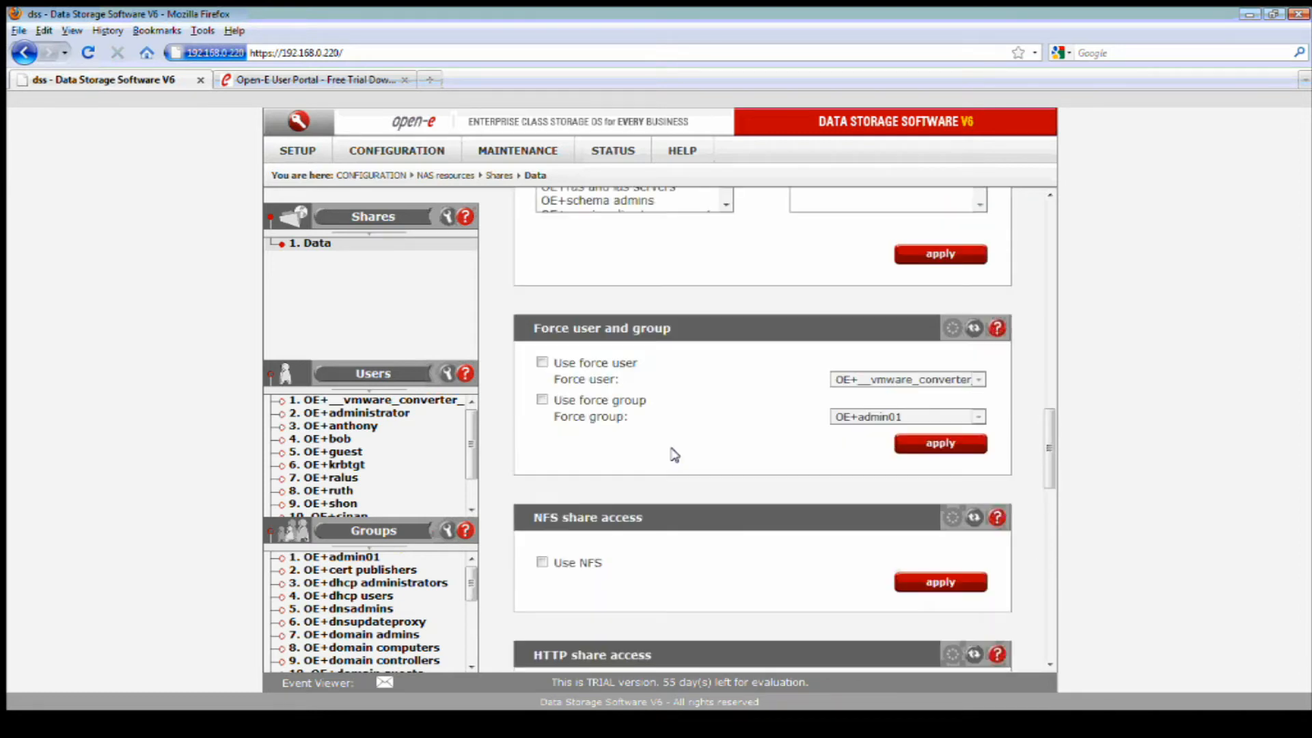
pyautogui.scroll(6, 672, 452)
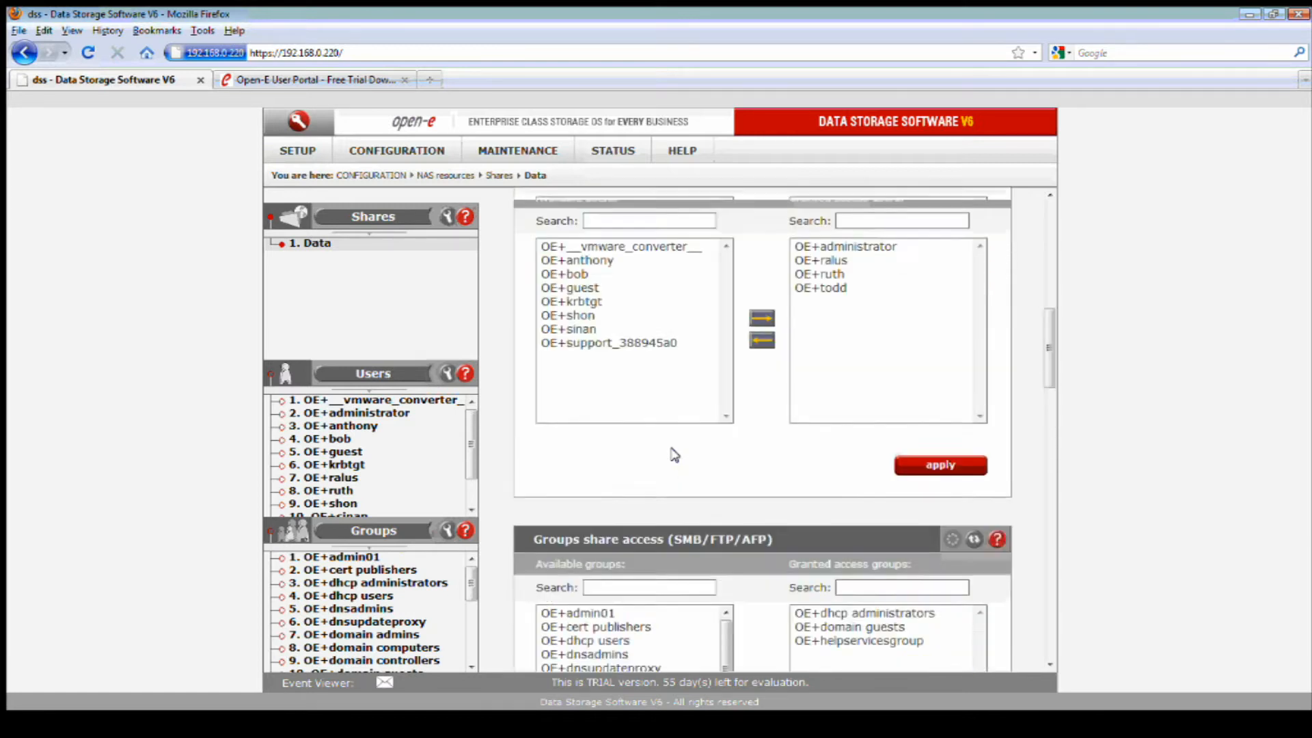
pyautogui.scroll(5, 671, 453)
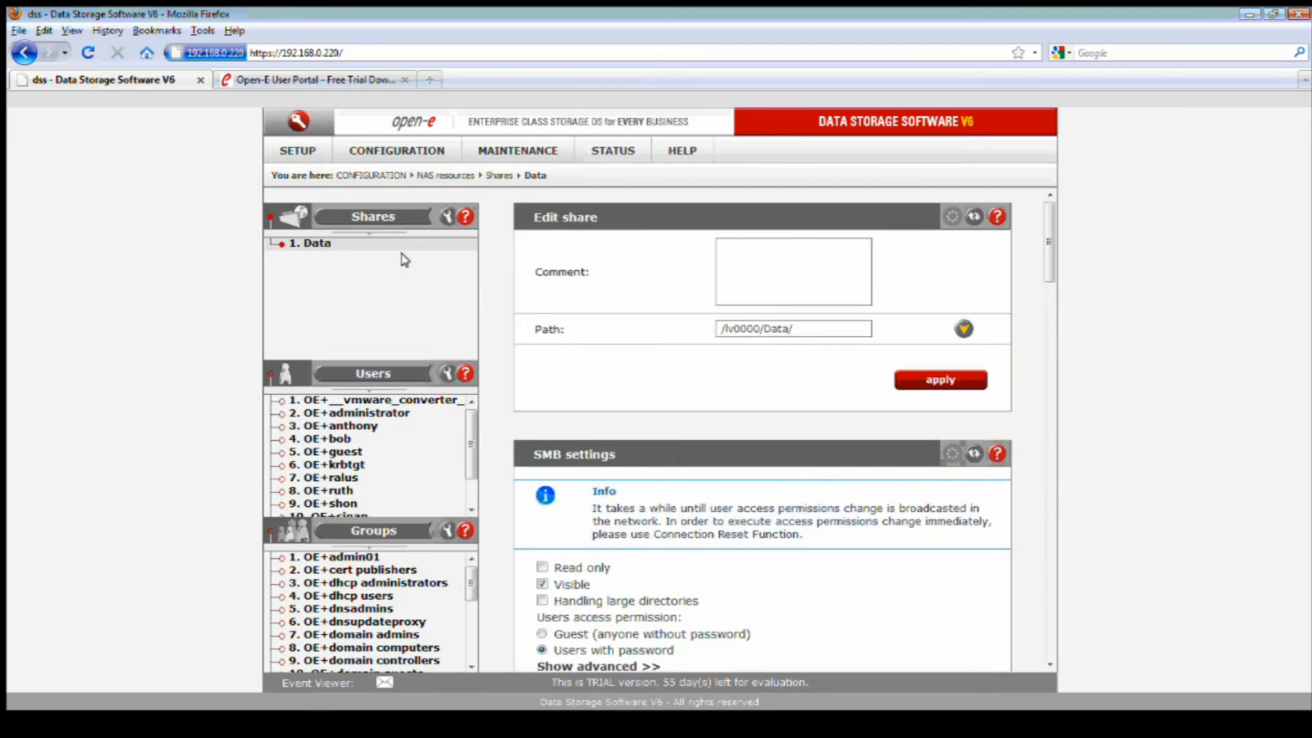
# Select the /lv0000/Data folder in the ACL Browser and list its available users and groups.
pyautogui.click(403, 217)
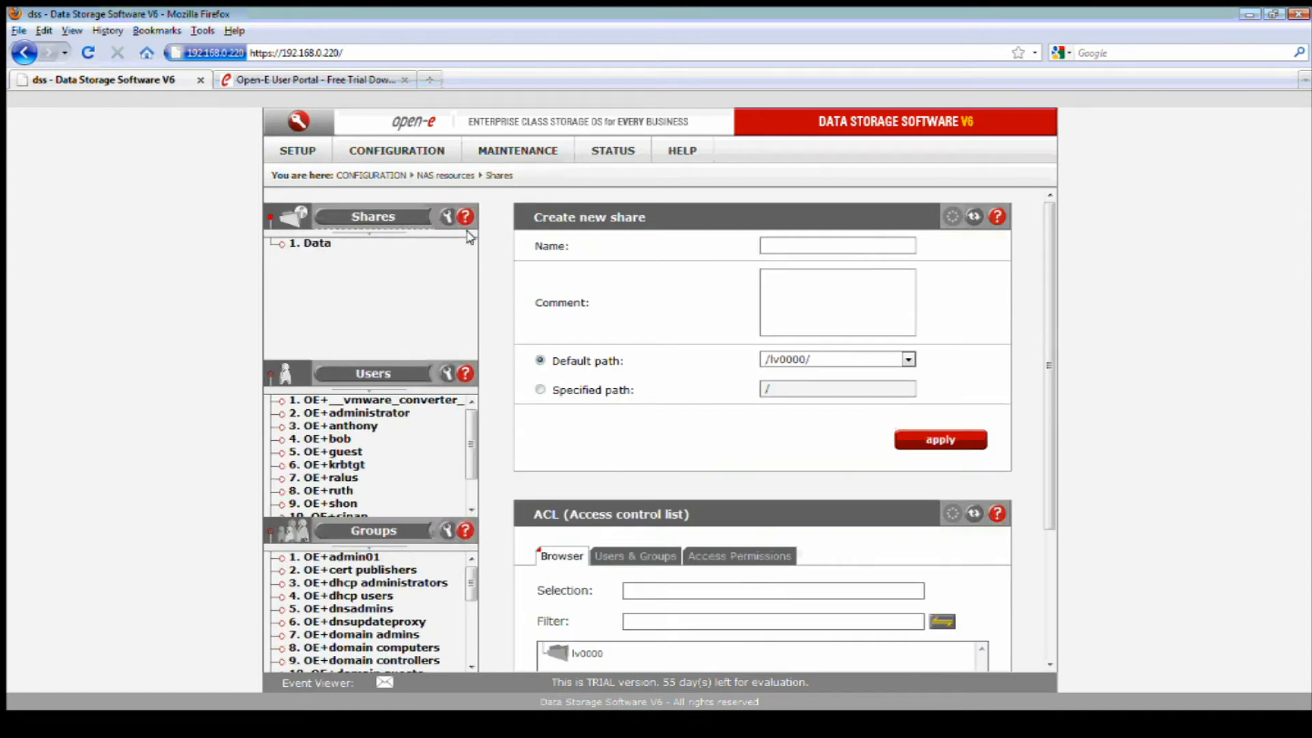
pyautogui.scroll(-4, 690, 408)
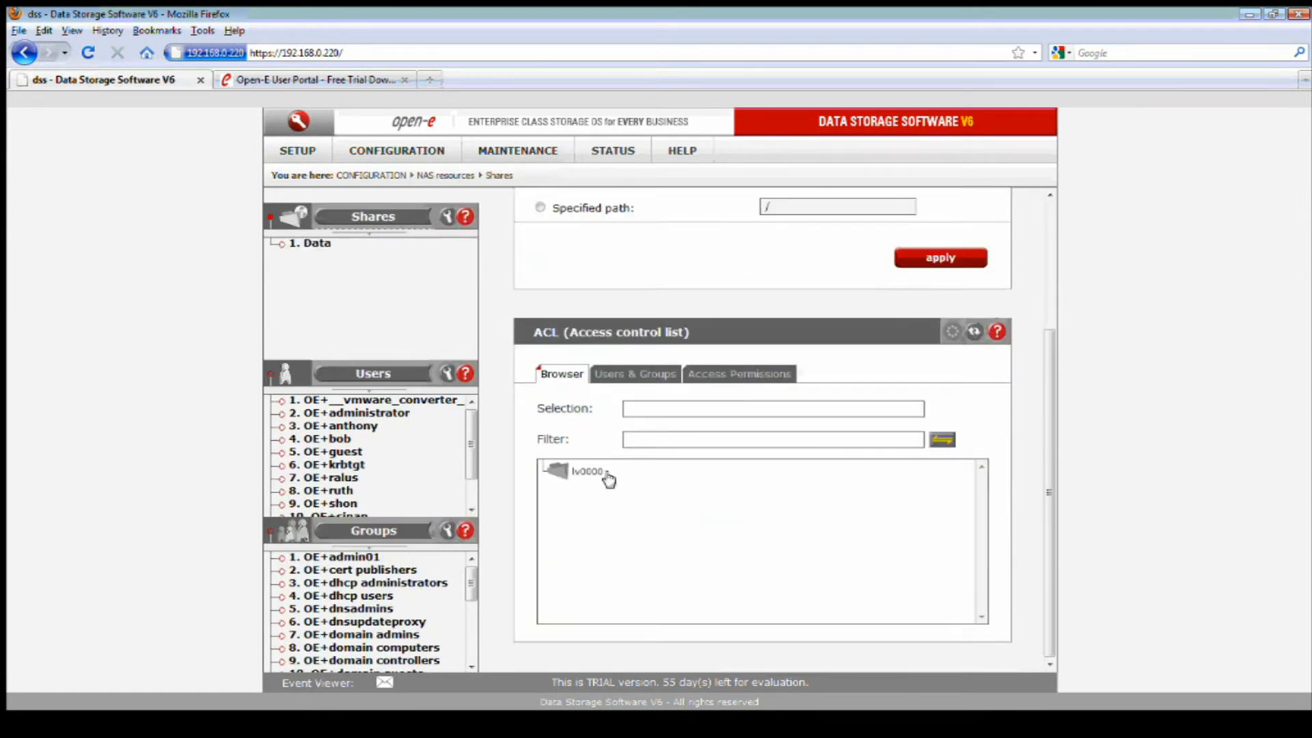
pyautogui.click(586, 472)
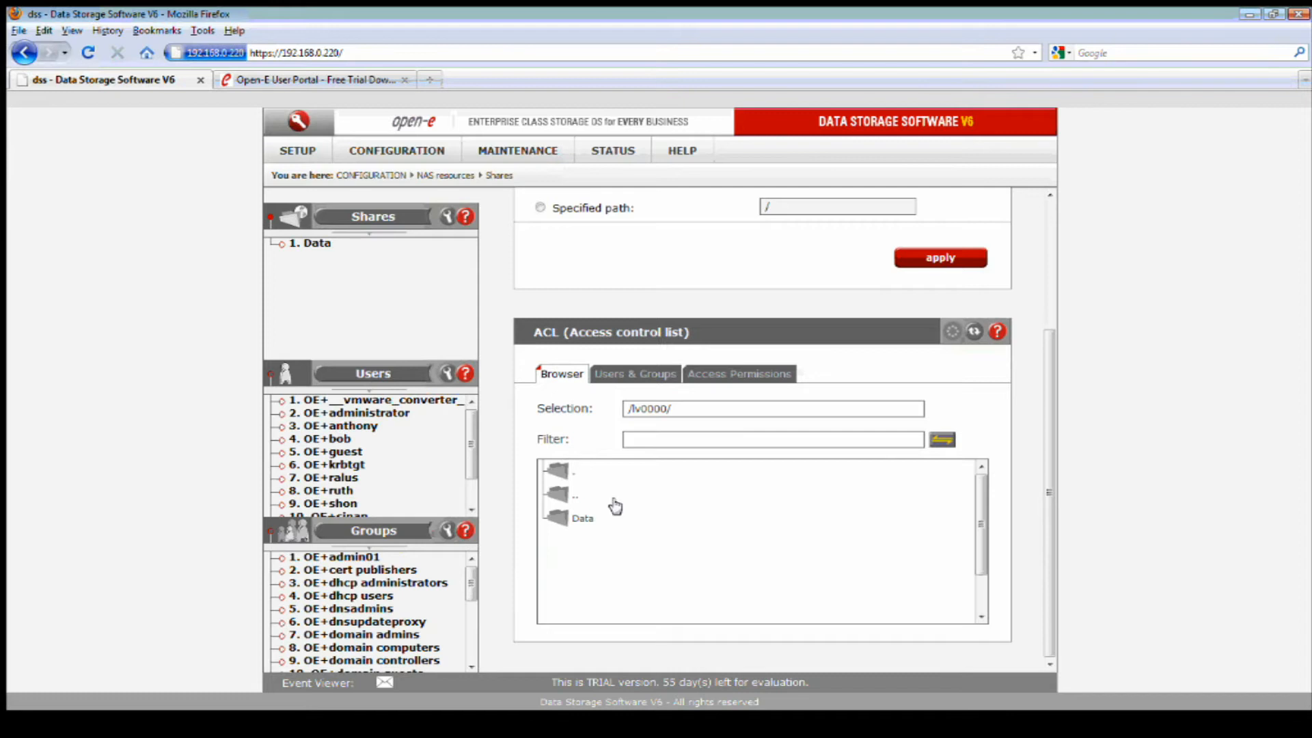
pyautogui.click(580, 520)
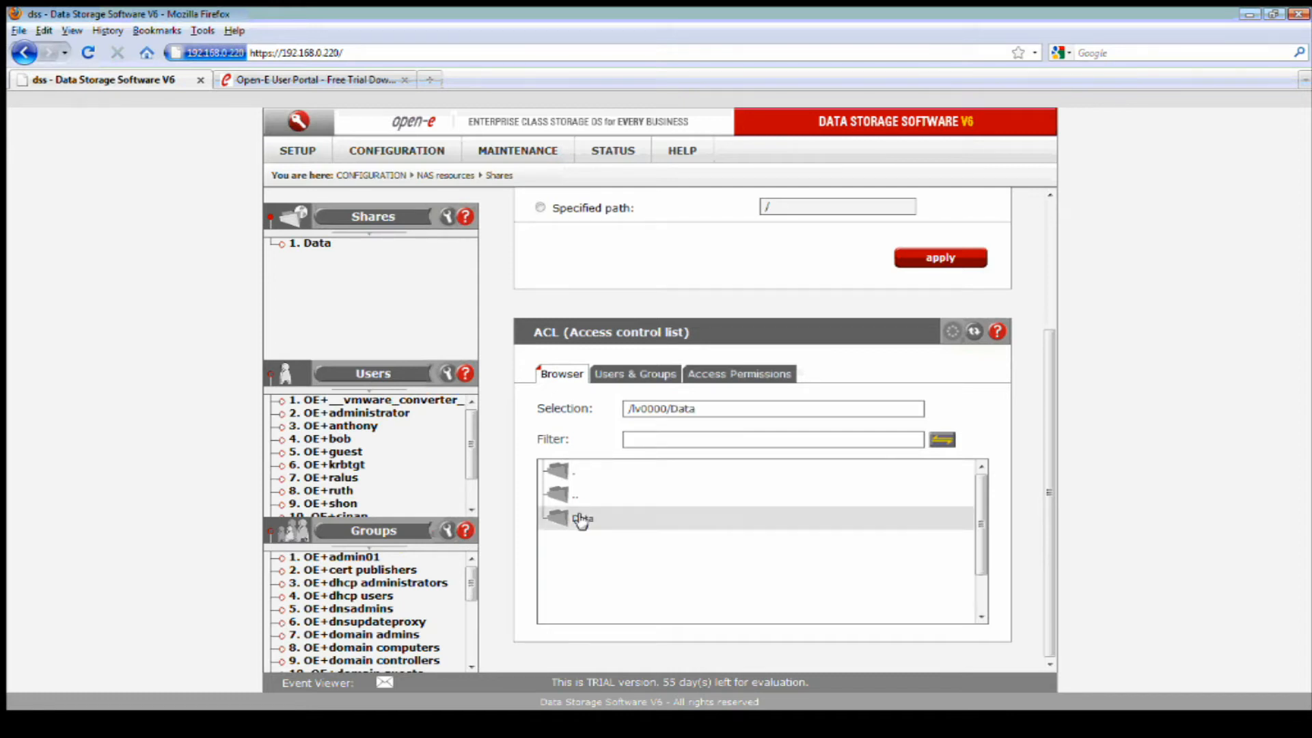
pyautogui.click(637, 373)
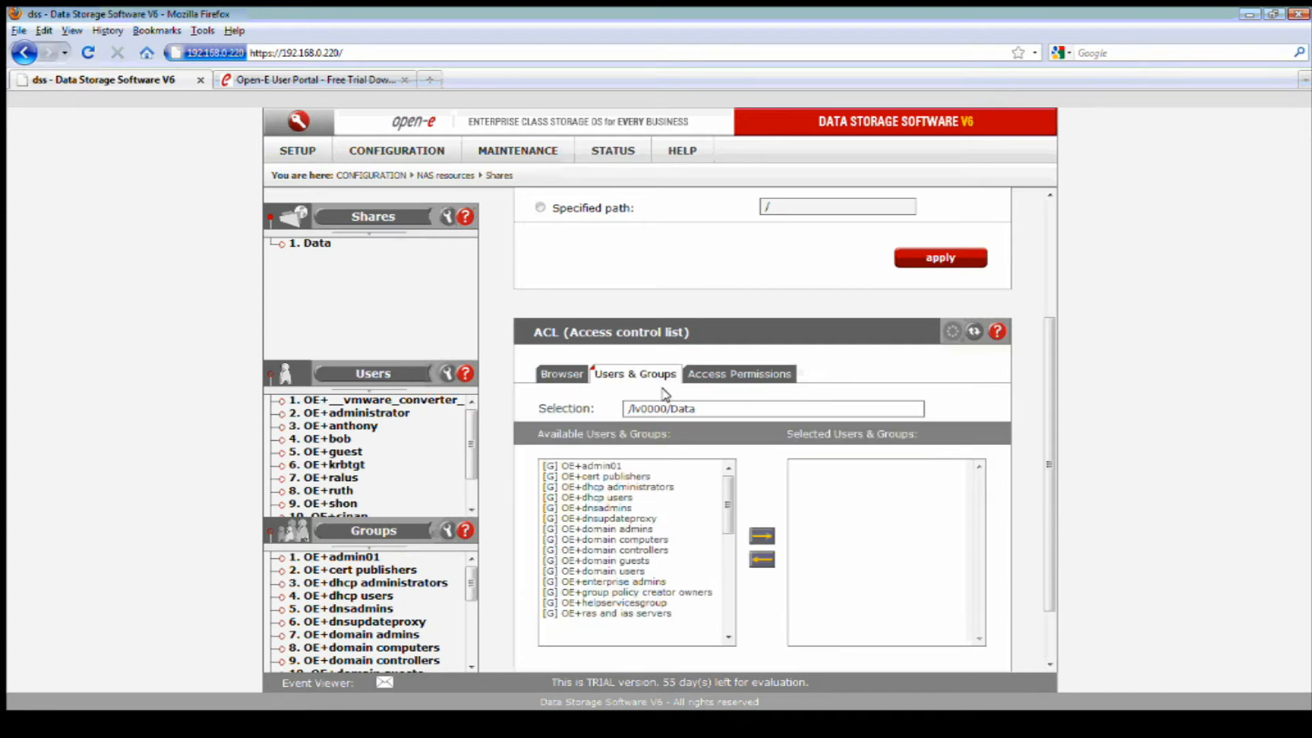
# Add the OE+dhcp users group to the Data folder's access control list.
pyautogui.click(623, 498)
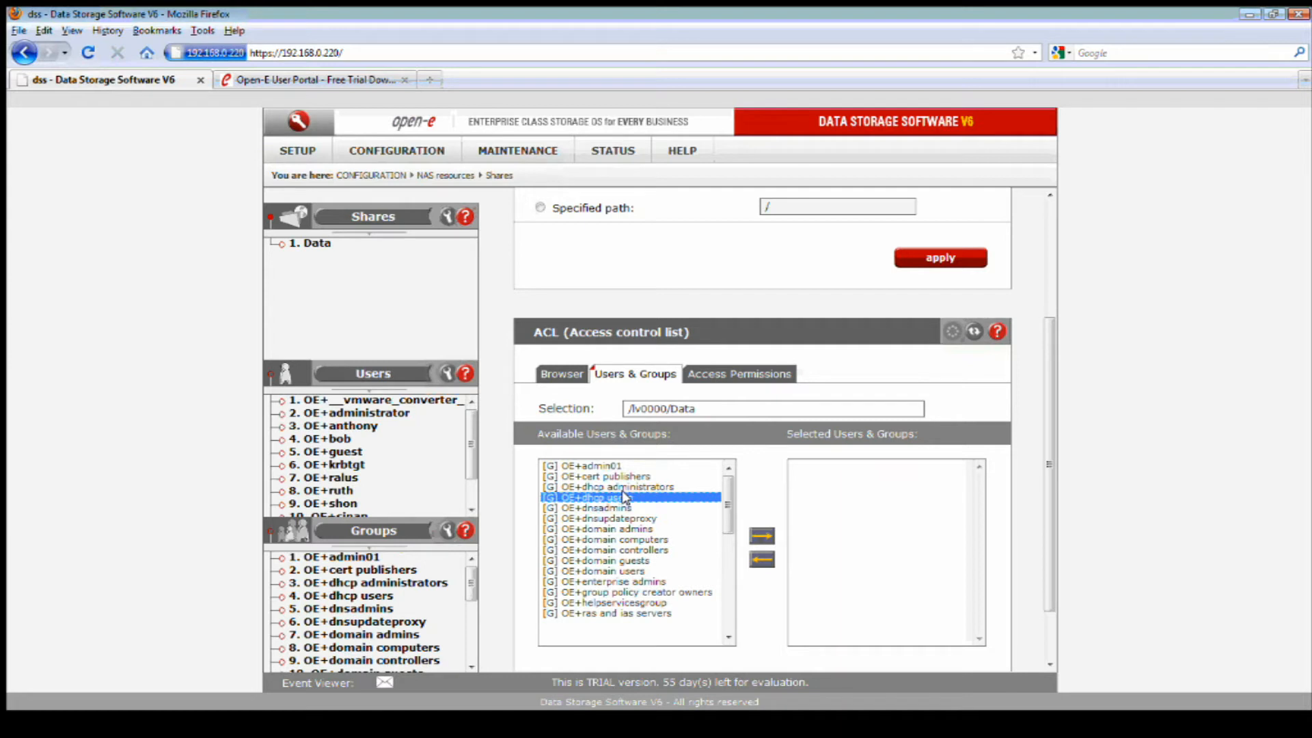
pyautogui.click(760, 533)
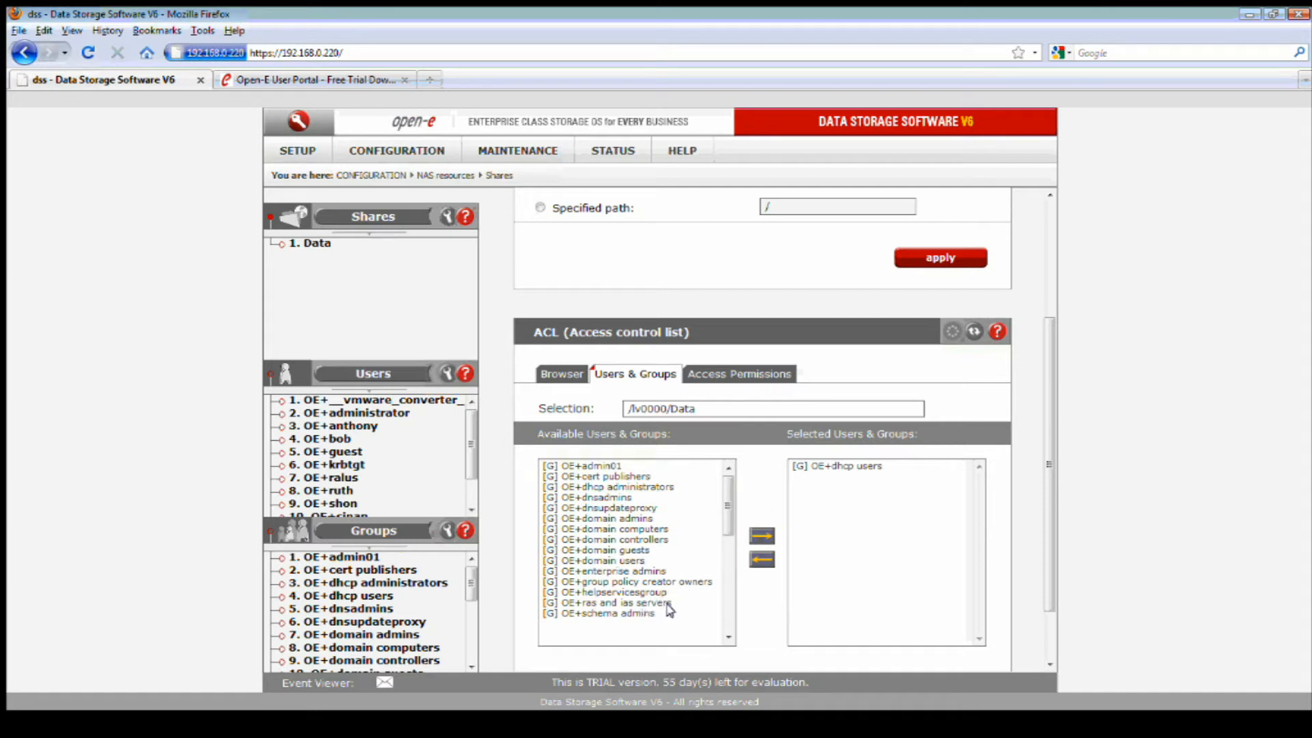
pyautogui.click(843, 466)
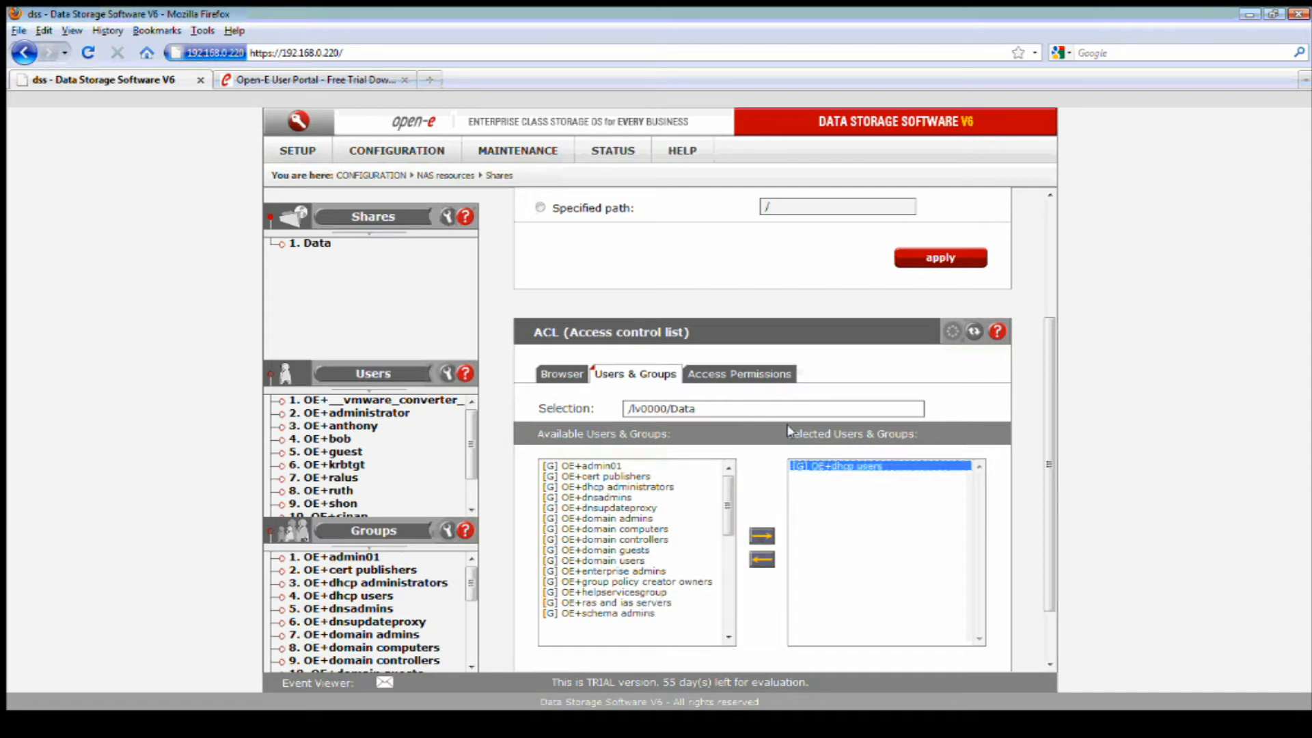
# Review OE+dhcp users' permissions, leaving write and execute unchecked.
pyautogui.click(720, 378)
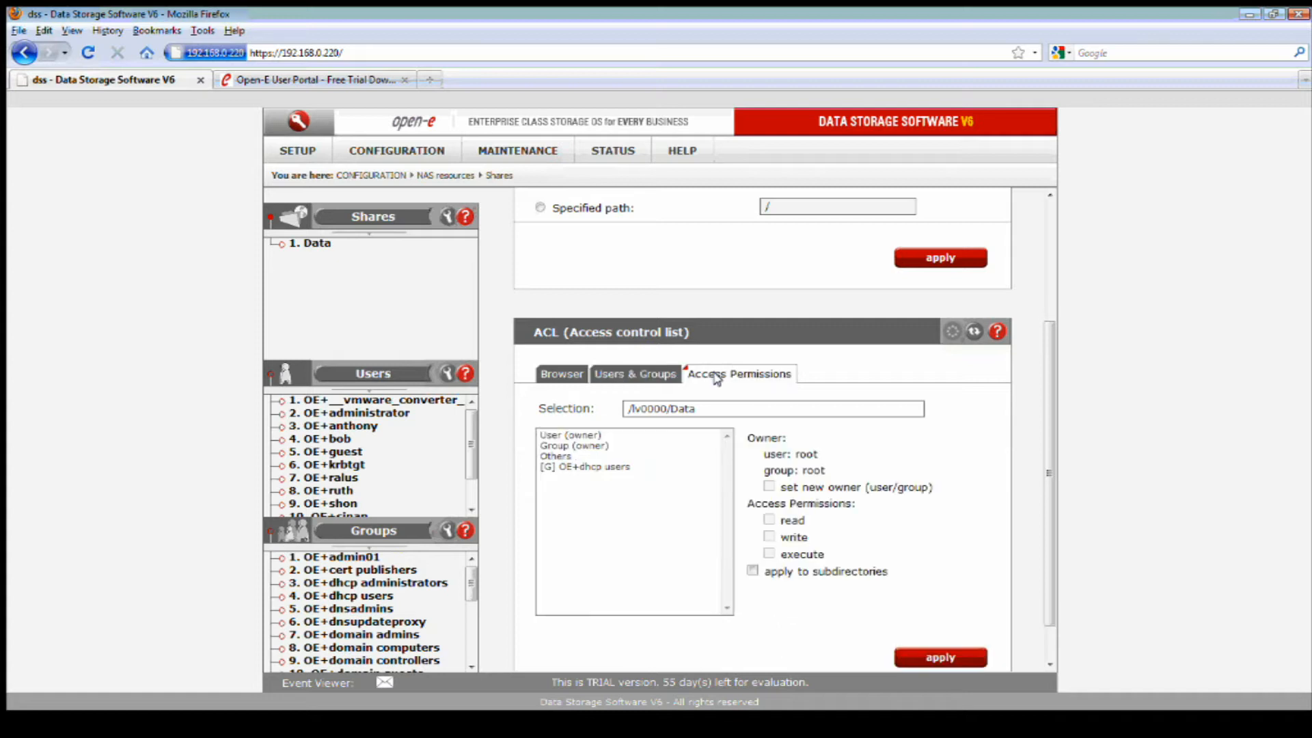
pyautogui.click(585, 466)
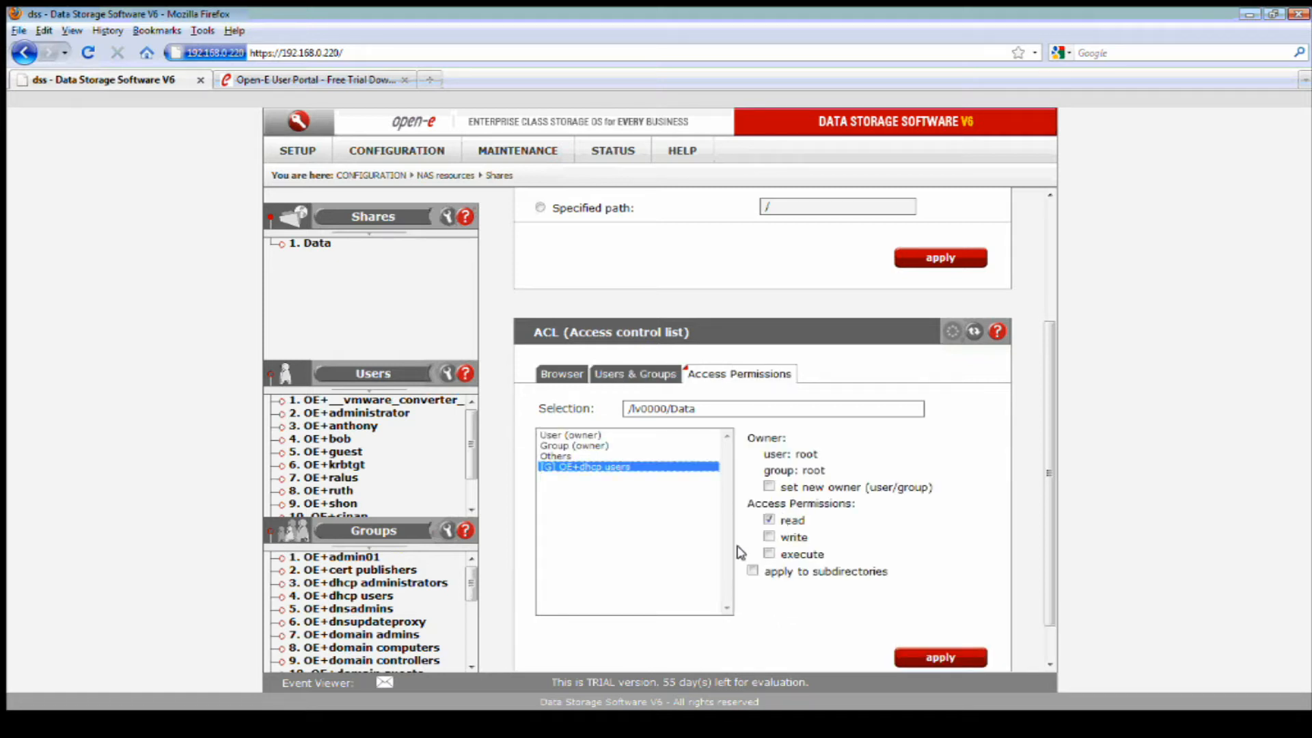
pyautogui.click(769, 537)
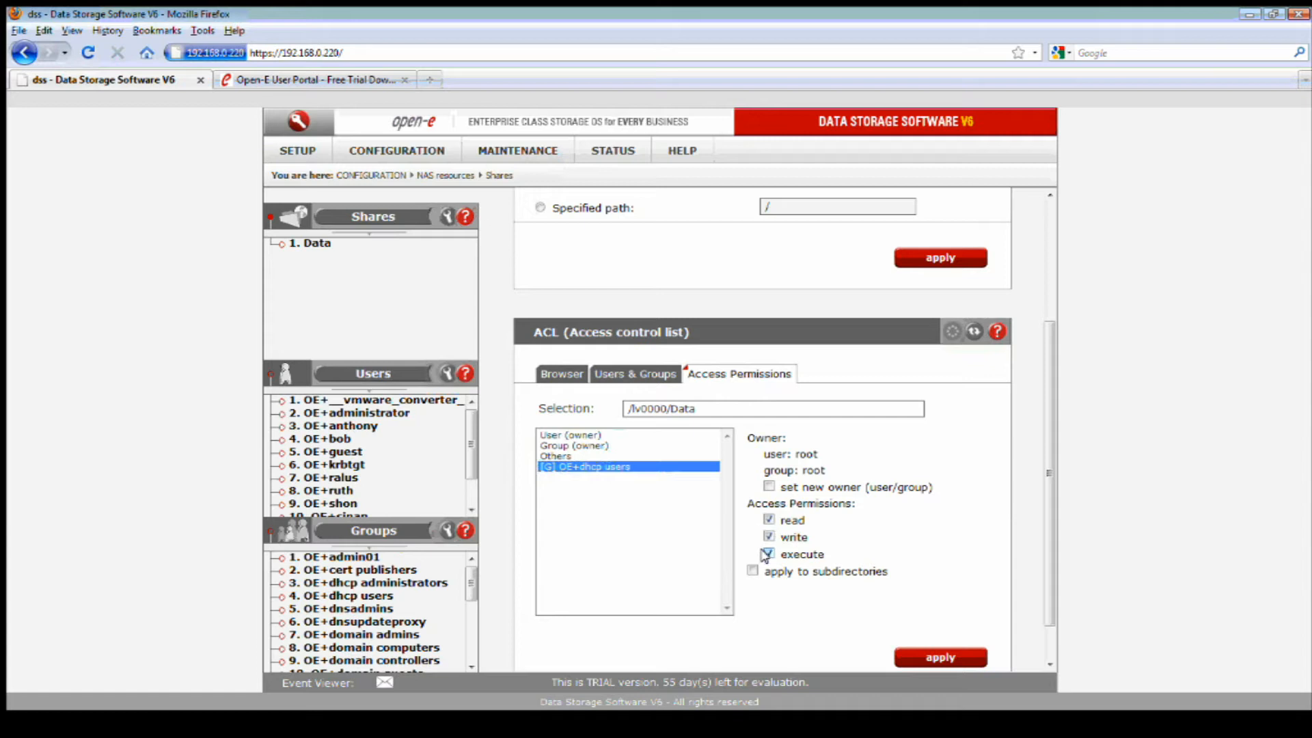
pyautogui.click(768, 536)
pyautogui.click(766, 550)
# Clear the owner user's read, write and execute permissions and apply the ACL.
pyautogui.click(572, 435)
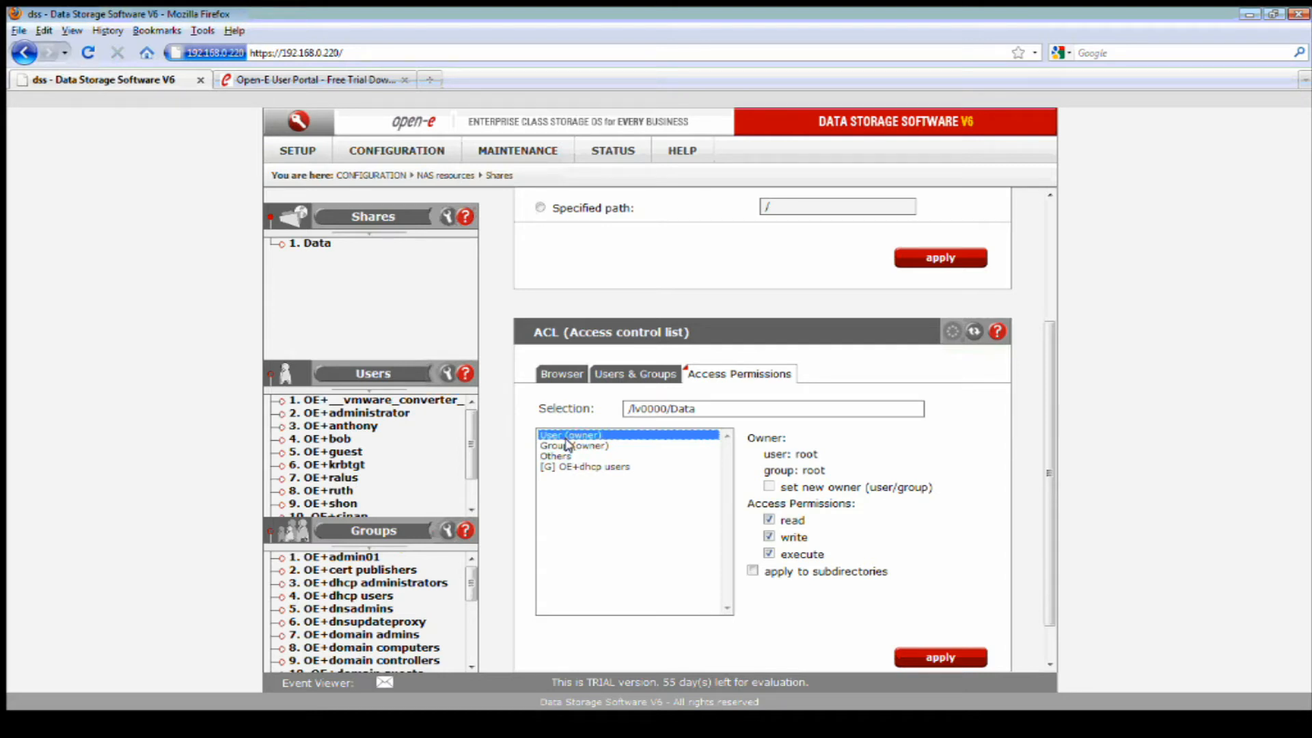
pyautogui.click(572, 444)
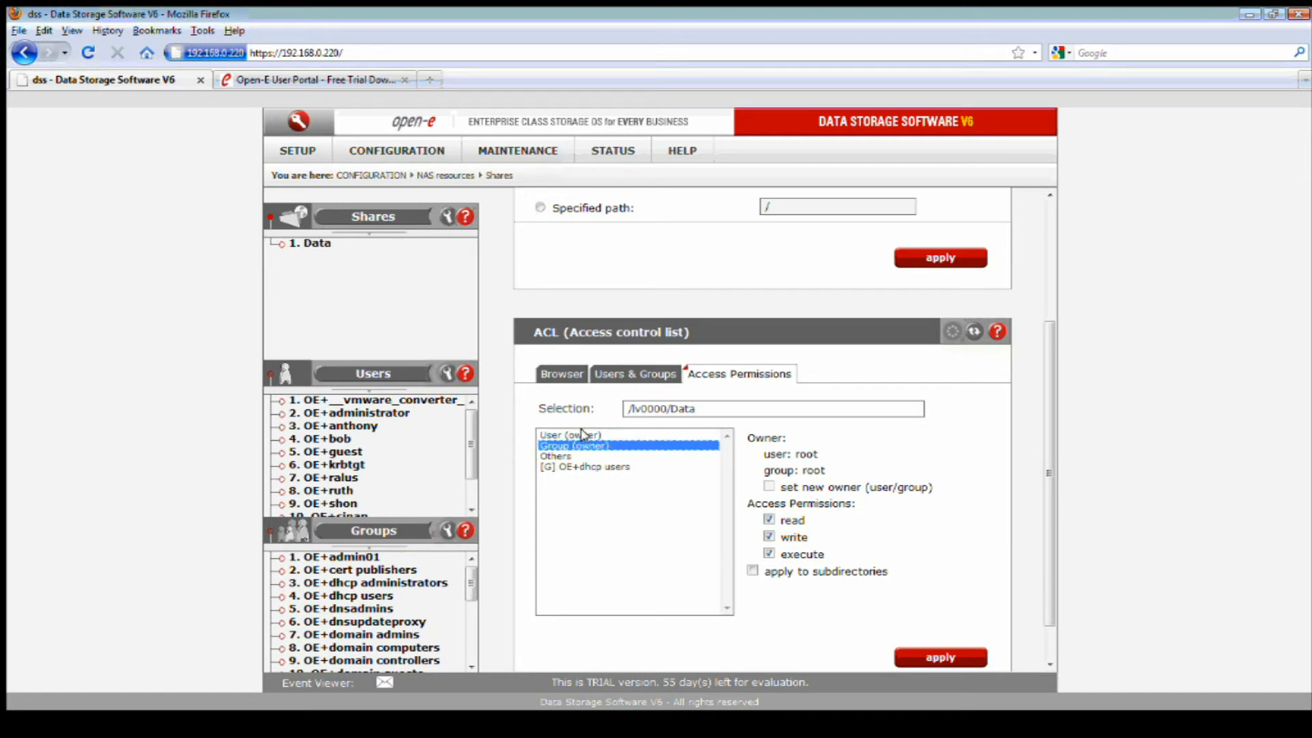
pyautogui.click(589, 434)
pyautogui.click(769, 520)
pyautogui.click(769, 536)
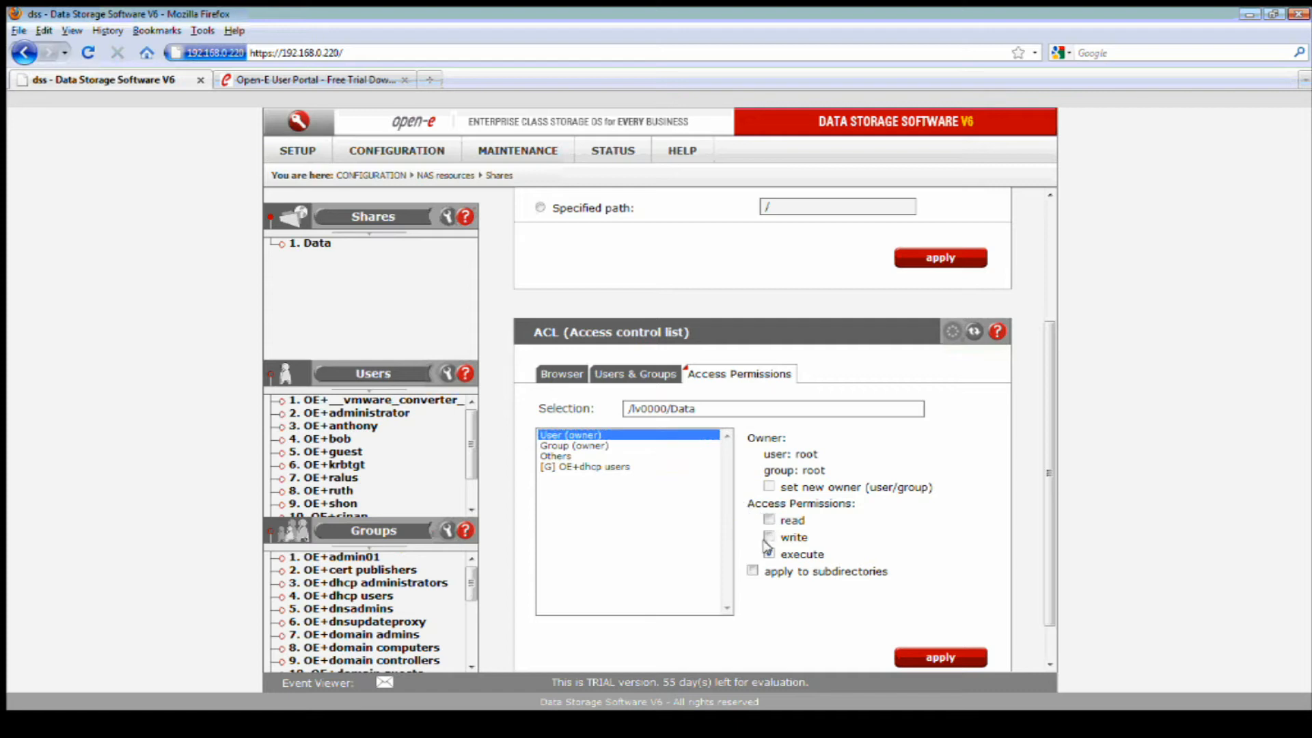
pyautogui.click(770, 554)
pyautogui.click(925, 655)
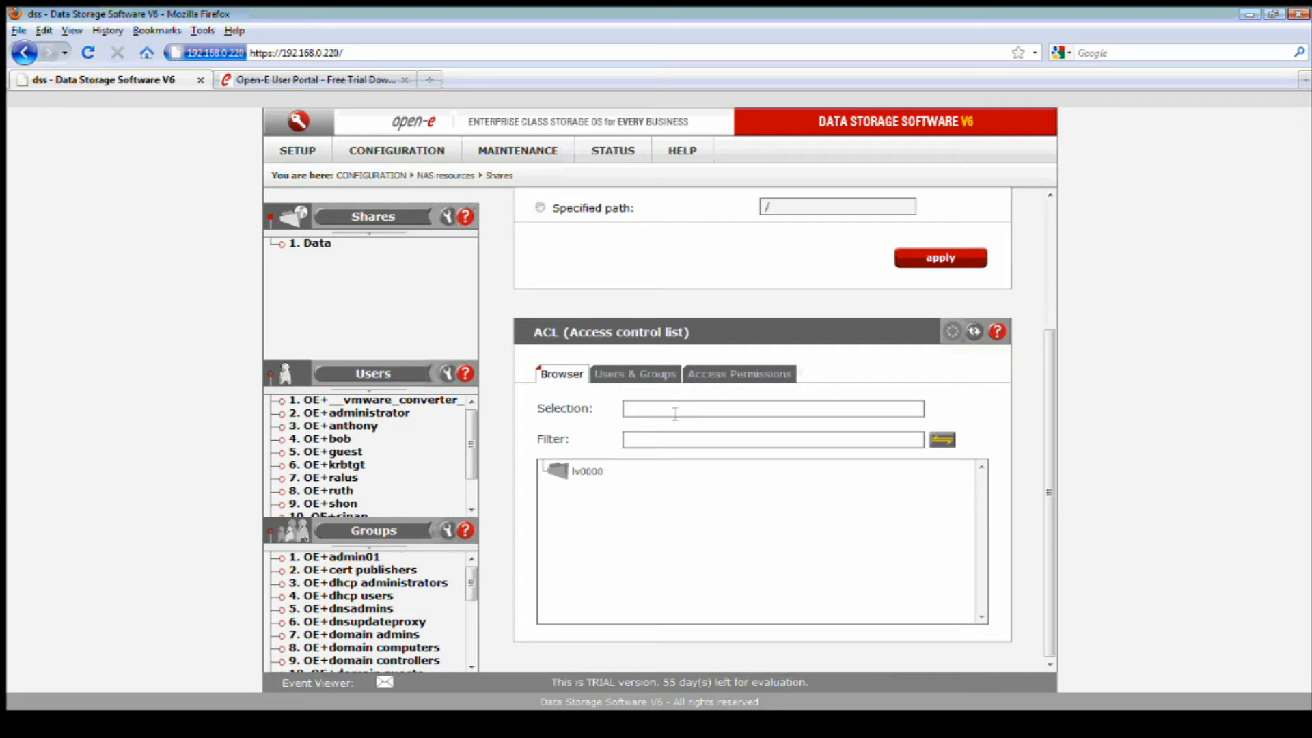
# Reopen /lv0000/Data and grant OE+dhcp users write and execute permissions, then apply.
pyautogui.click(590, 471)
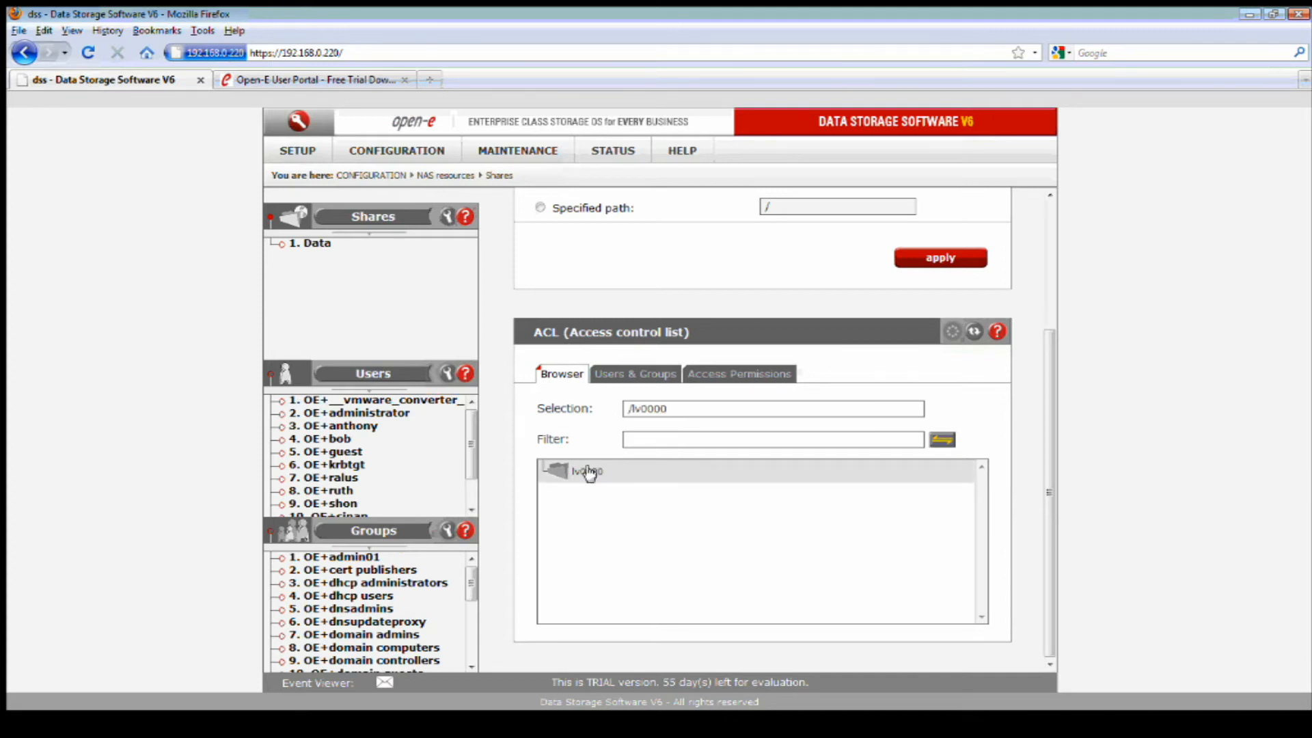
pyautogui.doubleClick(588, 470)
pyautogui.click(583, 519)
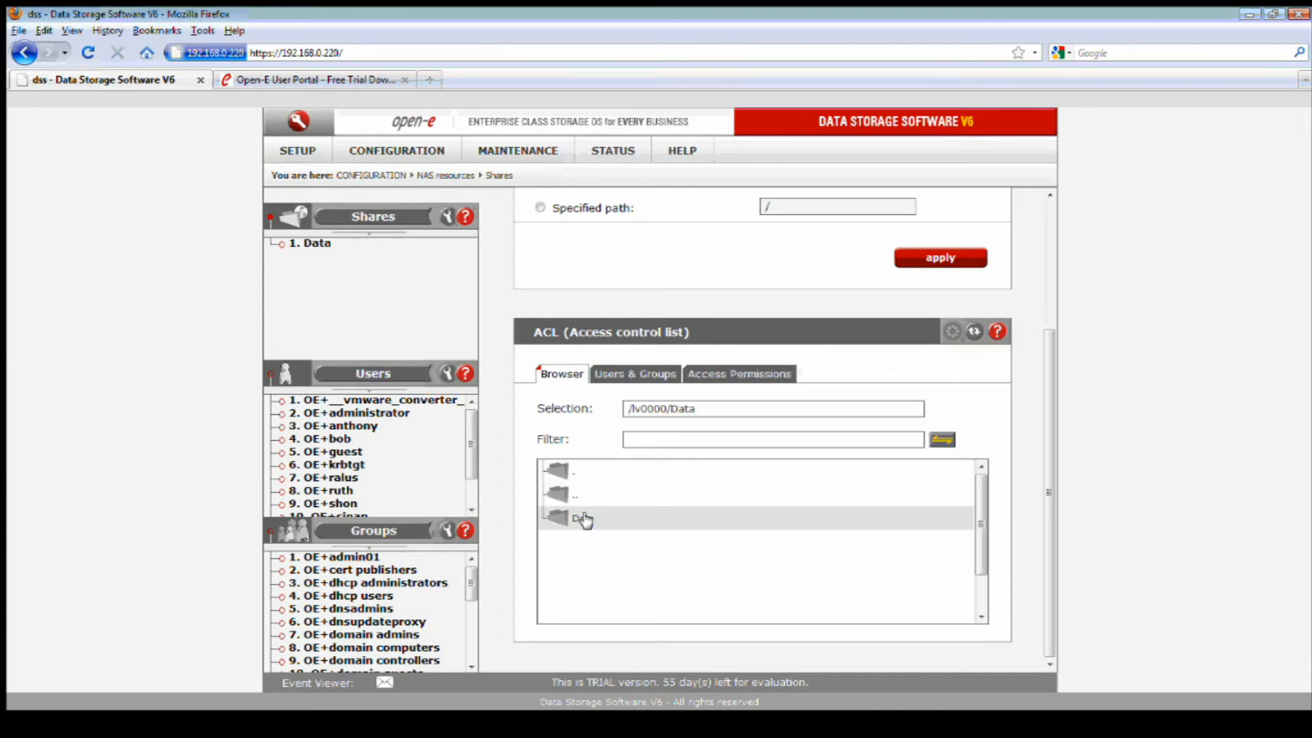
pyautogui.click(719, 373)
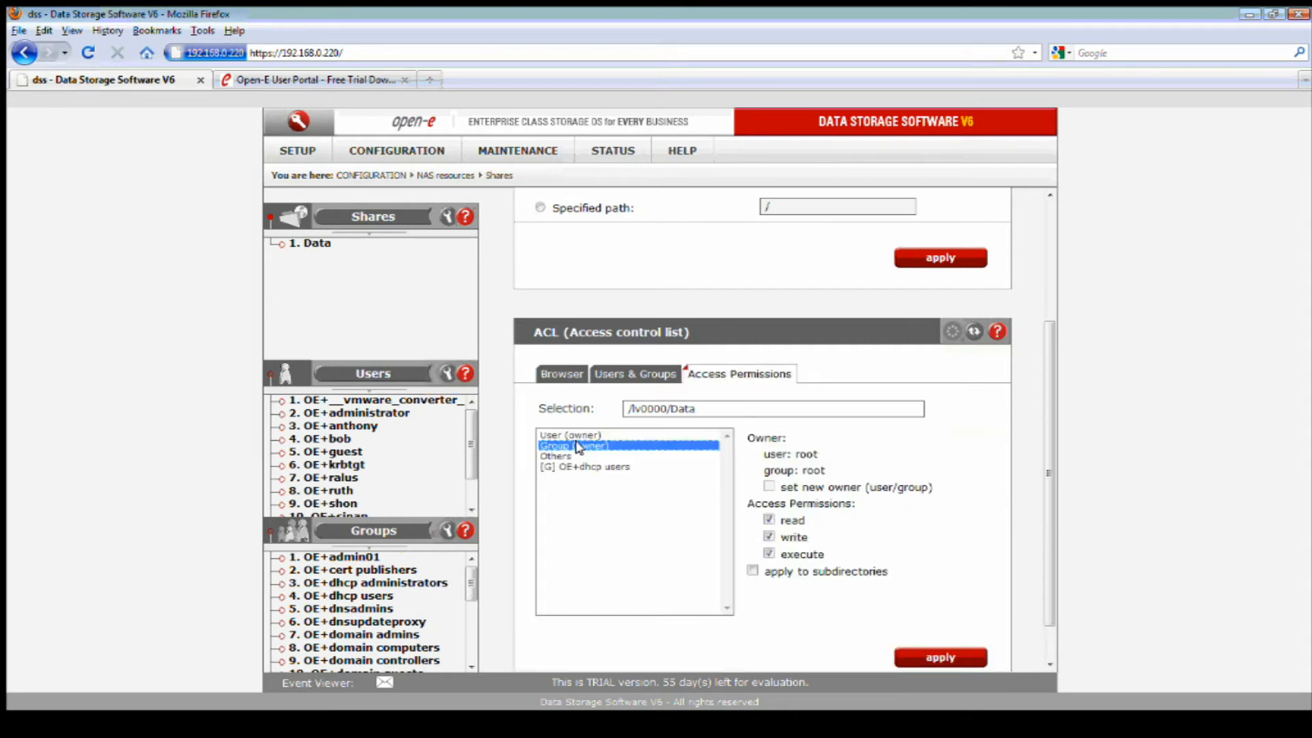
pyautogui.click(768, 520)
pyautogui.click(569, 466)
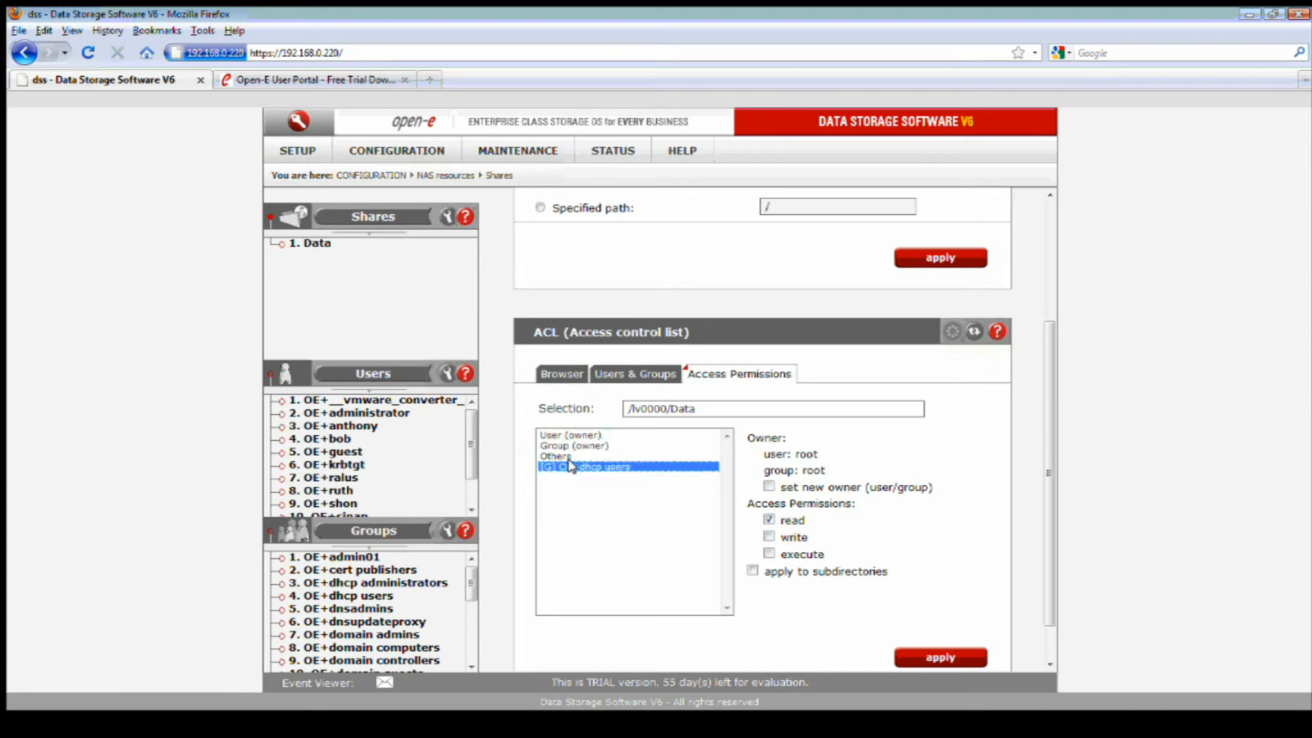
pyautogui.click(769, 537)
pyautogui.click(768, 554)
pyautogui.click(930, 657)
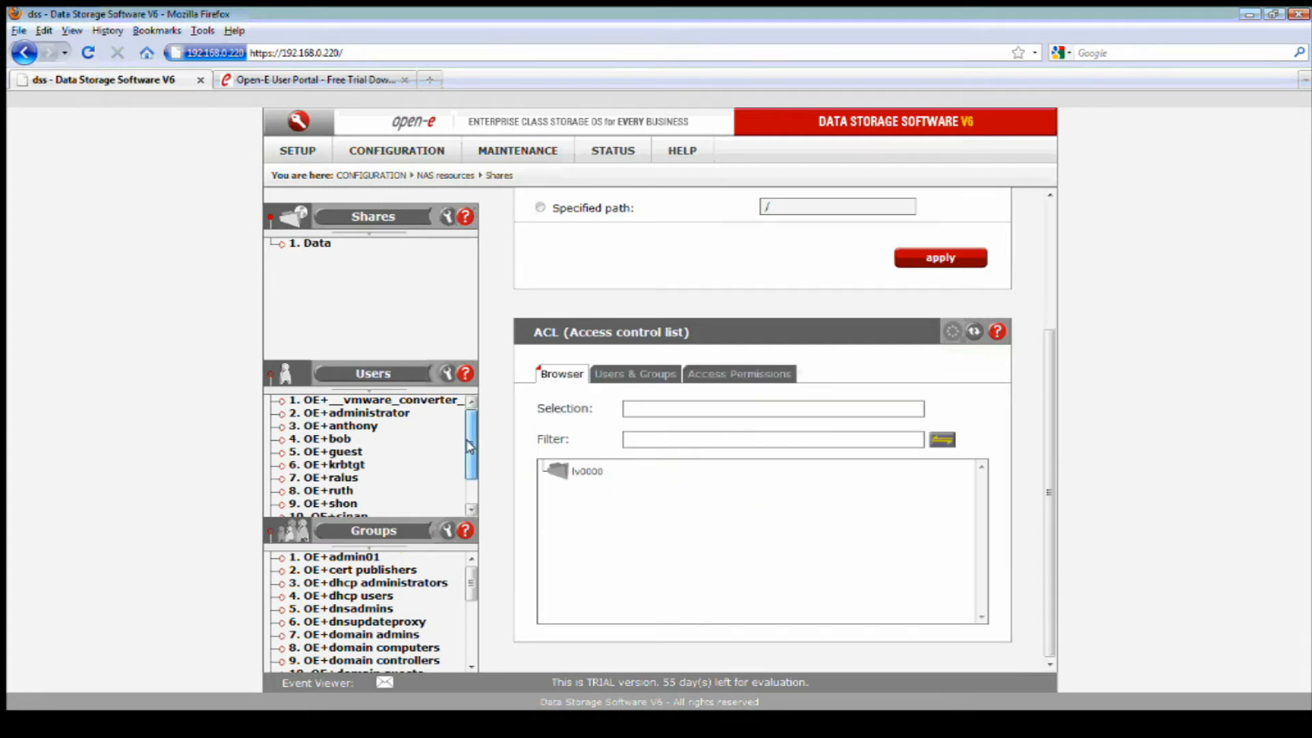
# Set the Users tree to Show 400 elements and open user OE+shon's settings.
pyautogui.moveTo(470, 446); pyautogui.dragTo(471, 477)
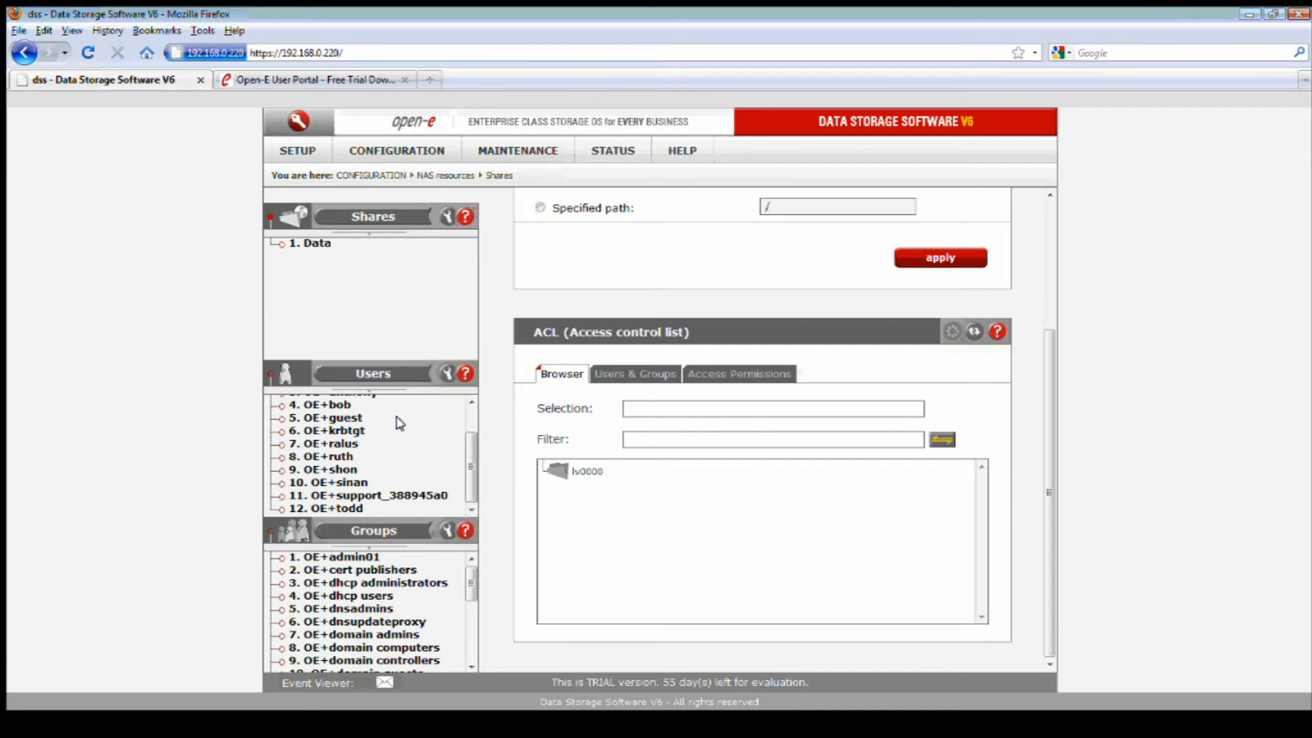
pyautogui.click(469, 425)
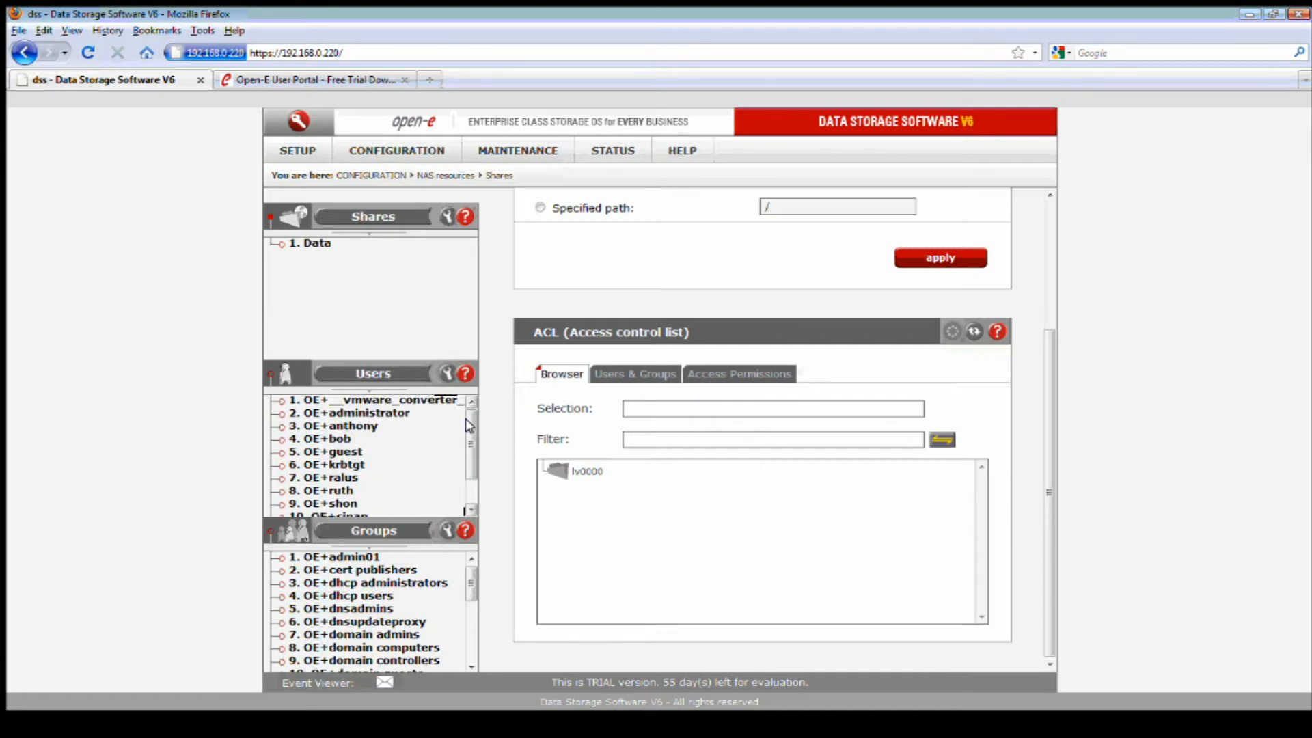
pyautogui.scroll(-1, 469, 425)
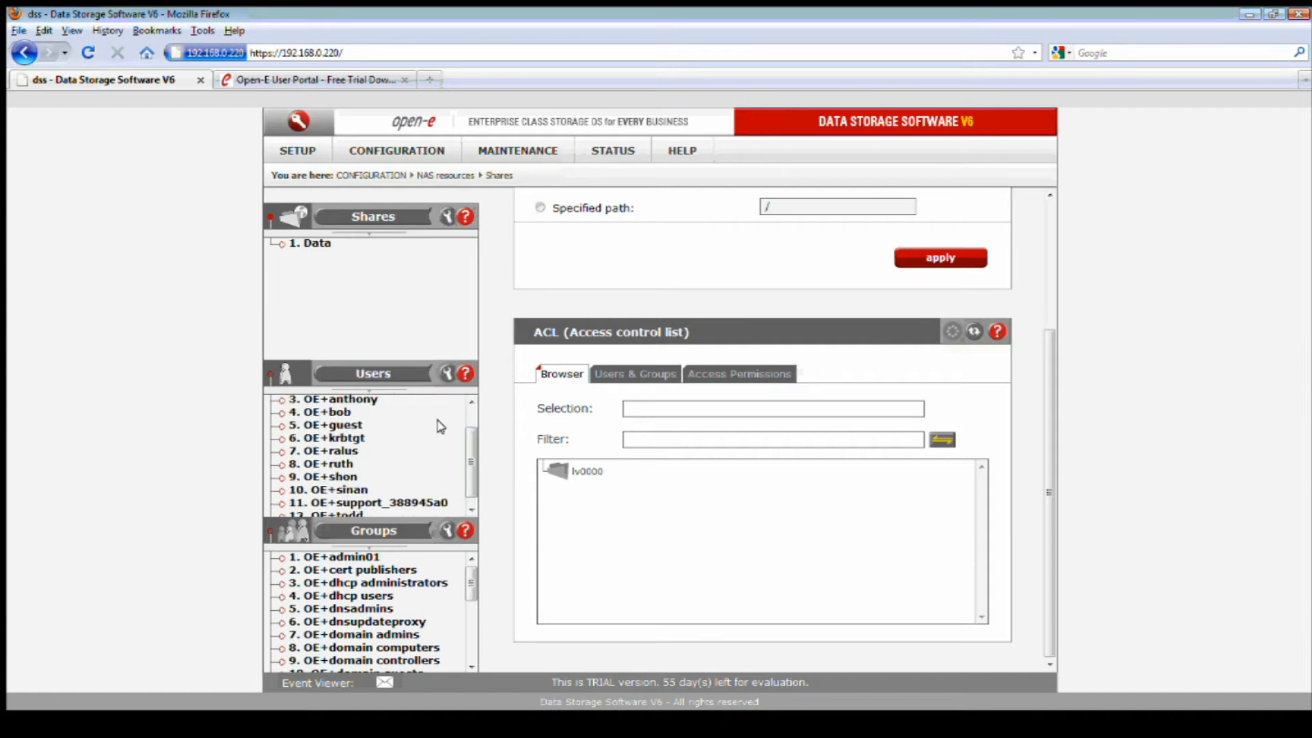
pyautogui.click(363, 392)
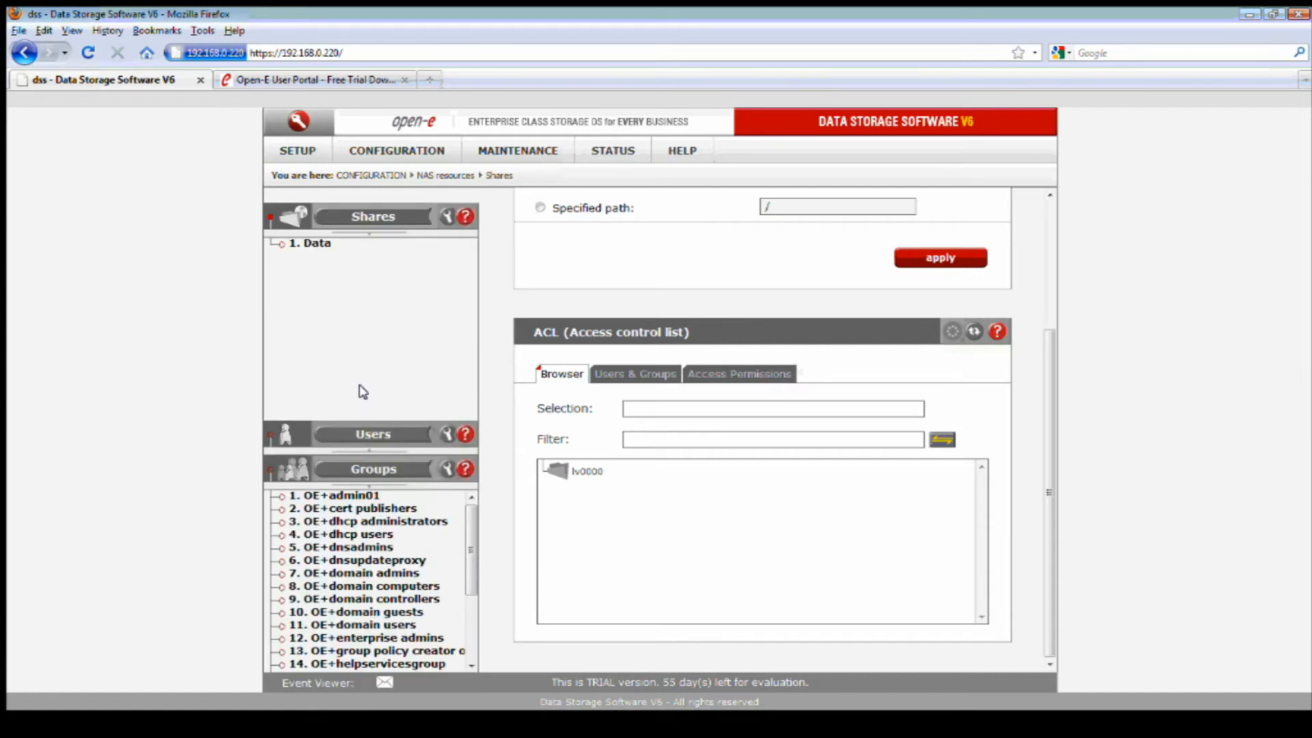
pyautogui.click(365, 445)
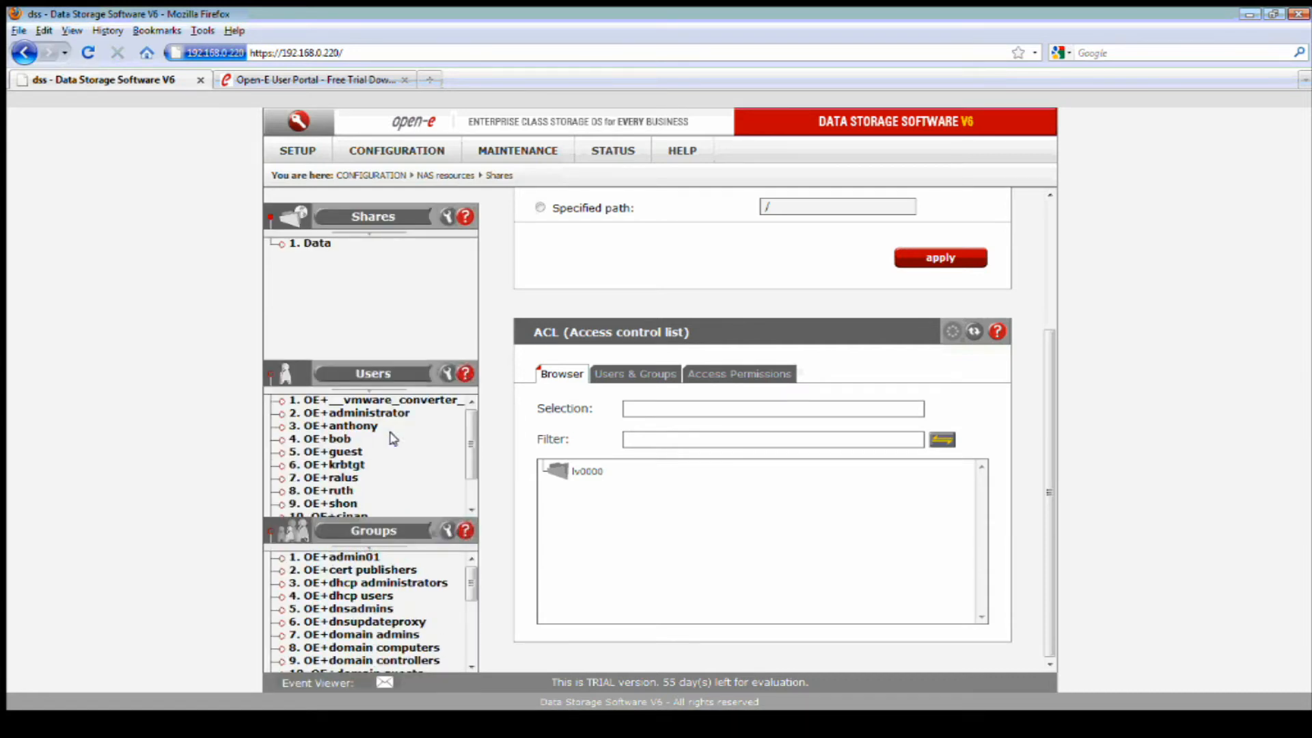
pyautogui.click(447, 375)
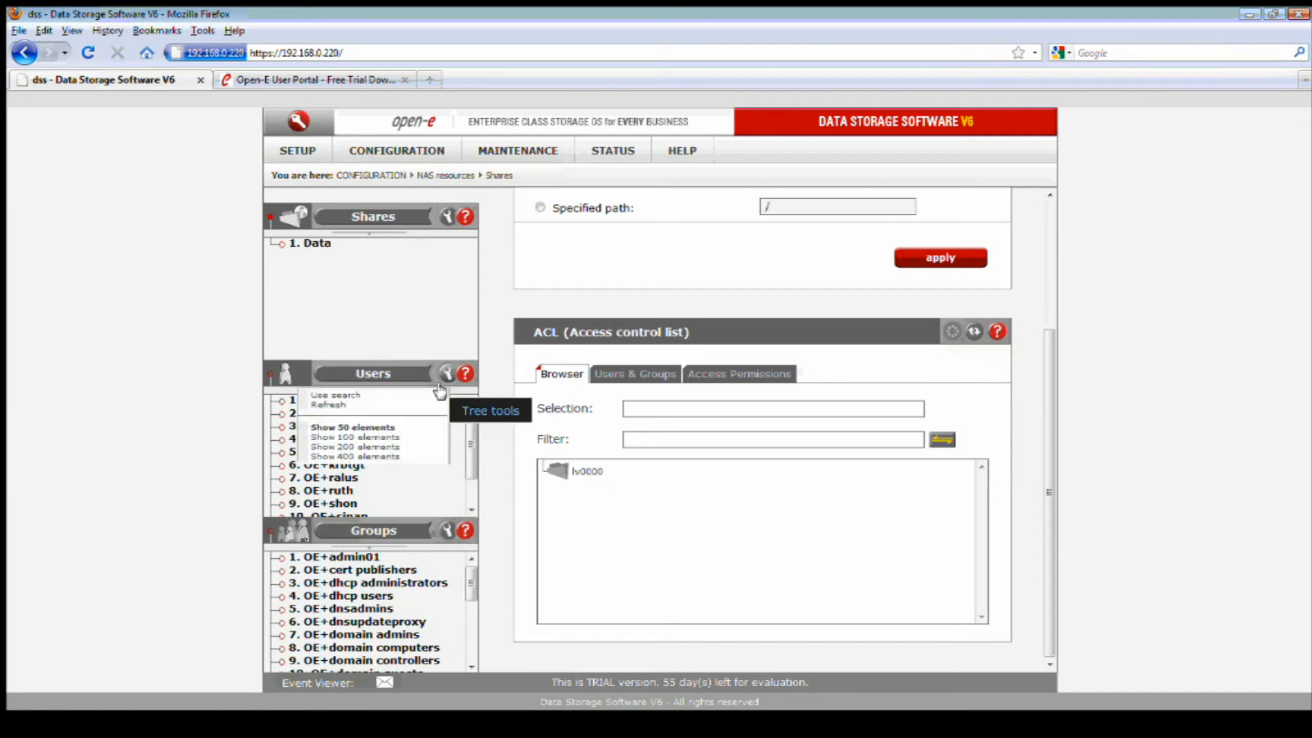
pyautogui.click(391, 457)
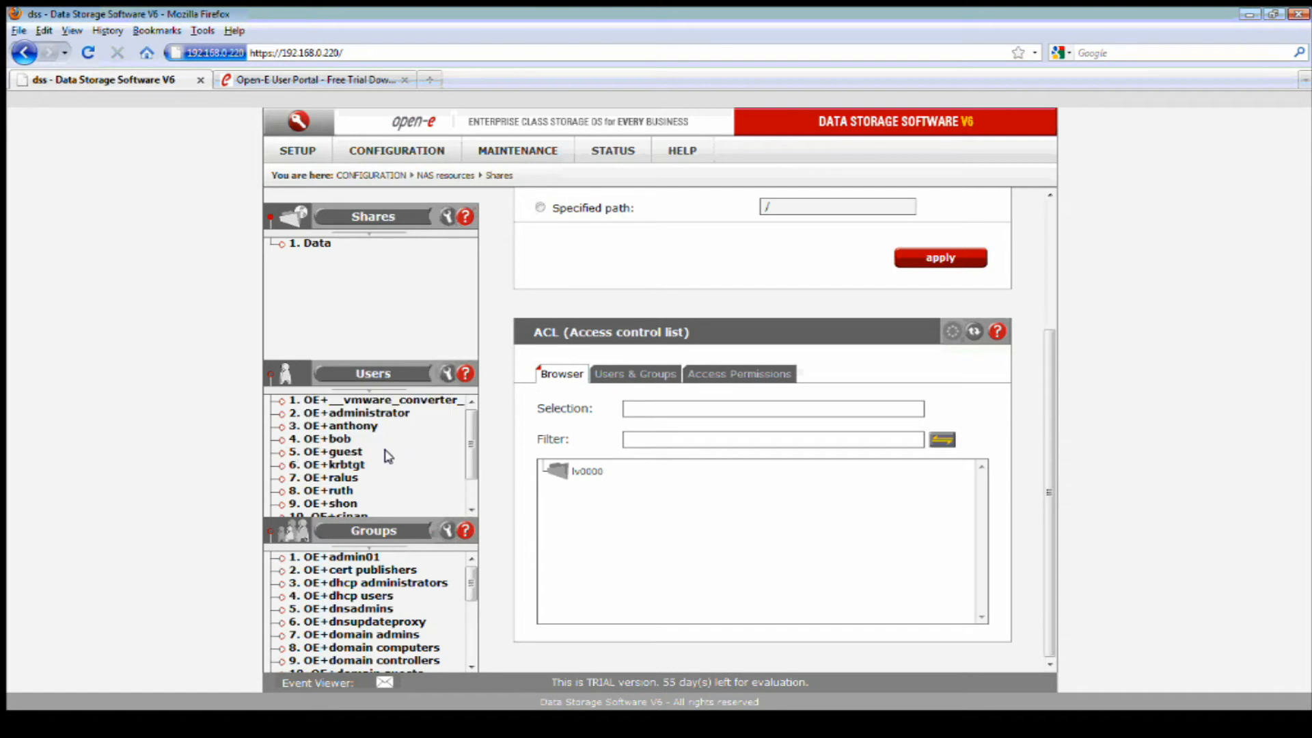
pyautogui.scroll(-1, 388, 457)
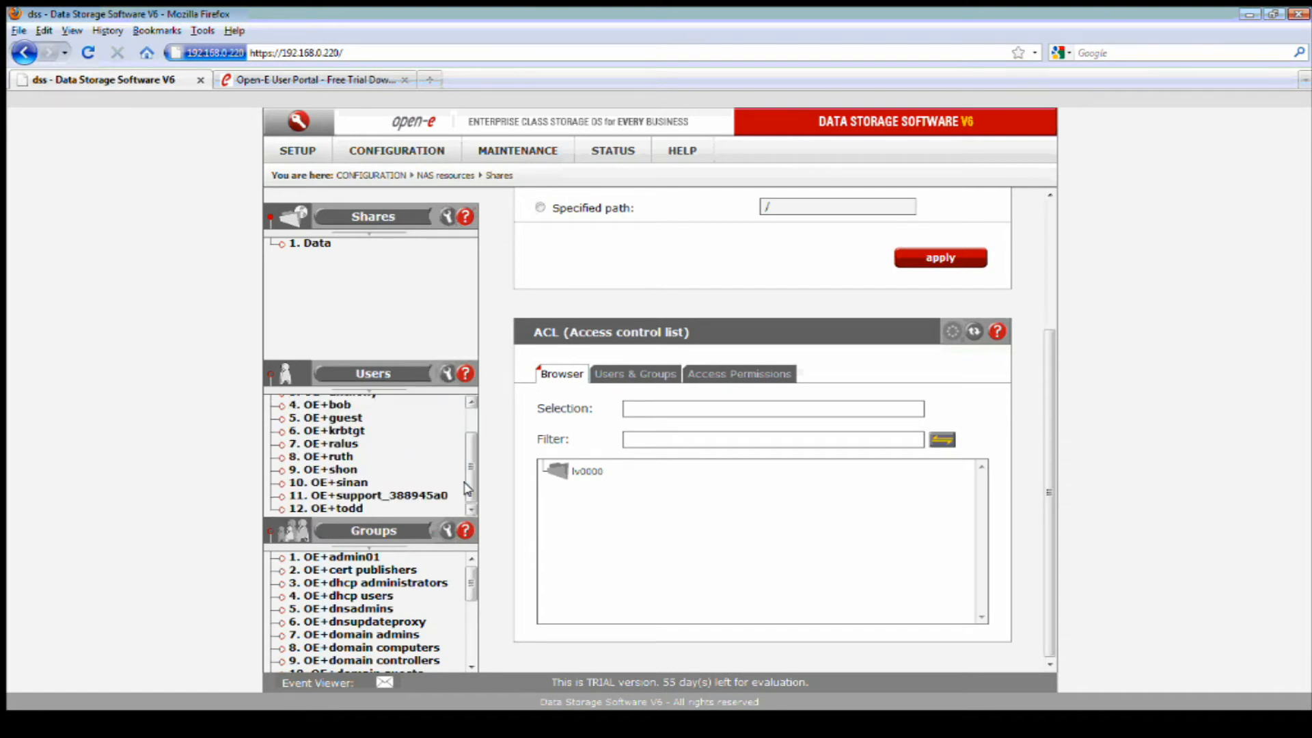
pyautogui.click(335, 470)
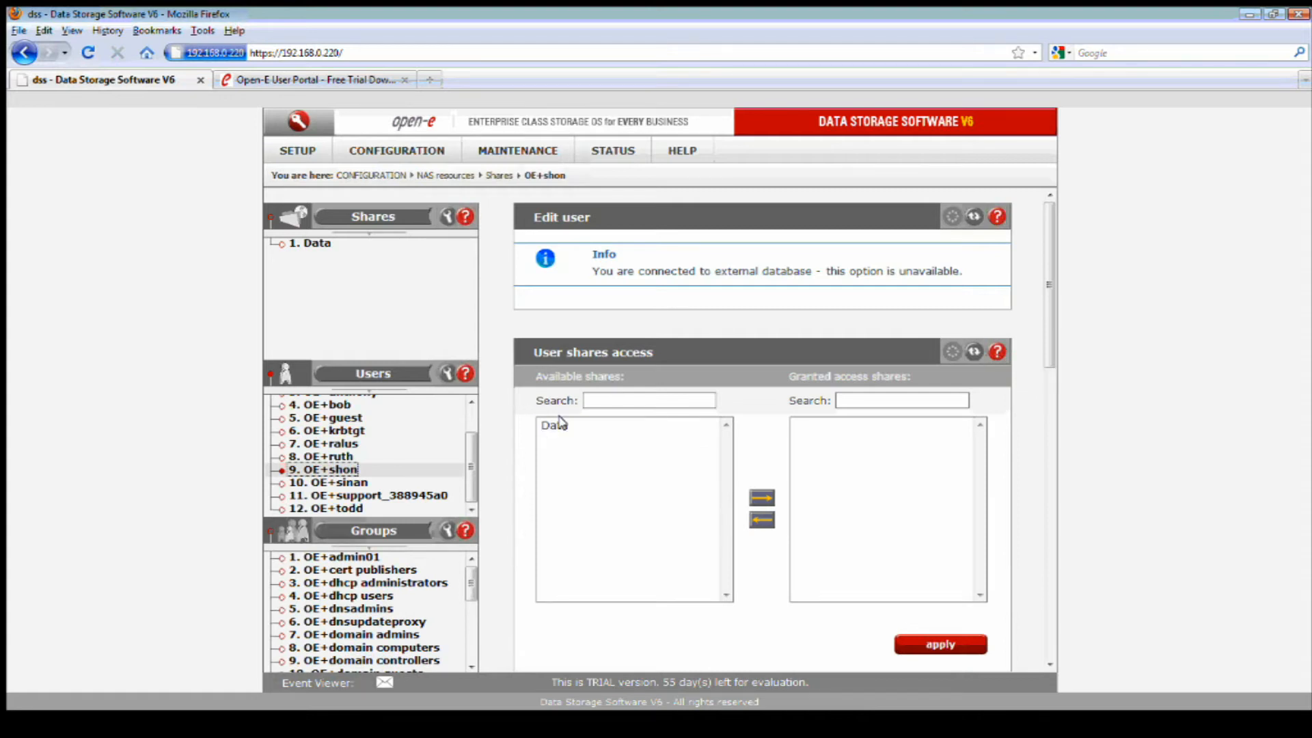
# Compare OE+todd's Data share access with OE+shon's, then scroll to OE+shon's Quota section.
pyautogui.moveTo(959, 272); pyautogui.dragTo(590, 276)
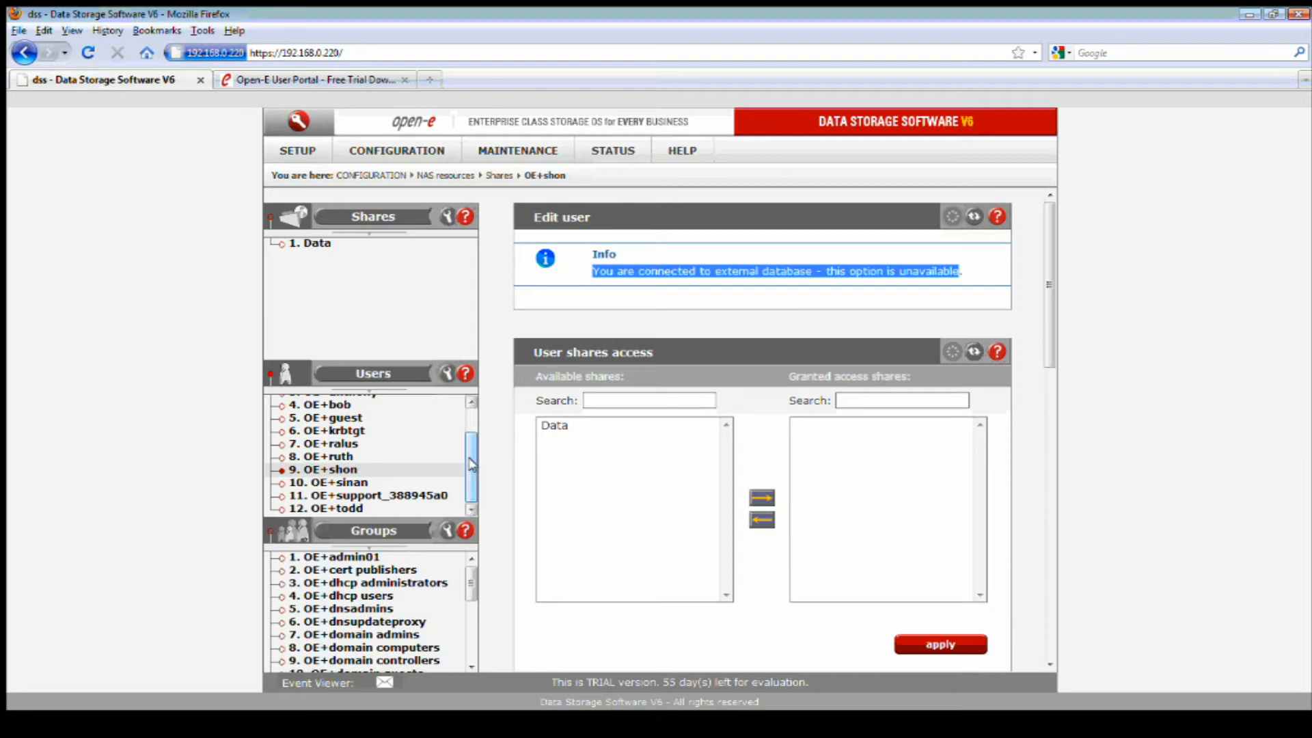
pyautogui.click(341, 507)
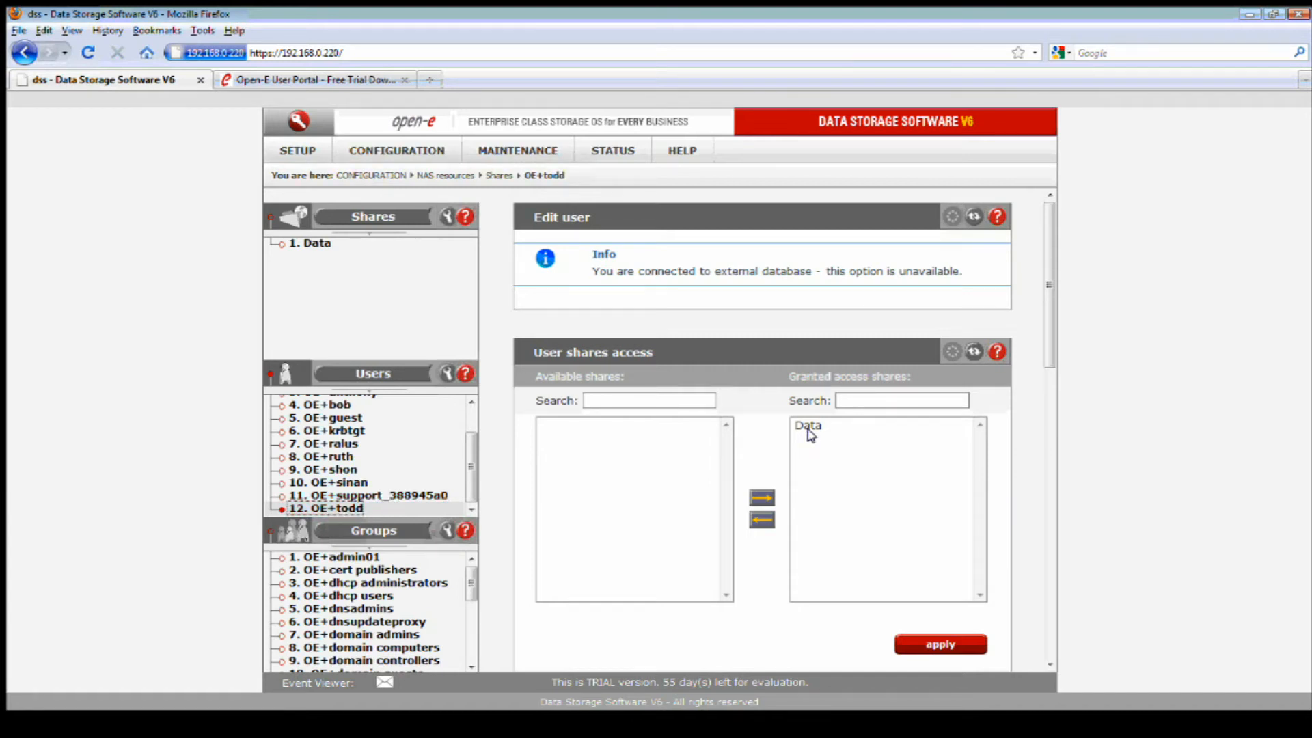
pyautogui.scroll(-1, 864, 448)
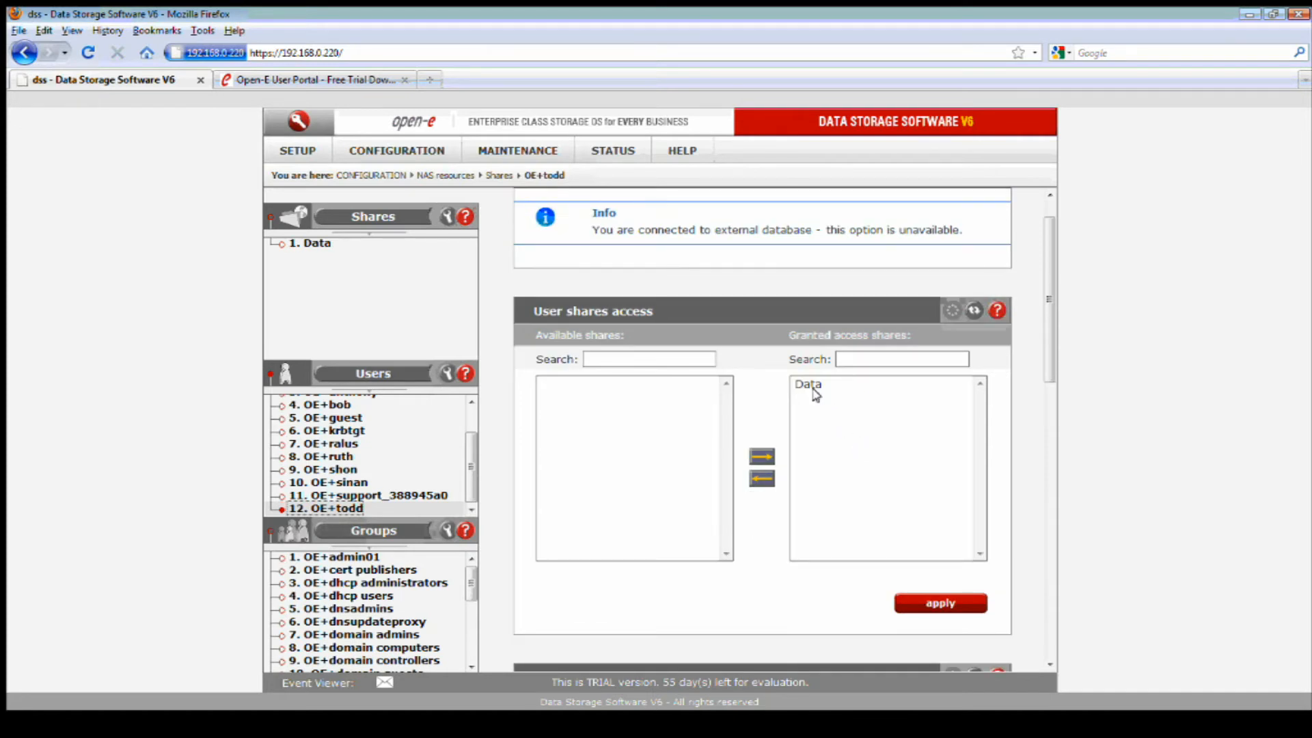
pyautogui.click(345, 481)
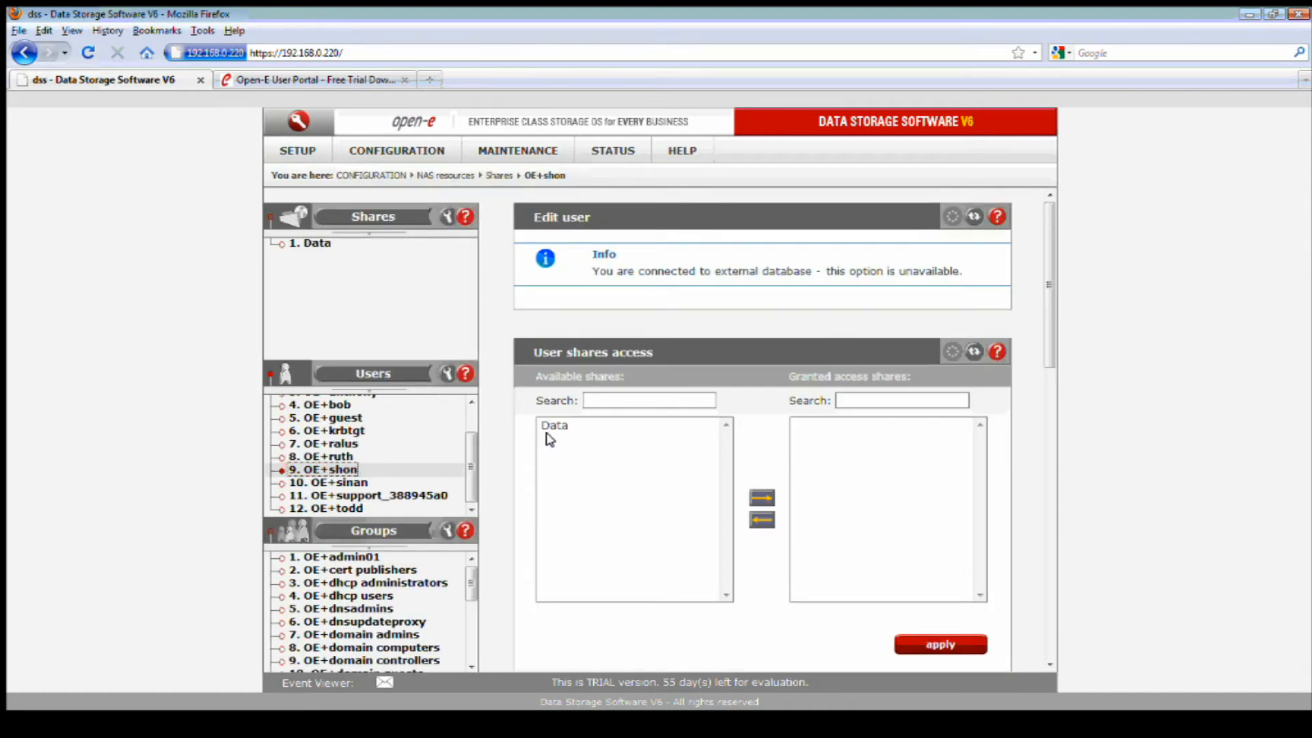
pyautogui.scroll(-1, 555, 434)
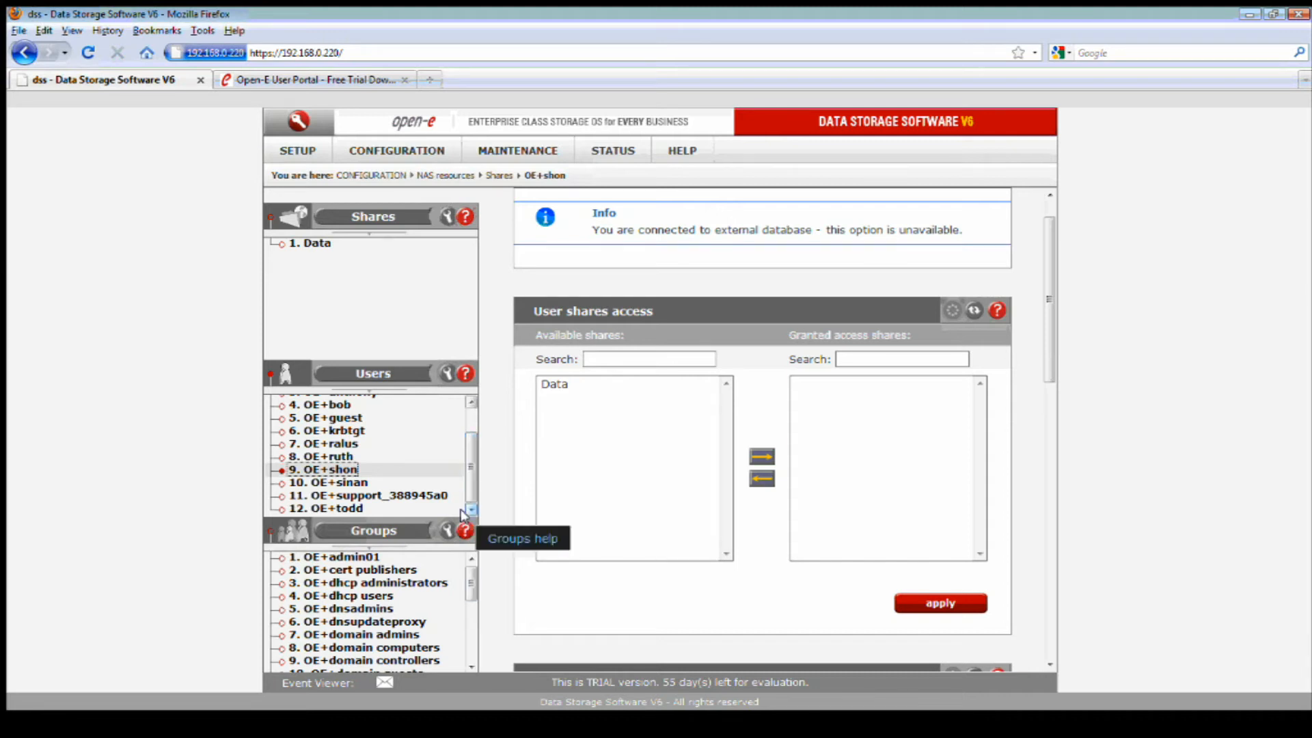
pyautogui.scroll(-5, 602, 523)
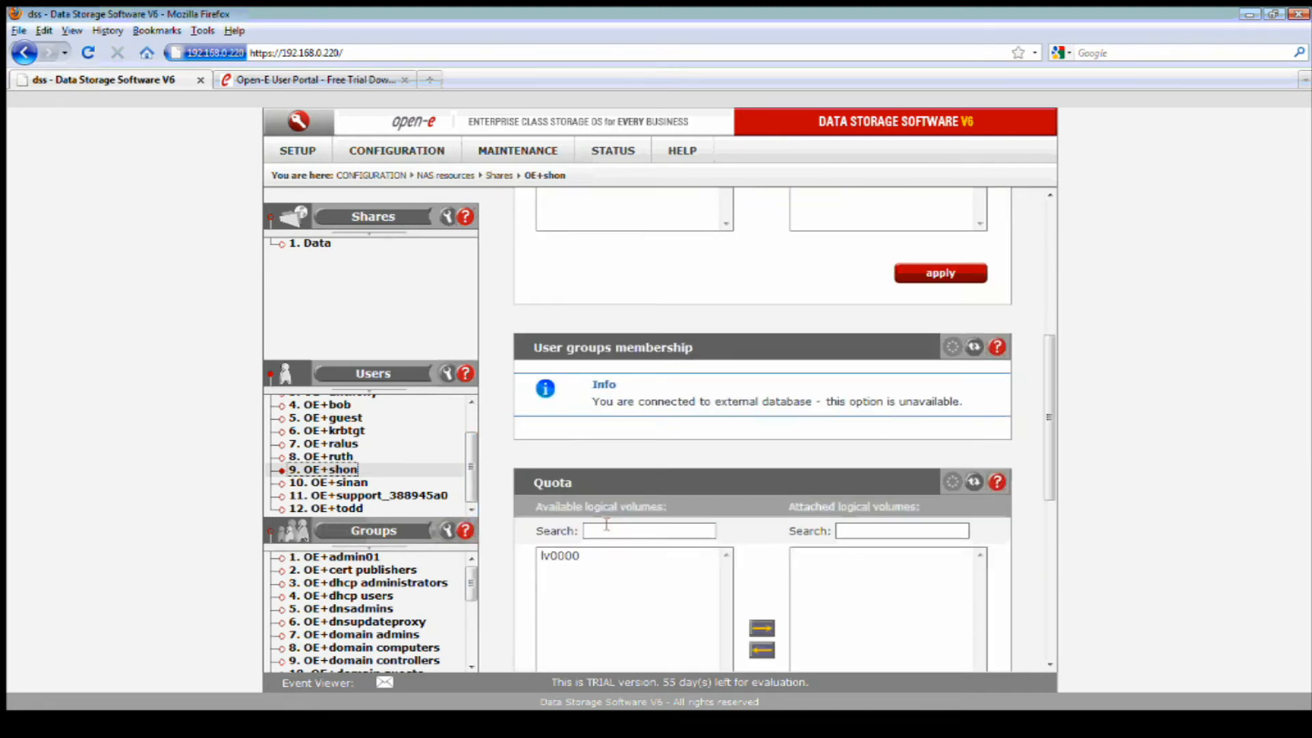
pyautogui.scroll(-4, 601, 523)
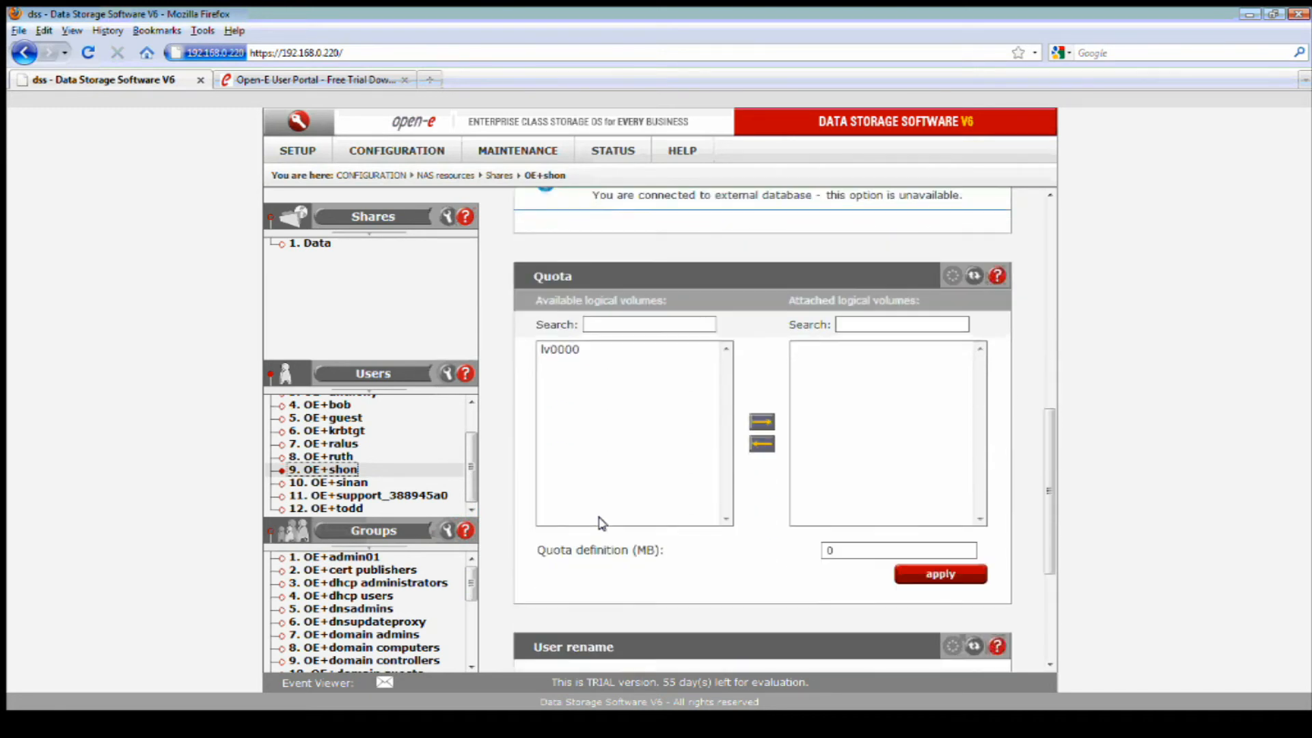
# Attach lv0000 to OE+shon's quota and apply a 50 MB limit.
pyautogui.click(556, 350)
pyautogui.doubleClick(838, 551)
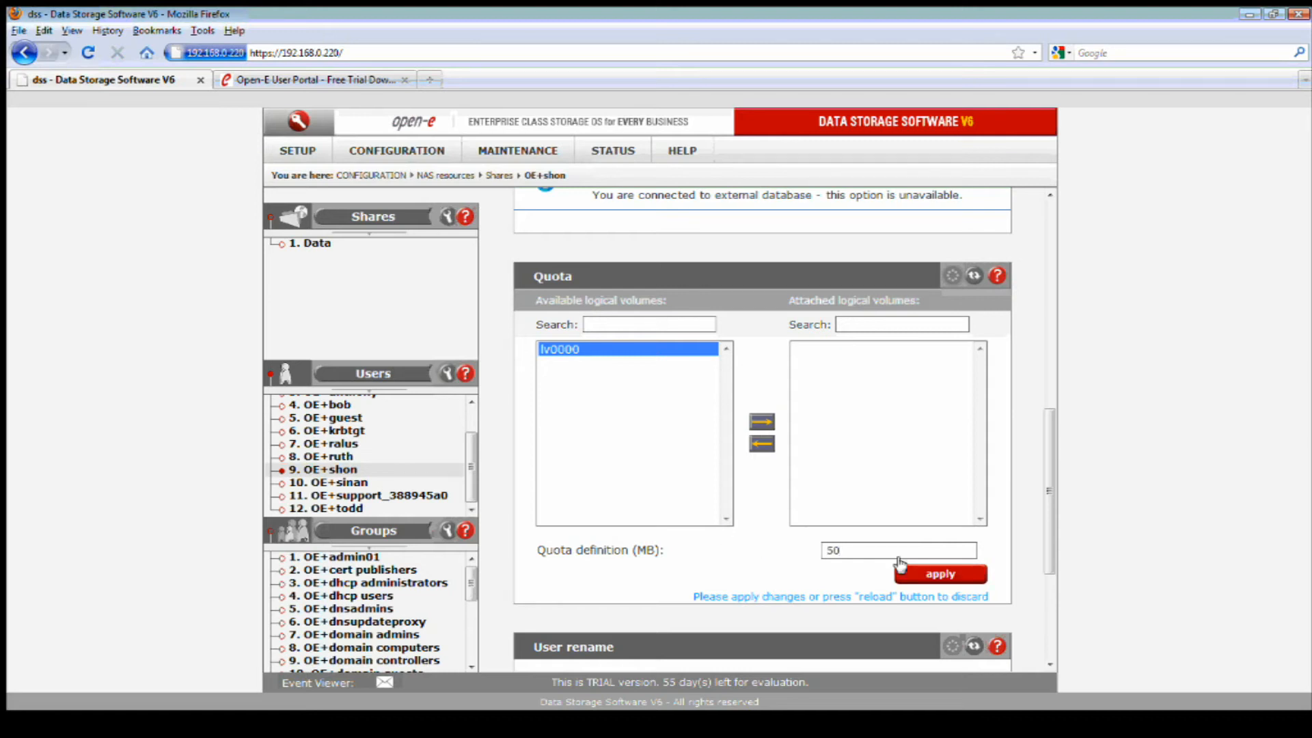
pyautogui.click(938, 574)
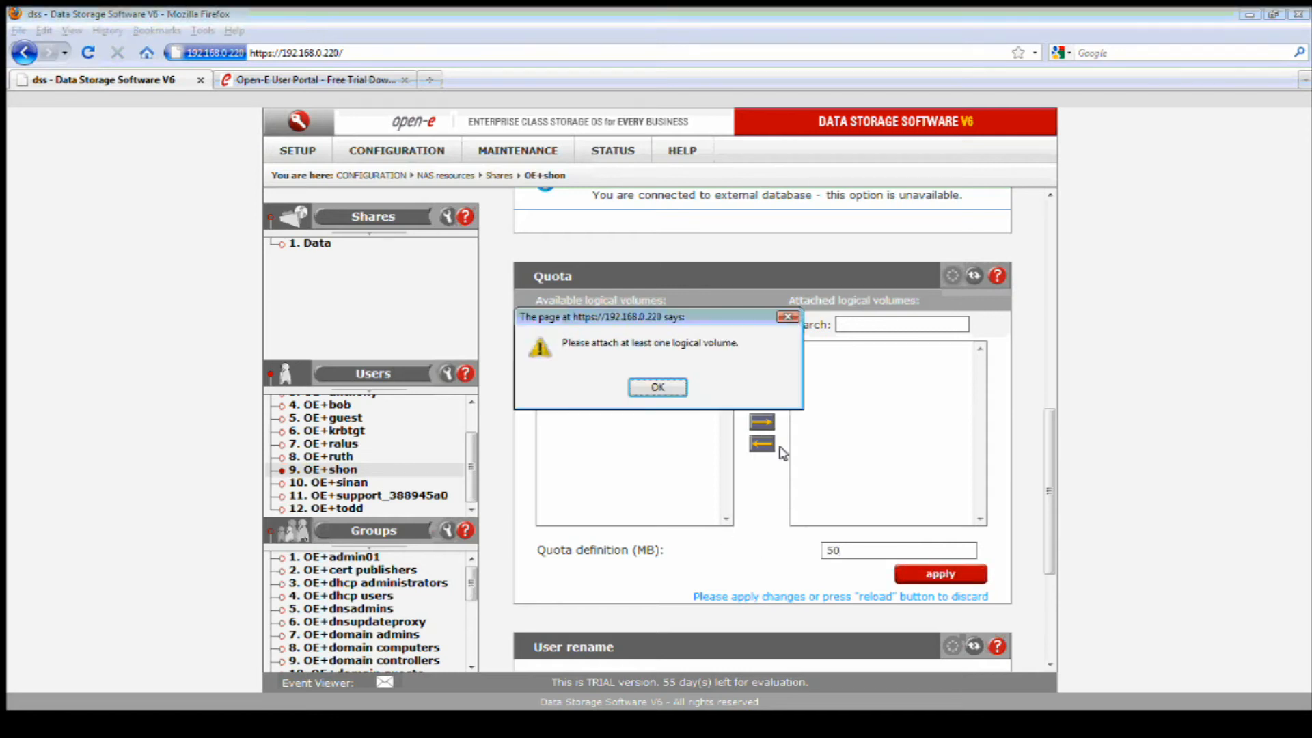
pyautogui.click(657, 388)
pyautogui.click(587, 352)
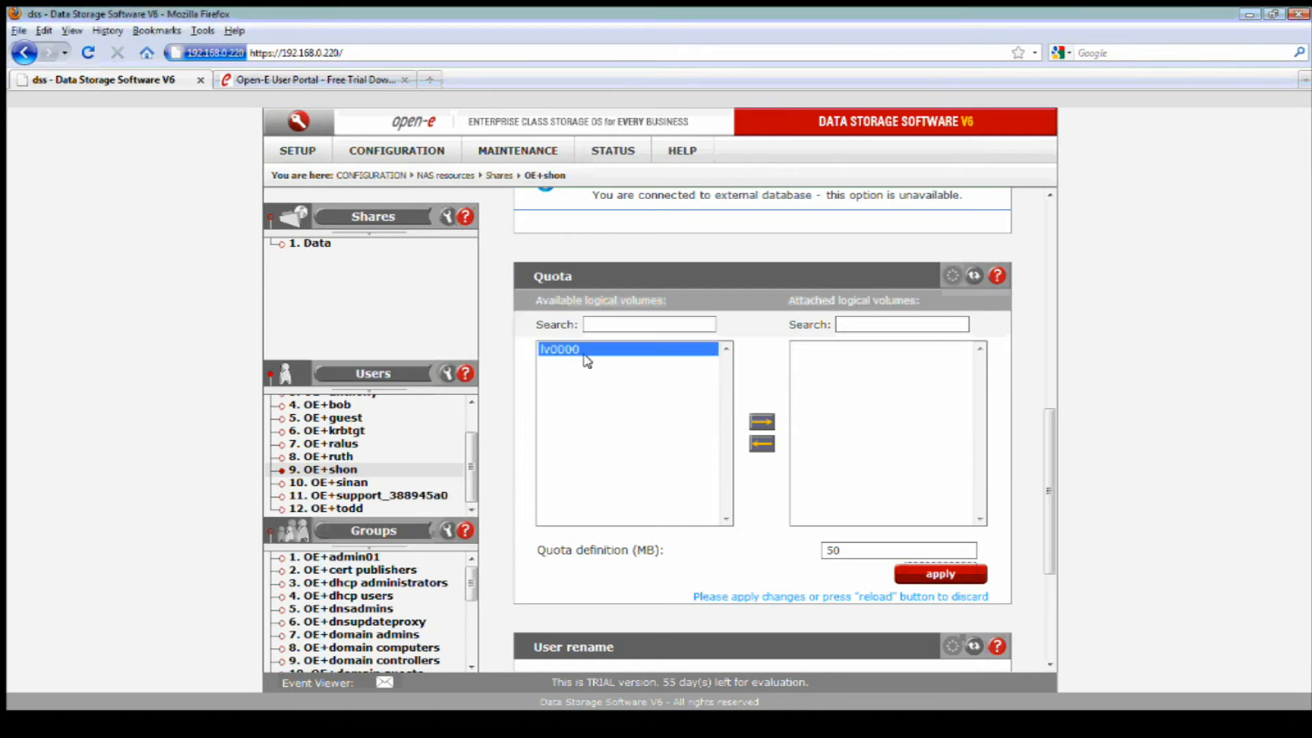
pyautogui.click(755, 422)
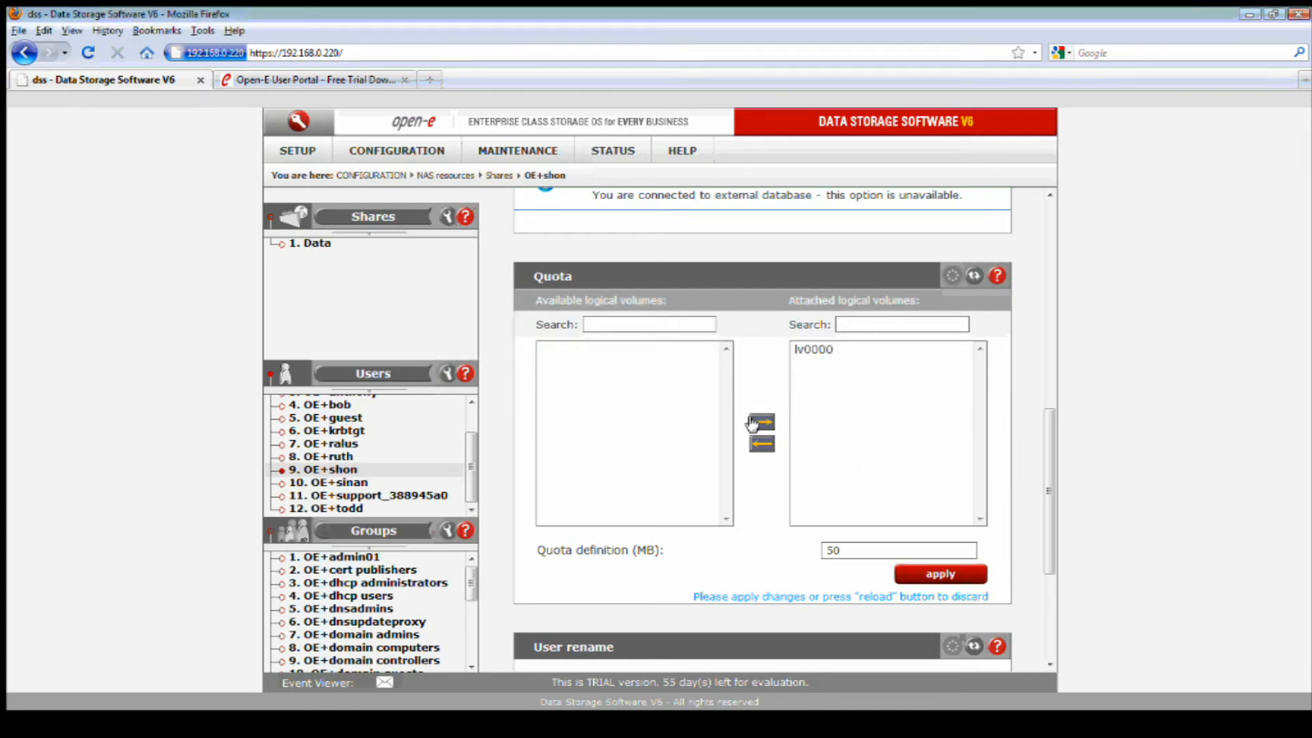
pyautogui.click(941, 574)
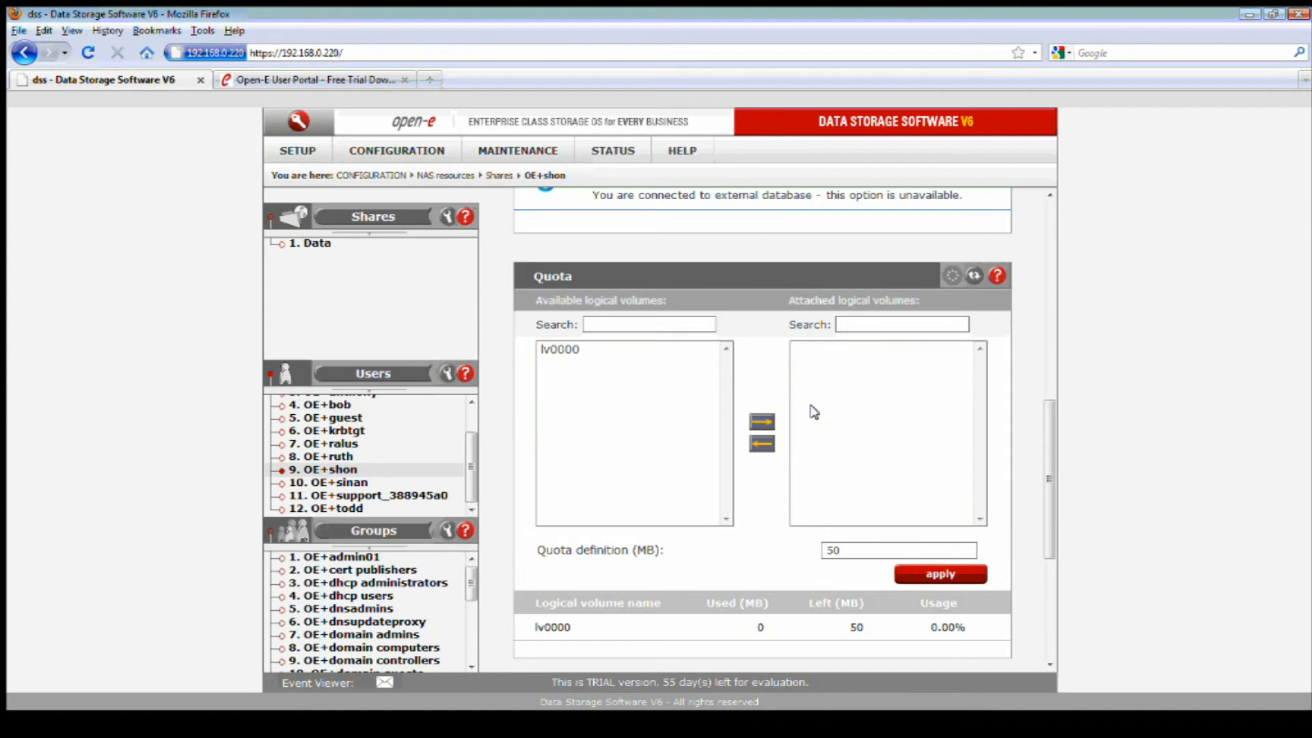
# Scroll down and open the OE+dhcp administrators group's settings.
pyautogui.scroll(-3, 817, 431)
pyautogui.scroll(-1, 824, 442)
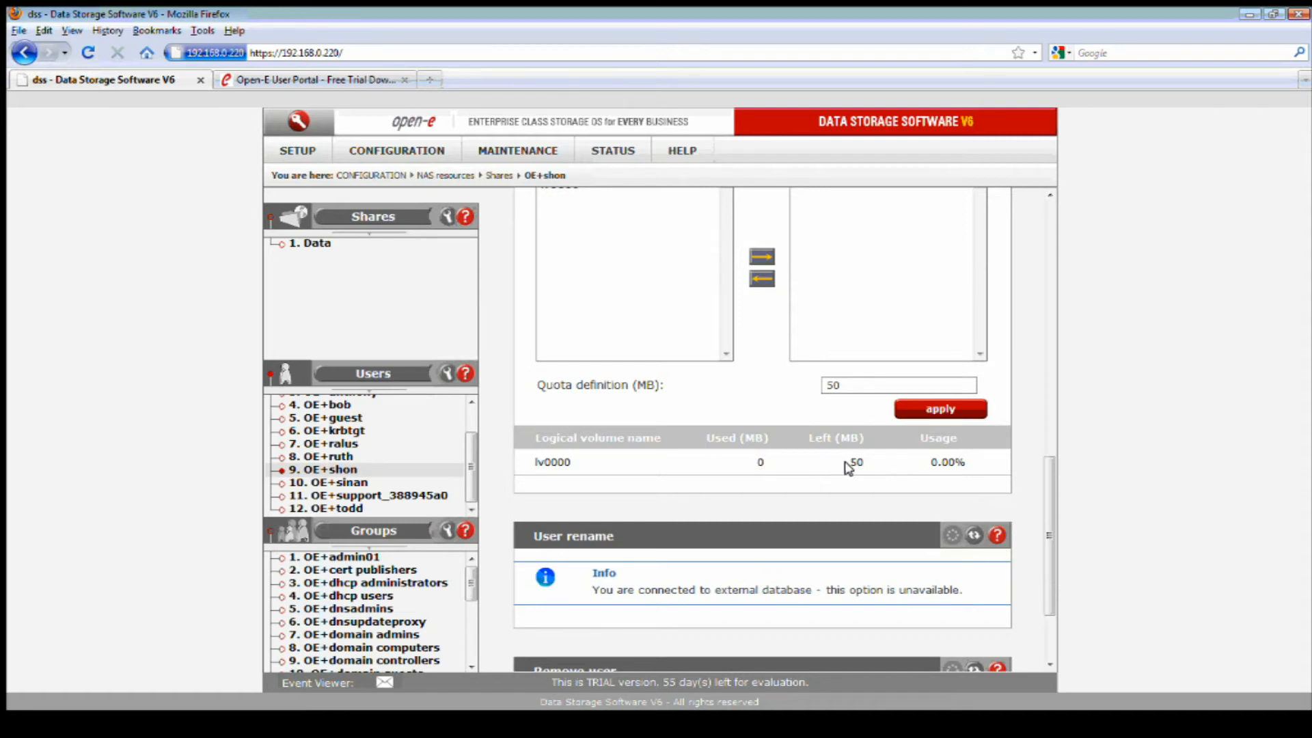
pyautogui.scroll(-3, 847, 468)
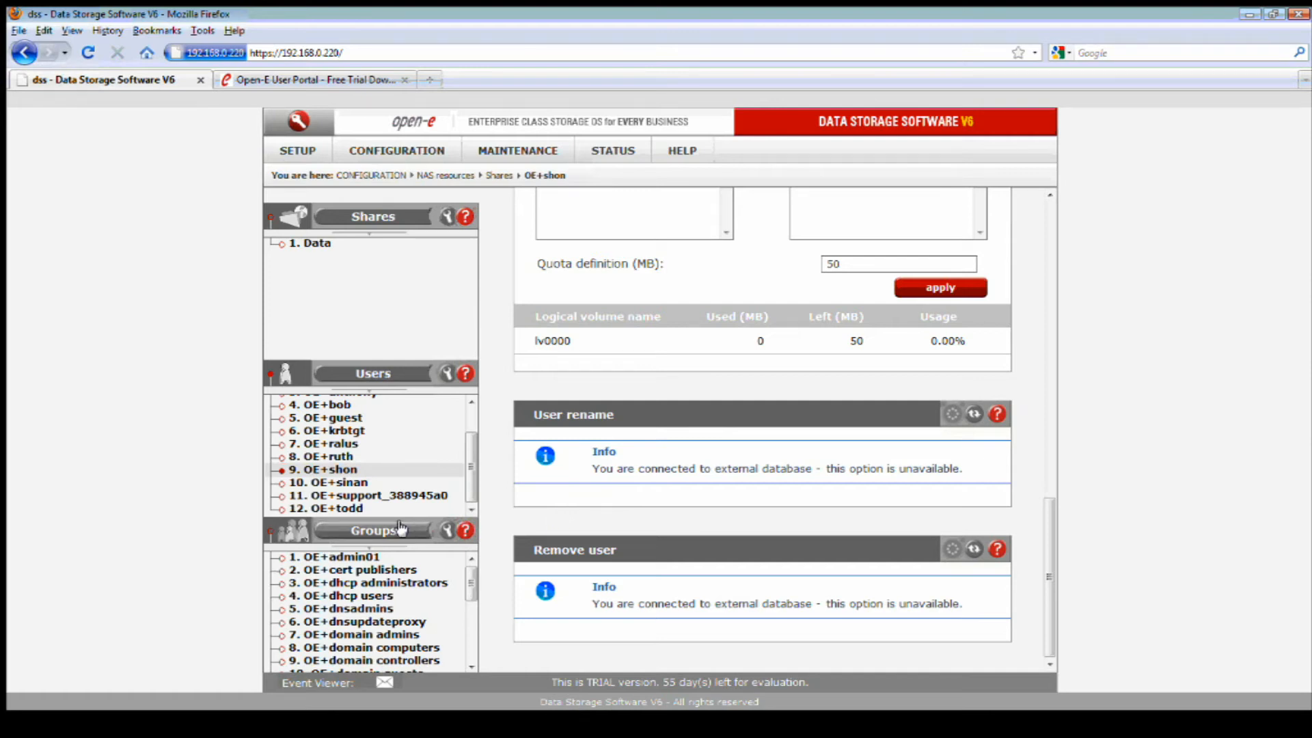
pyautogui.click(429, 582)
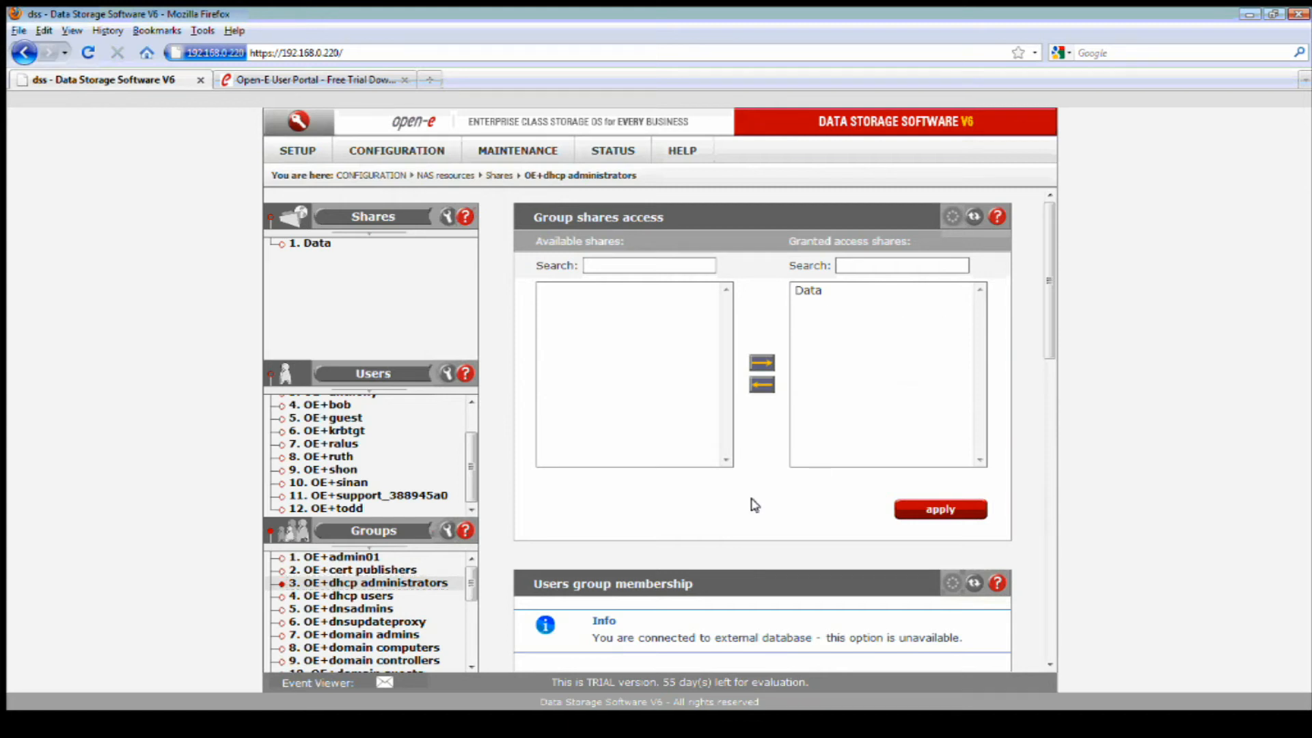
# Attach lv0000 to the OE+dhcp administrators group quota and apply 50 MB.
pyautogui.scroll(-1, 755, 505)
pyautogui.scroll(-5, 754, 506)
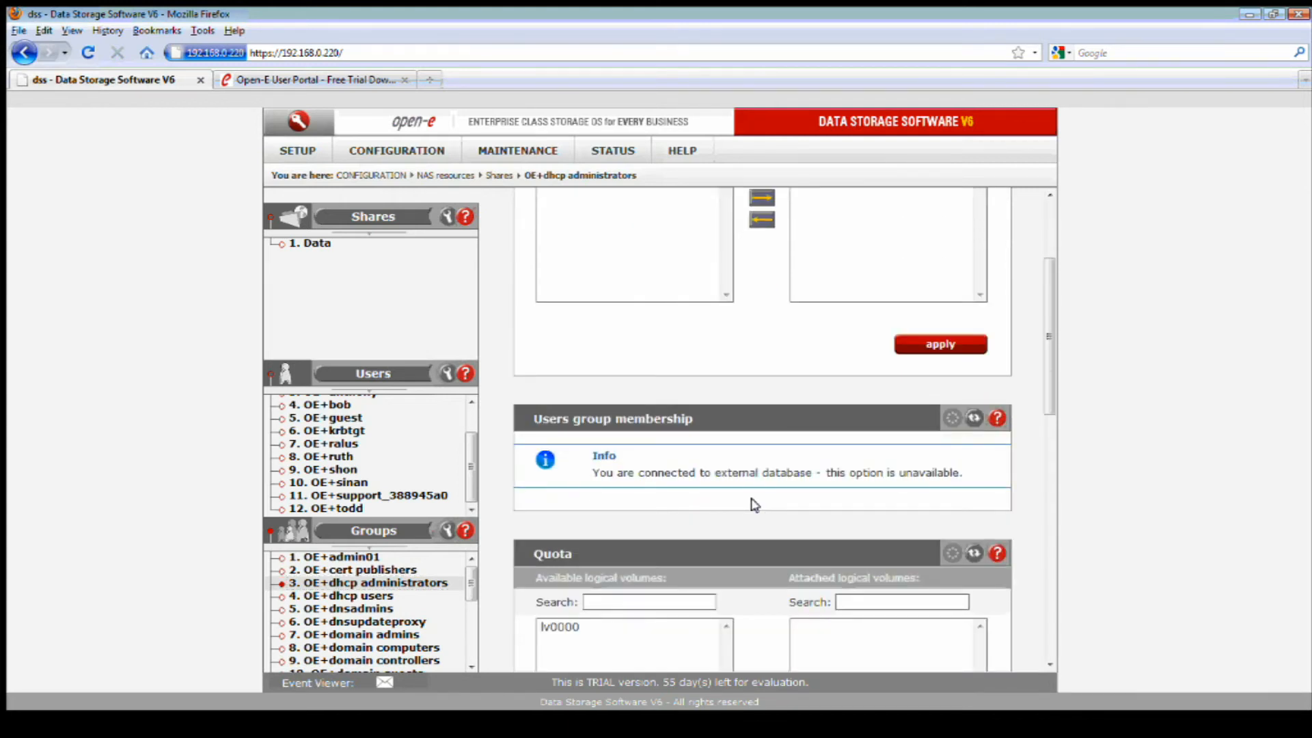
pyautogui.scroll(-5, 754, 506)
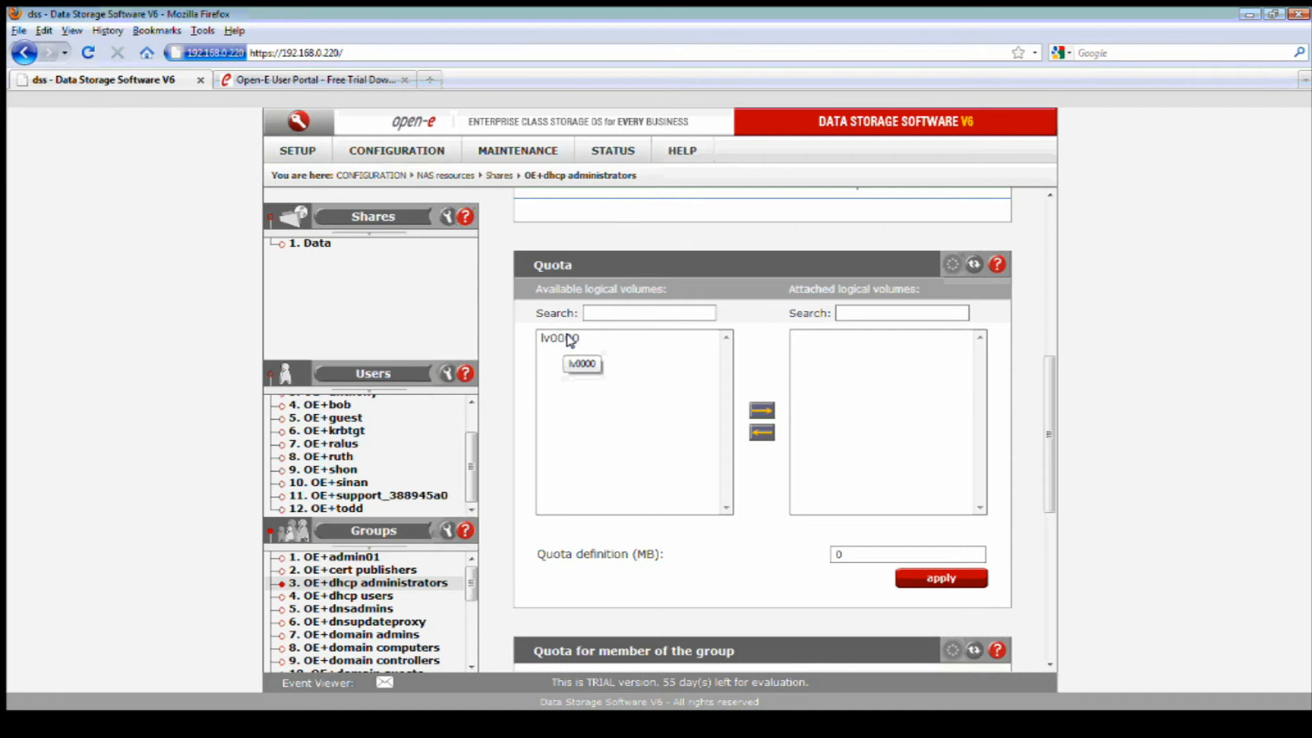
pyautogui.click(571, 339)
pyautogui.click(760, 411)
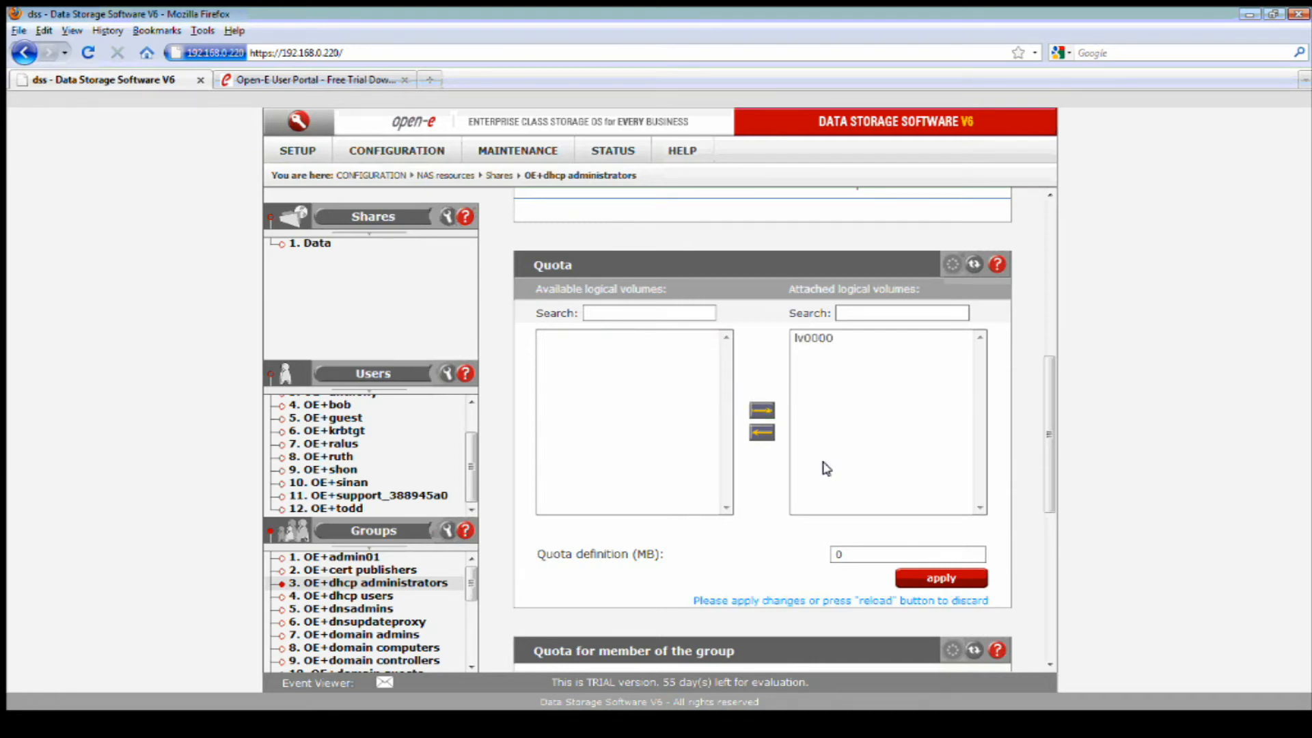
pyautogui.doubleClick(839, 555)
pyautogui.click(940, 576)
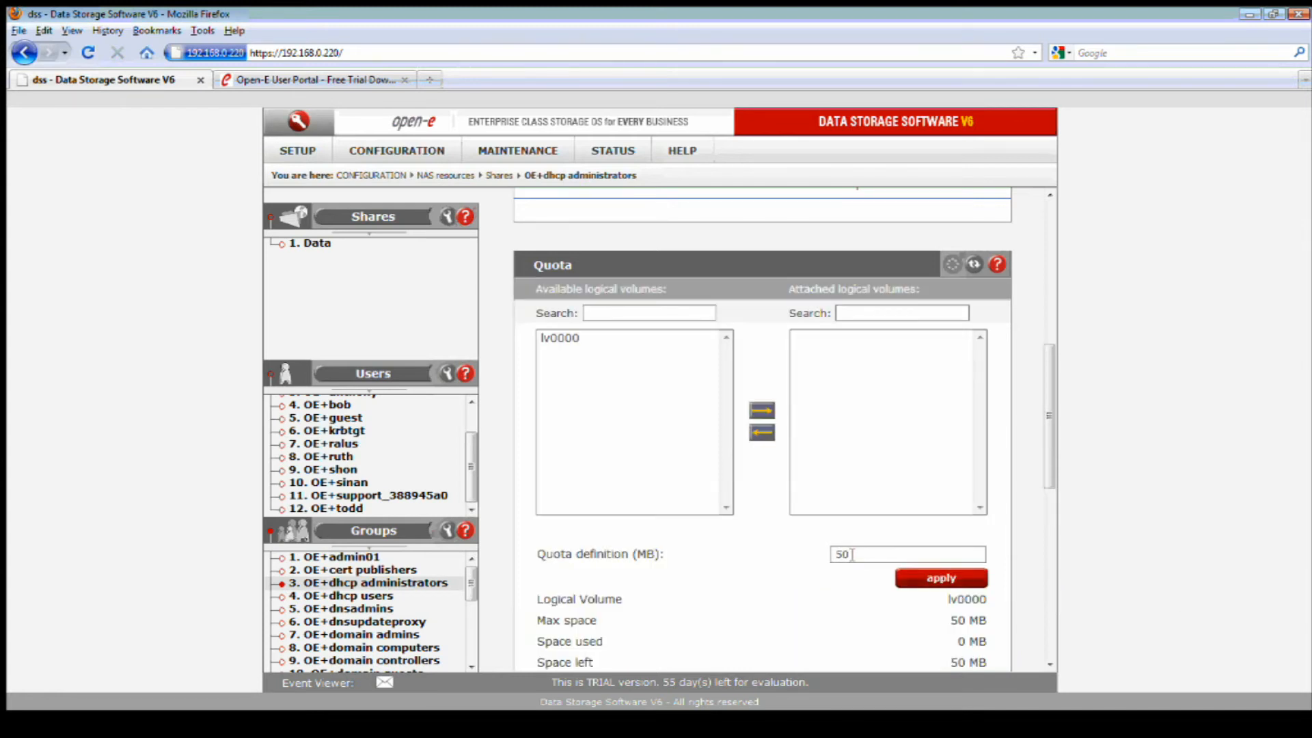
# Limit member quota to users with this primary group and open share 1. Data.
pyautogui.scroll(-4, 847, 555)
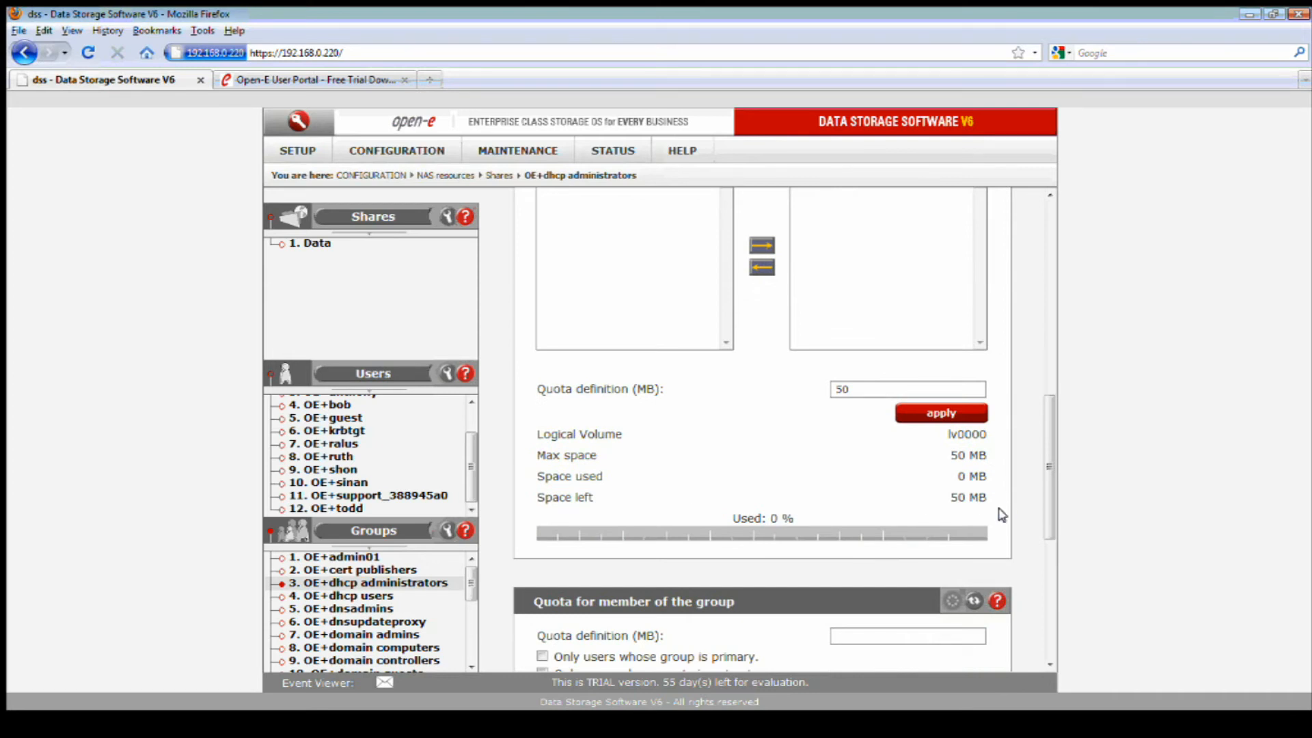
pyautogui.scroll(-4, 1001, 514)
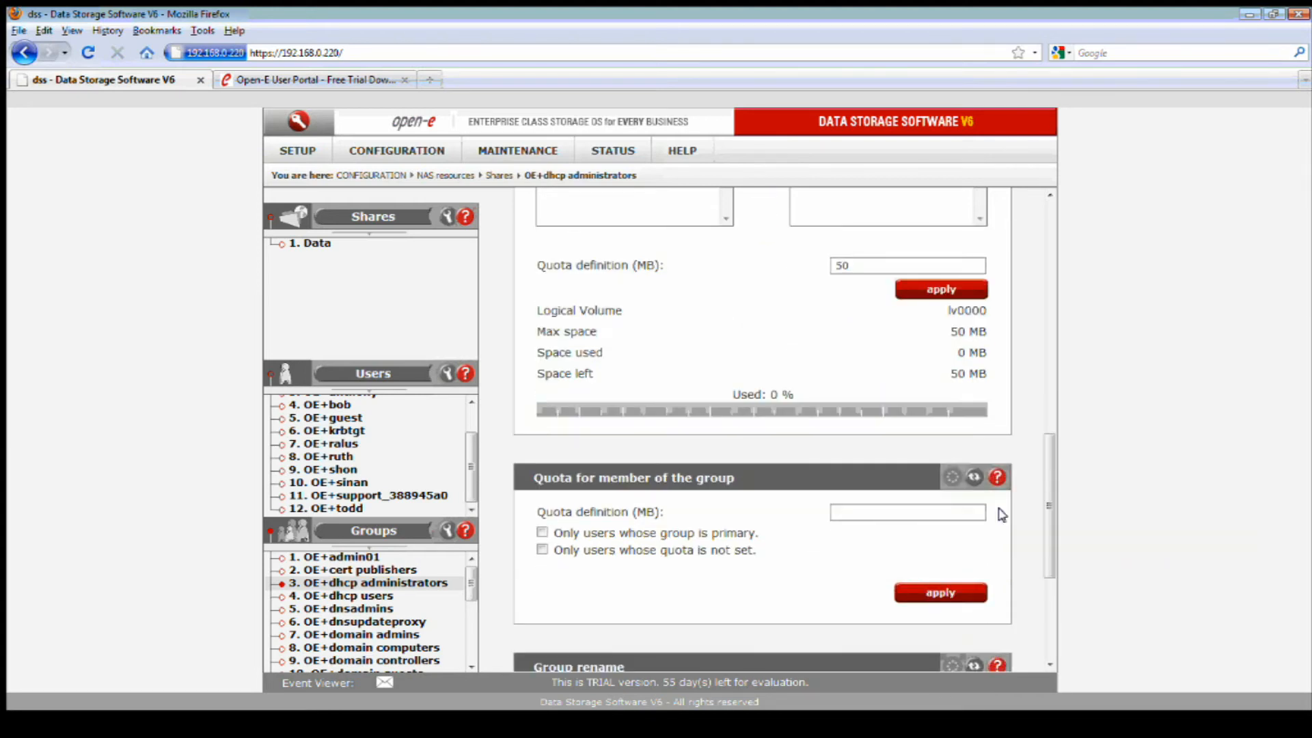
pyautogui.scroll(-1, 998, 518)
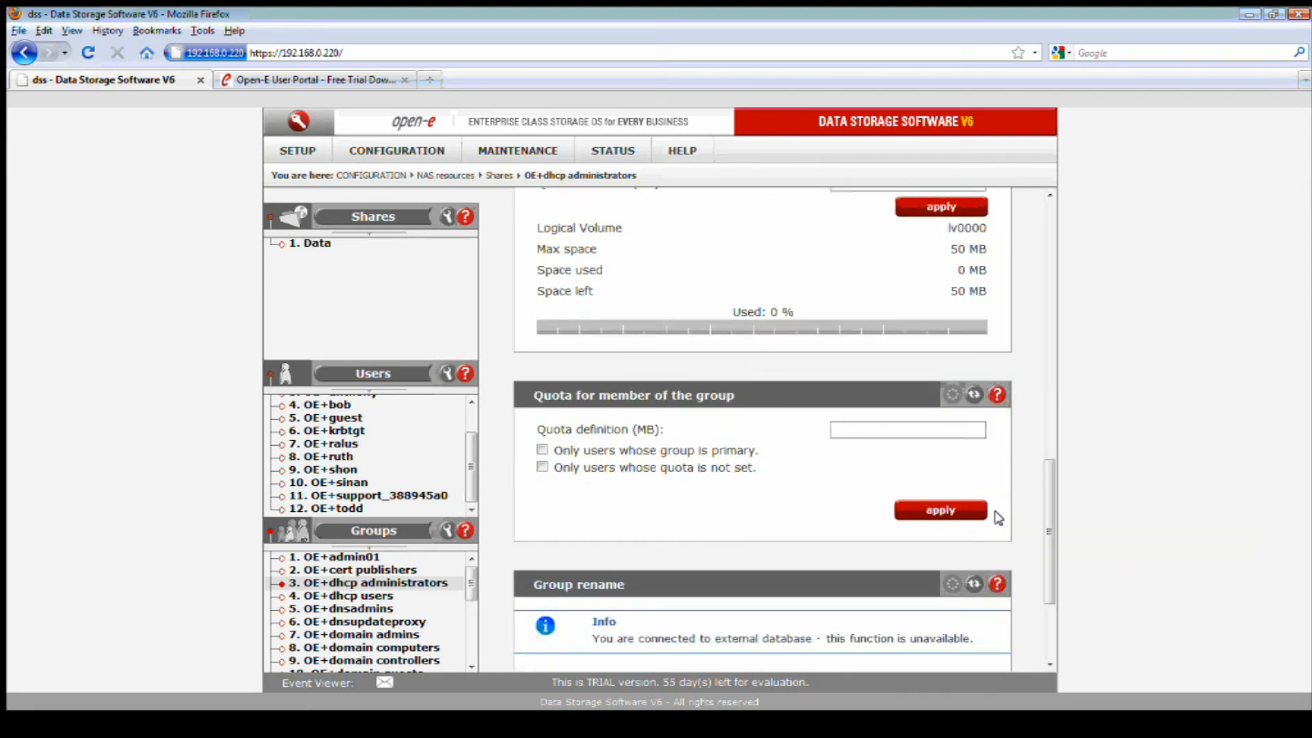
pyautogui.click(542, 451)
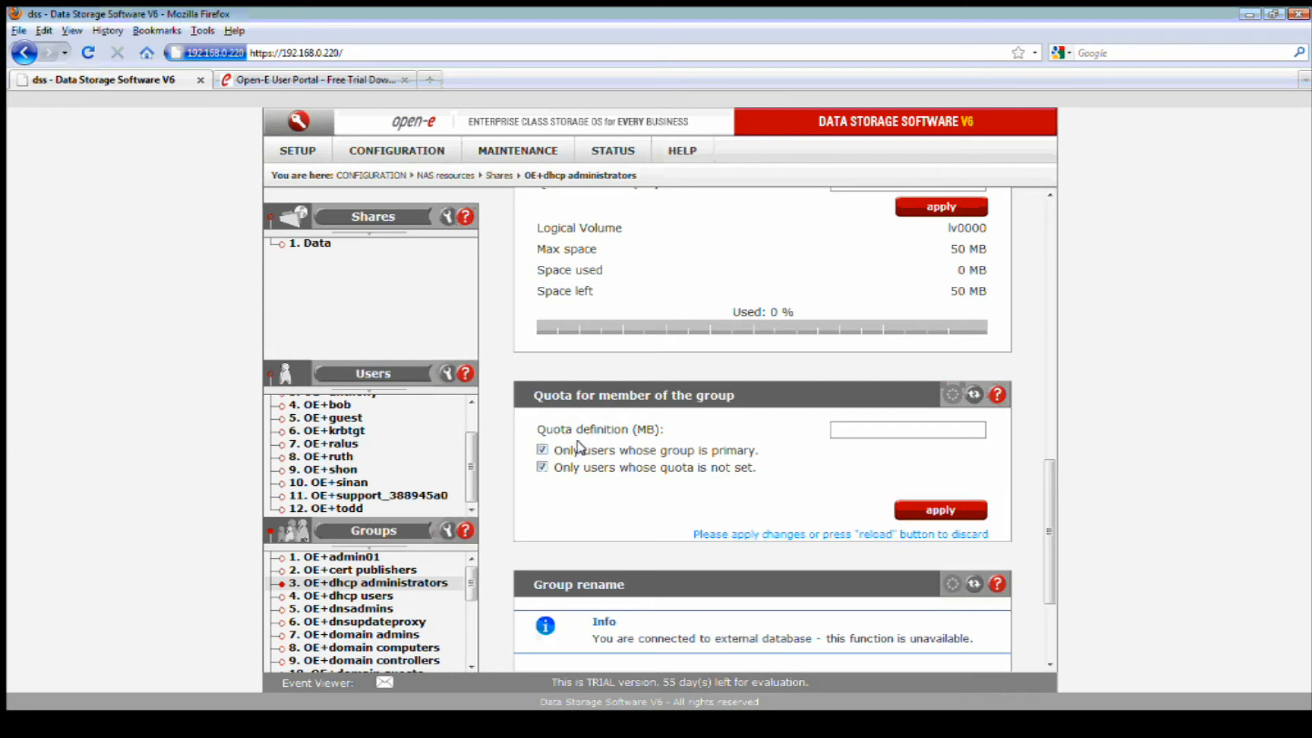
pyautogui.scroll(-2, 781, 495)
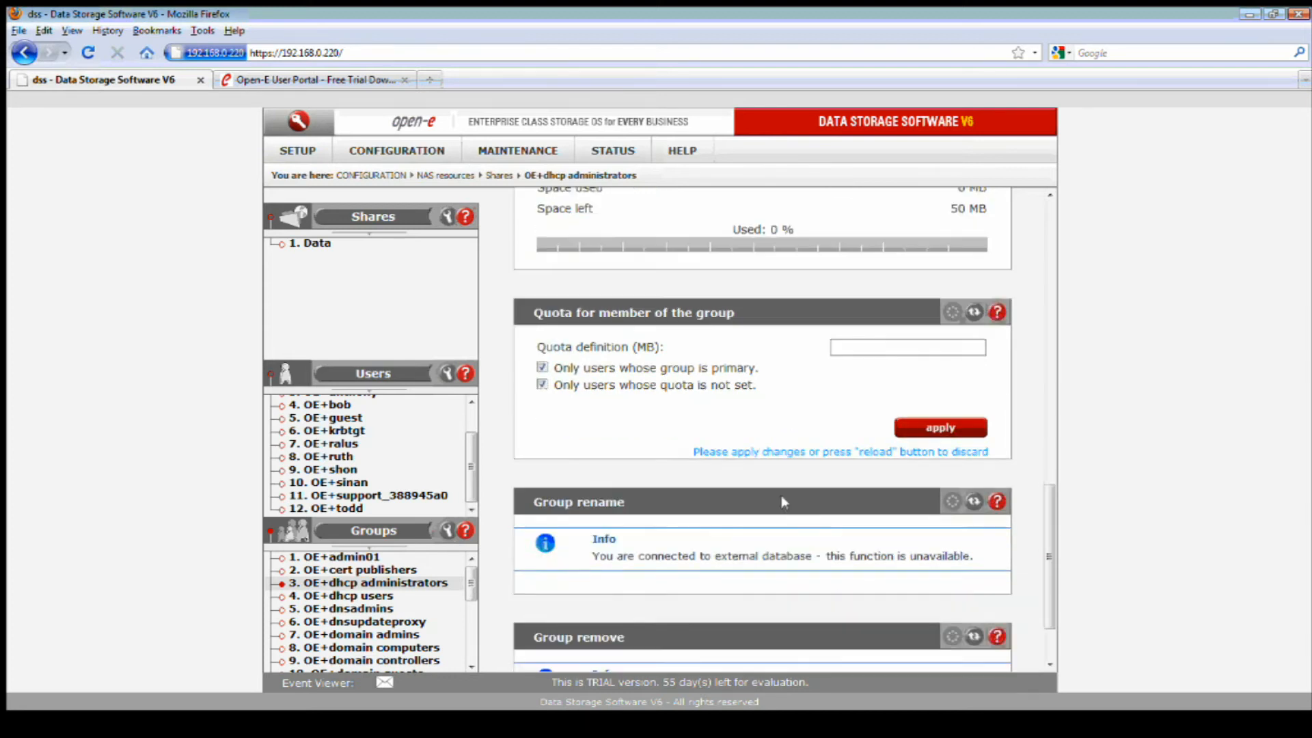
pyautogui.scroll(-2, 781, 495)
pyautogui.scroll(-1, 784, 502)
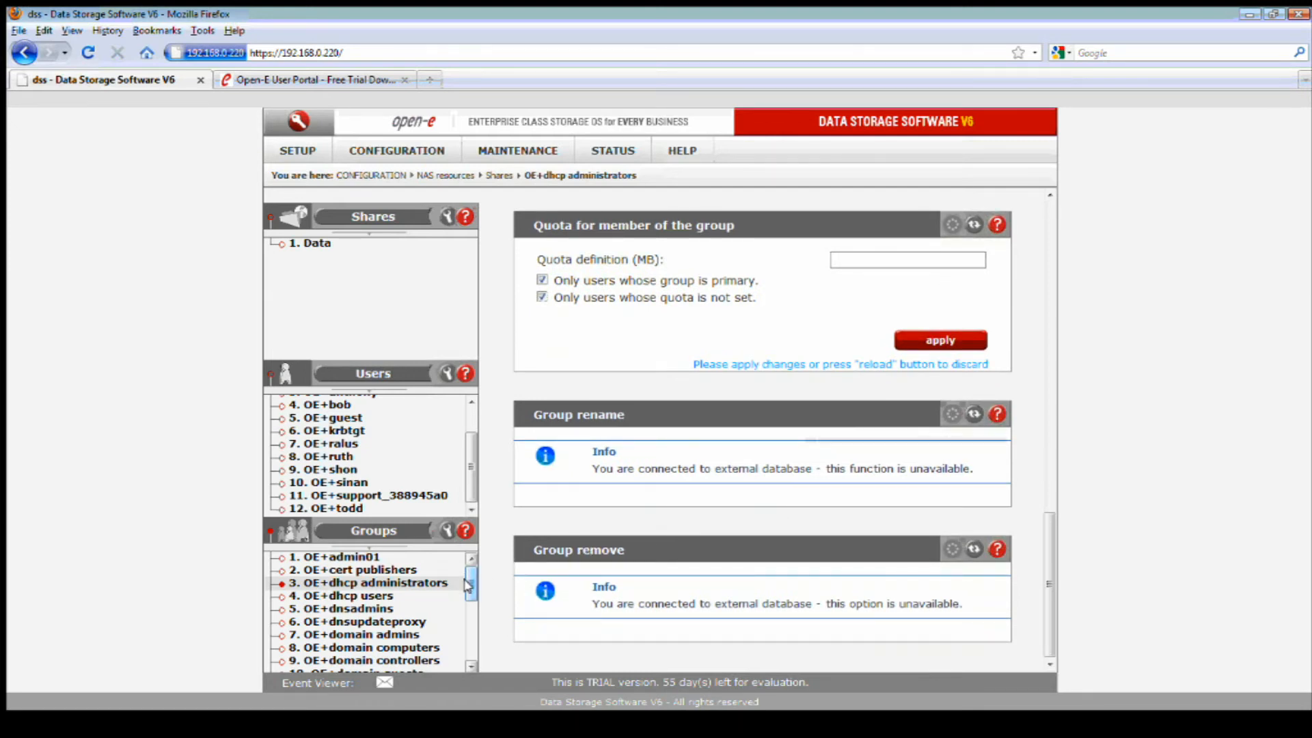
pyautogui.click(315, 244)
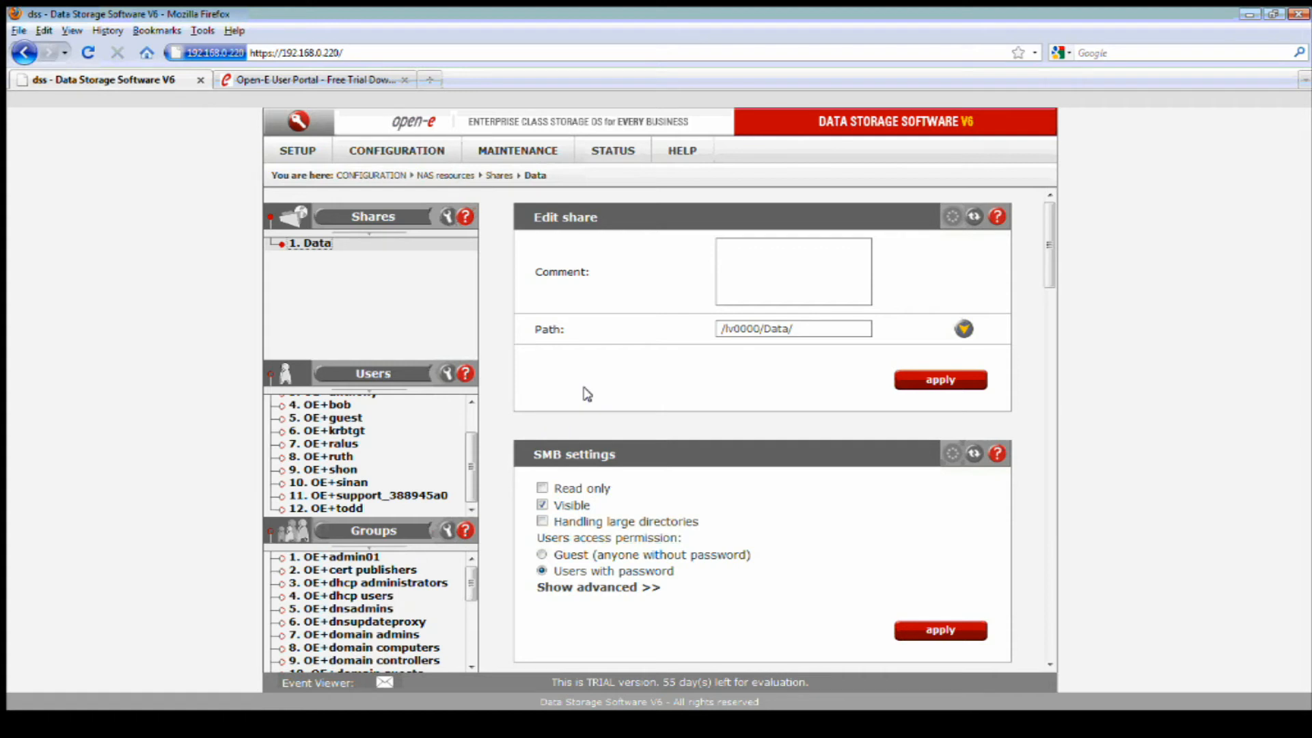
# Open the STATUS hardware page, scroll down to its Logs panel, and reload the page.
pyautogui.click(619, 149)
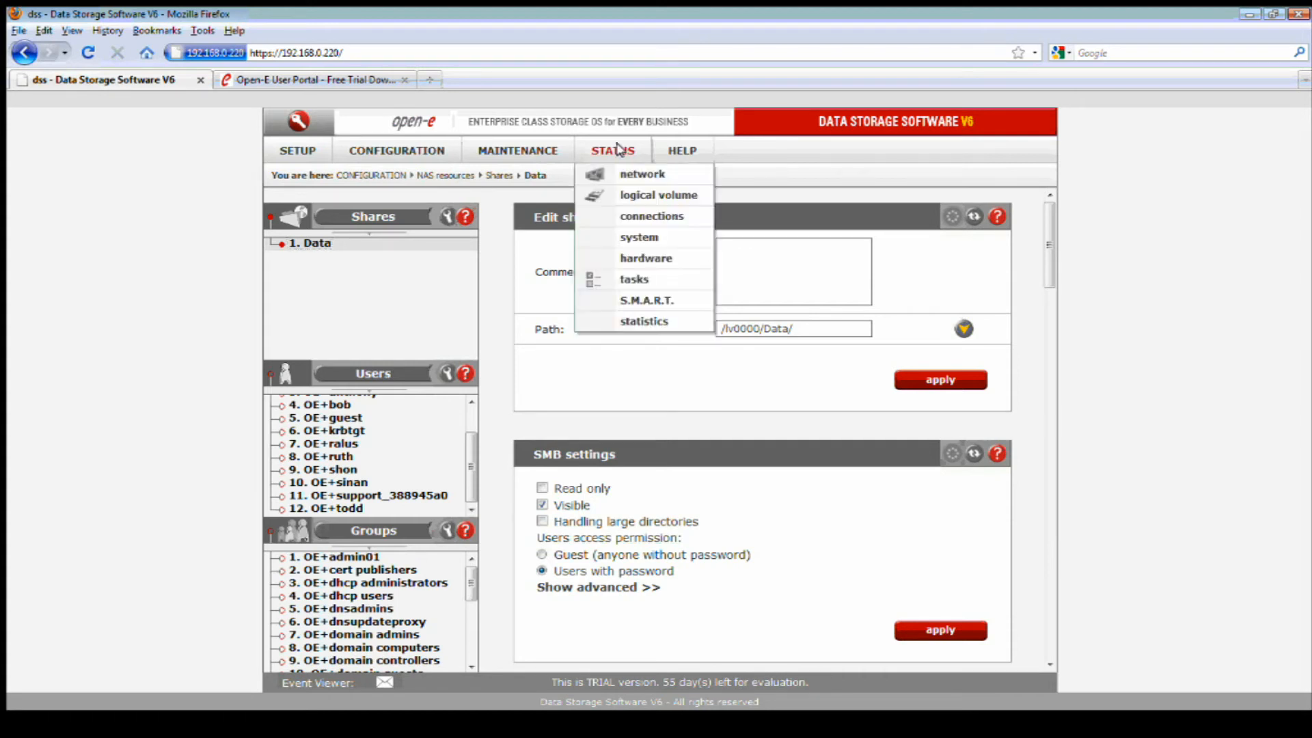
pyautogui.click(636, 258)
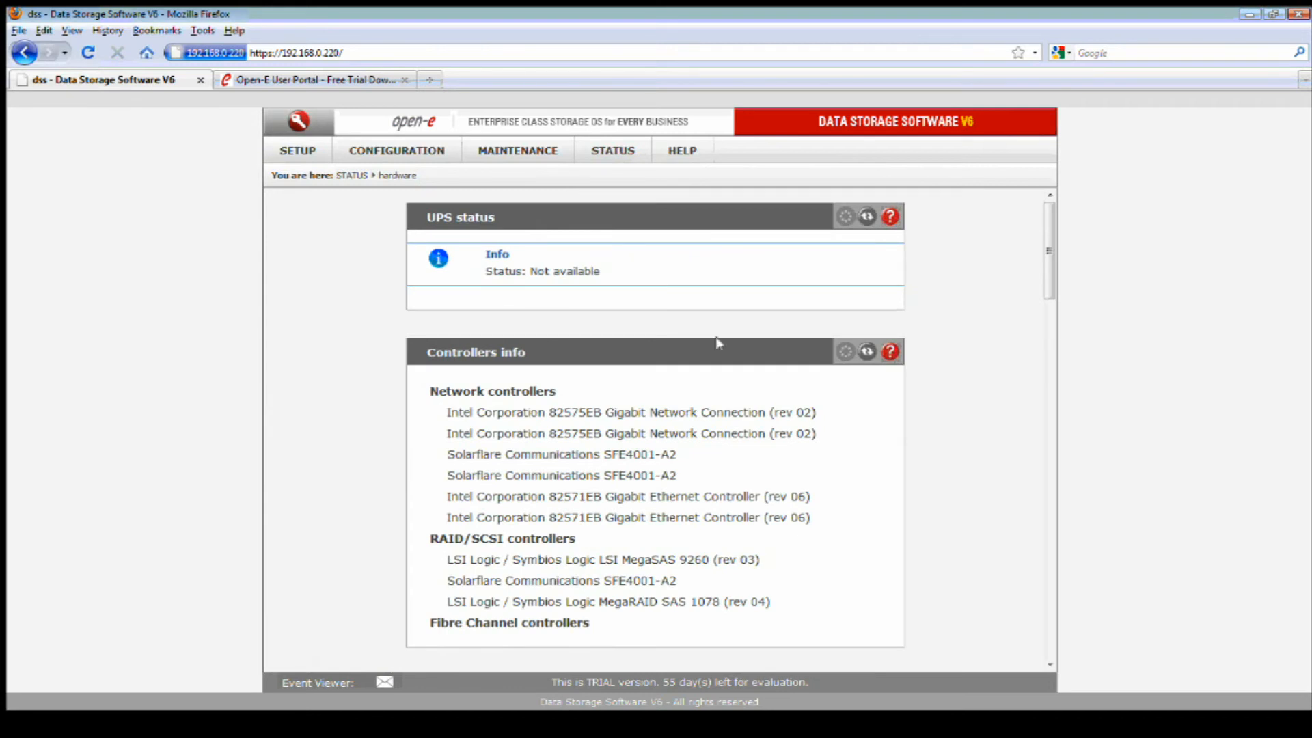
pyautogui.scroll(-2, 725, 383)
pyautogui.scroll(-12, 726, 393)
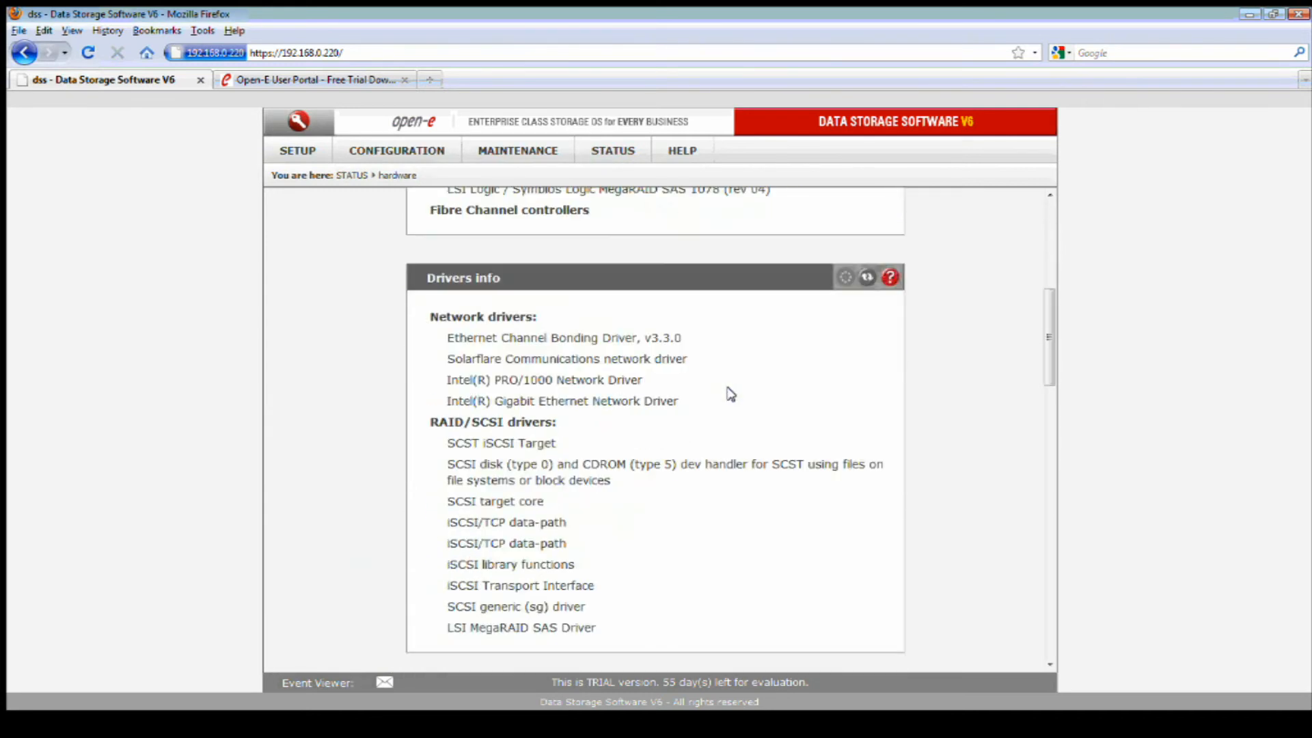
pyautogui.scroll(-5, 740, 396)
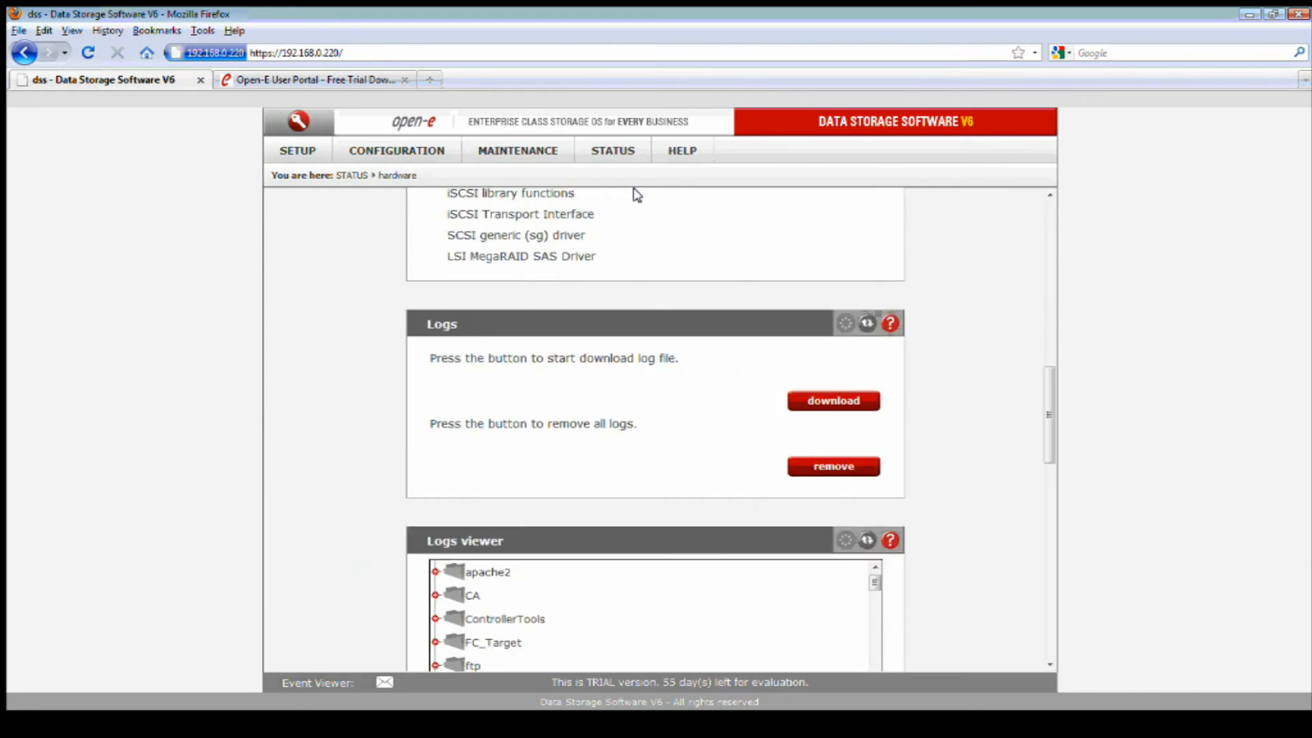
pyautogui.moveTo(615, 152)
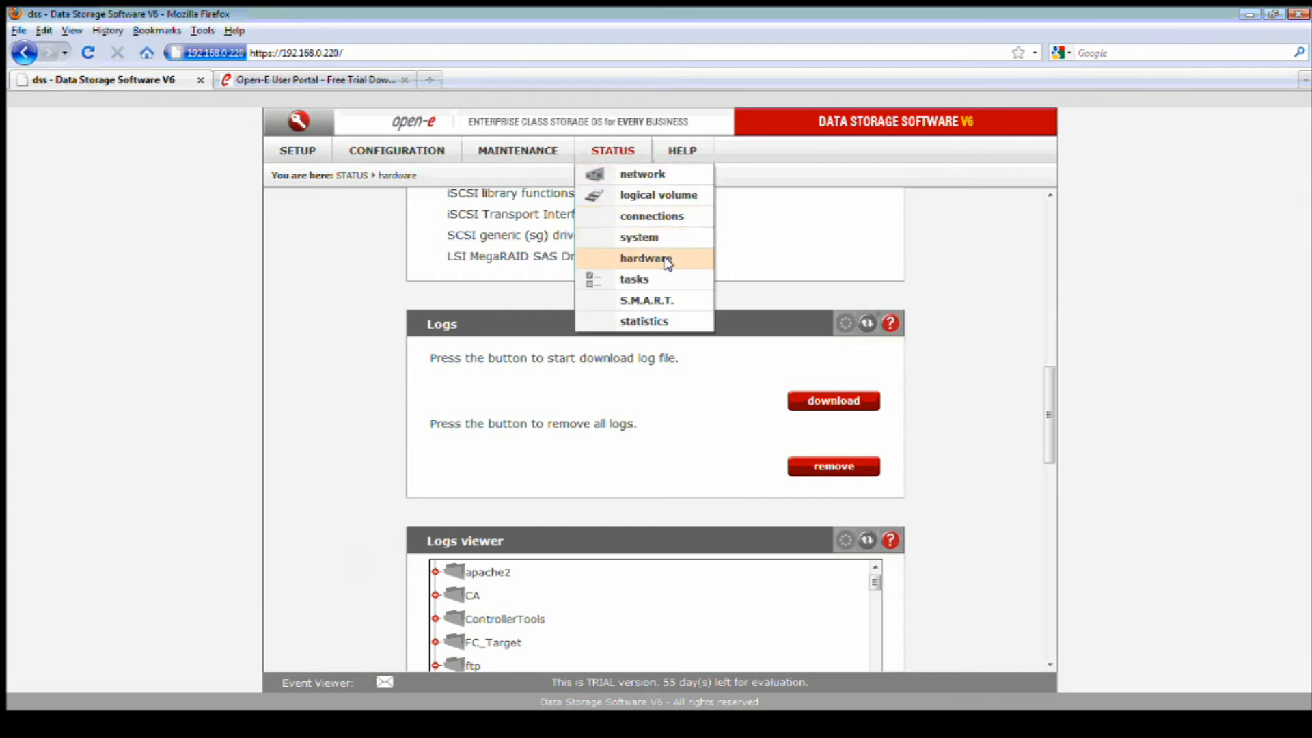
pyautogui.click(636, 258)
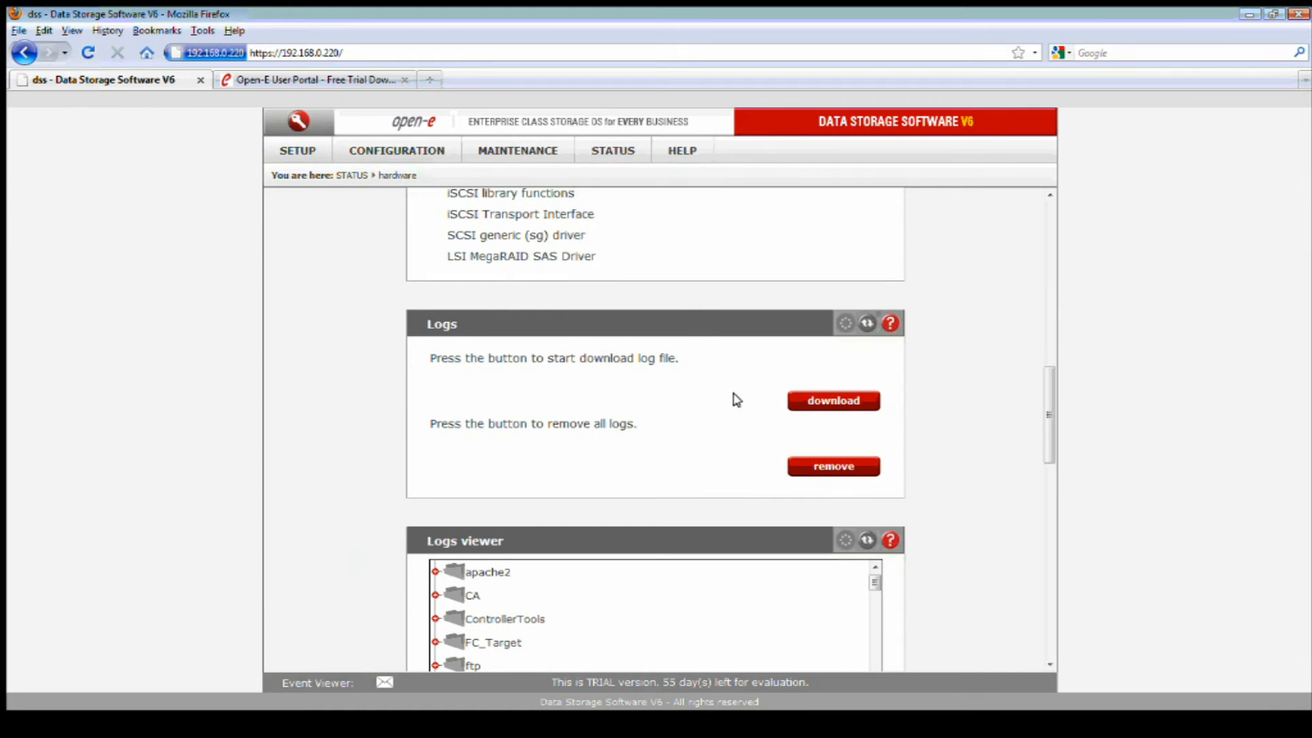
# Start generating the downloadable log package from the hardware page's Logs panel.
pyautogui.click(833, 401)
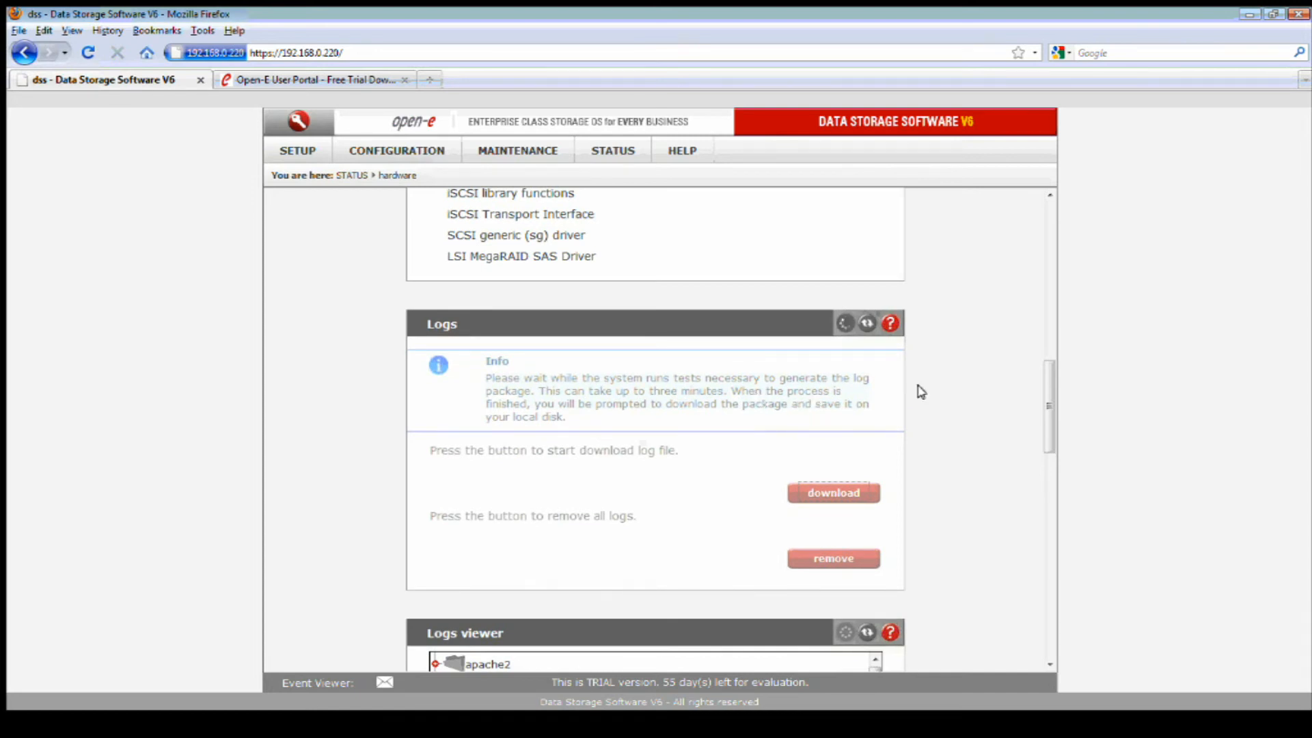
pyautogui.scroll(-1, 946, 390)
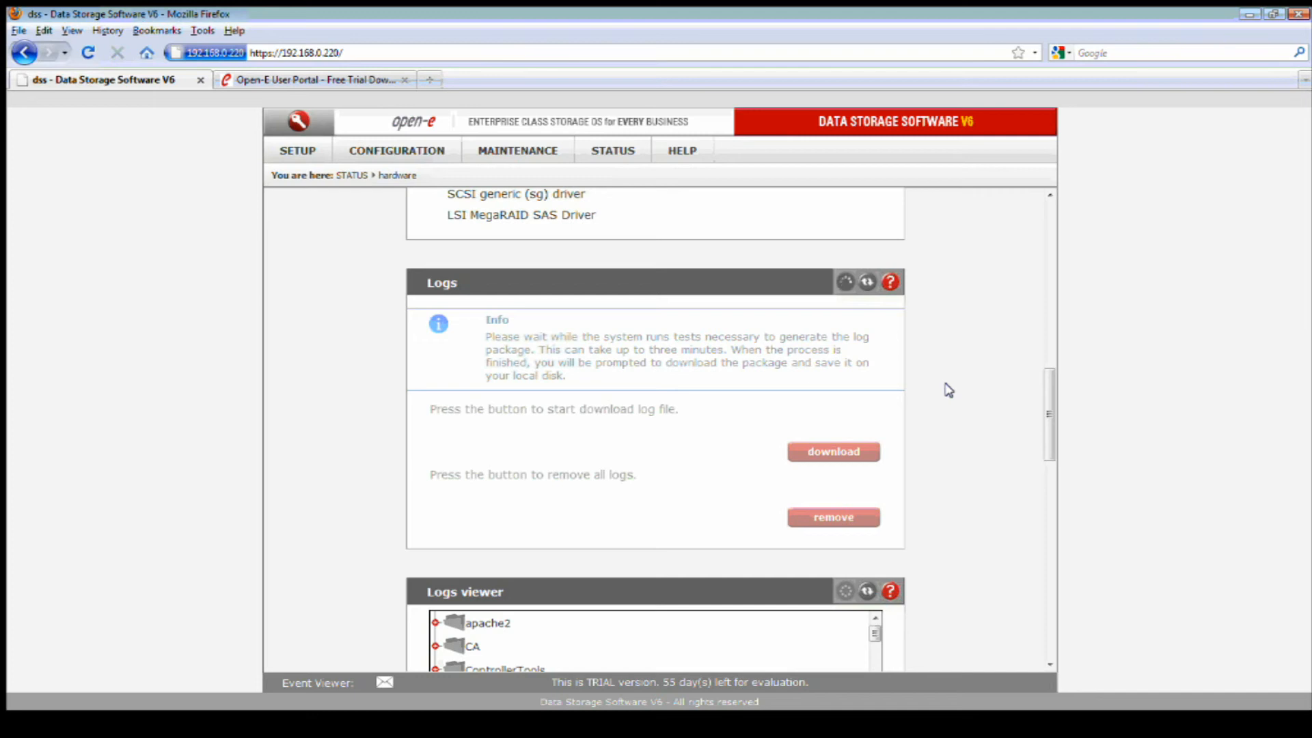
pyautogui.scroll(-4, 946, 391)
pyautogui.scroll(-2, 947, 389)
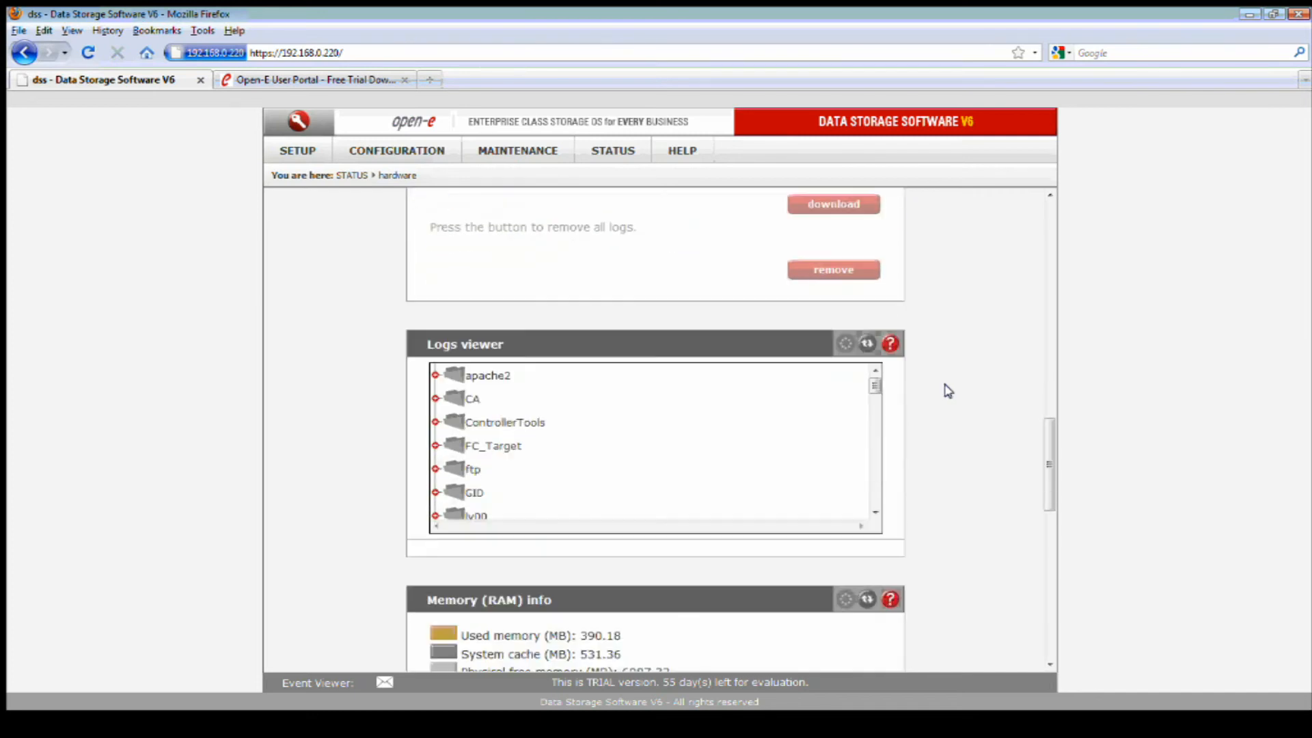
pyautogui.scroll(-1, 928, 393)
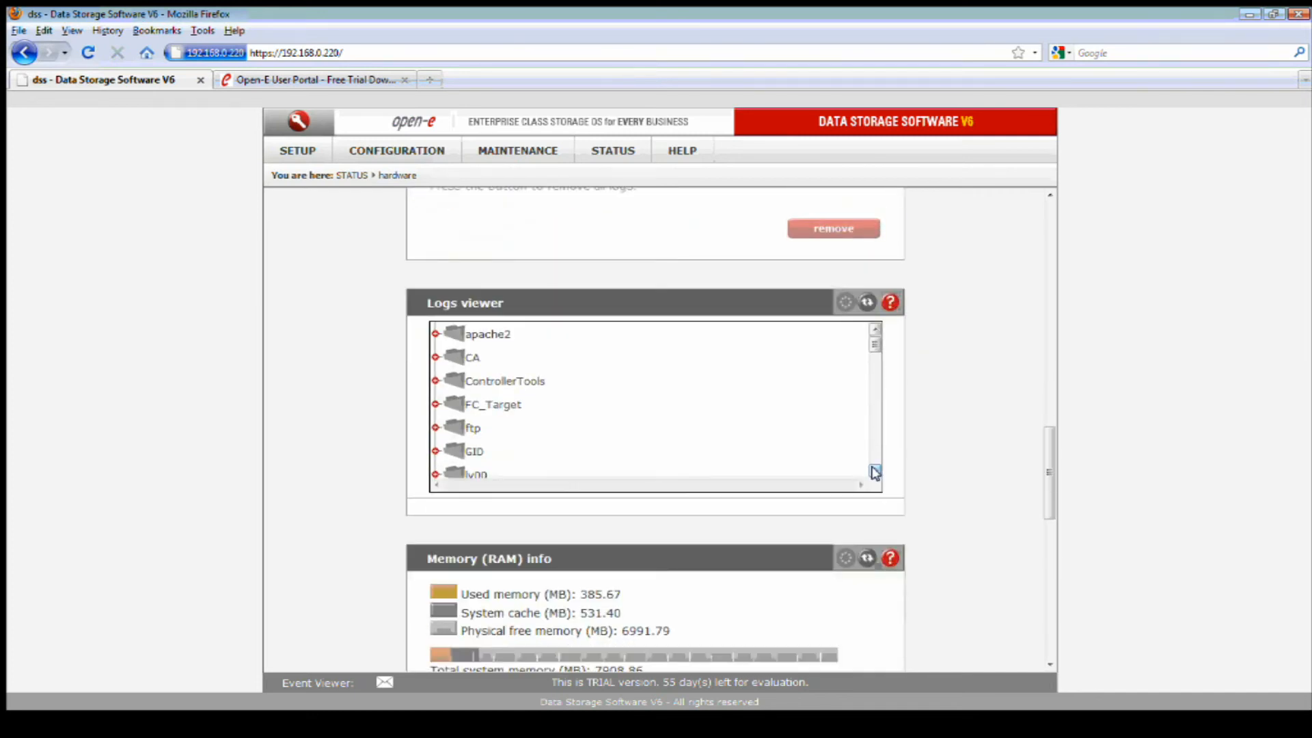
pyautogui.moveTo(875, 471); pyautogui.dragTo(875, 471)
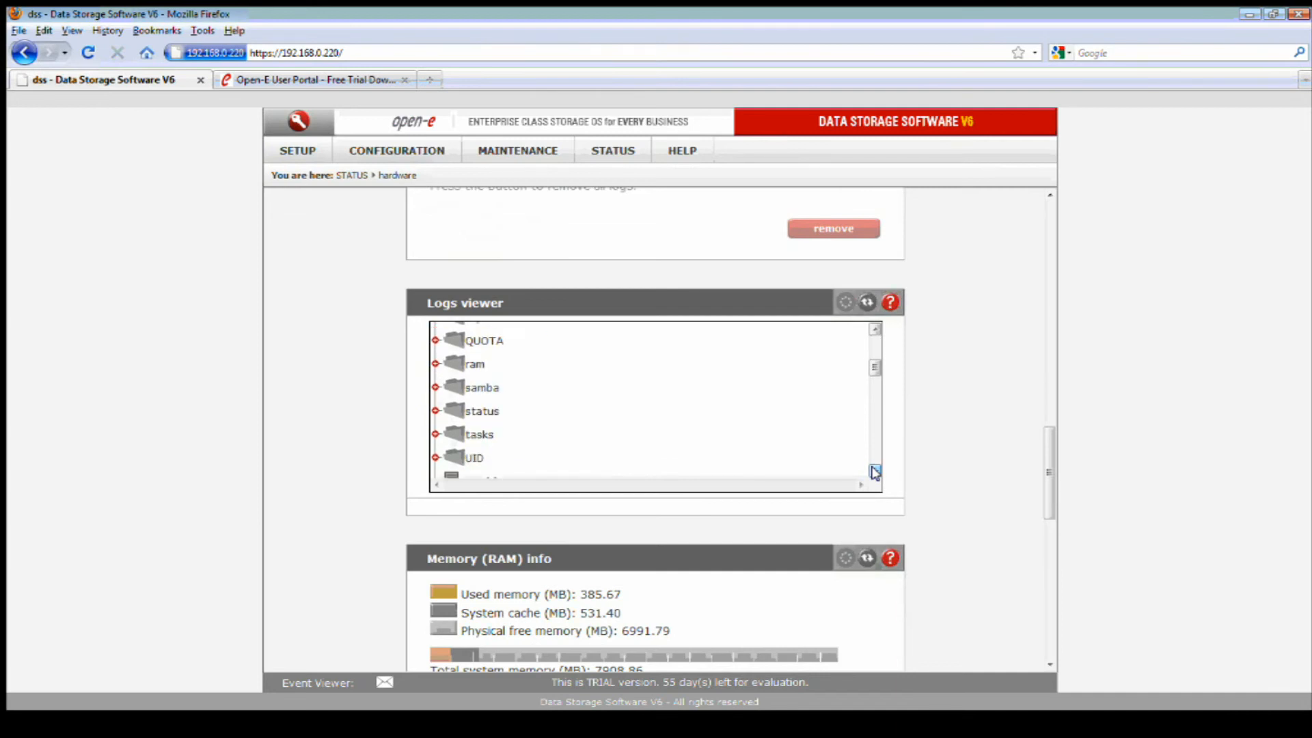
# Expand the samba folder in Logs viewer and download the logs tar.gz via ads.log.
pyautogui.click(435, 387)
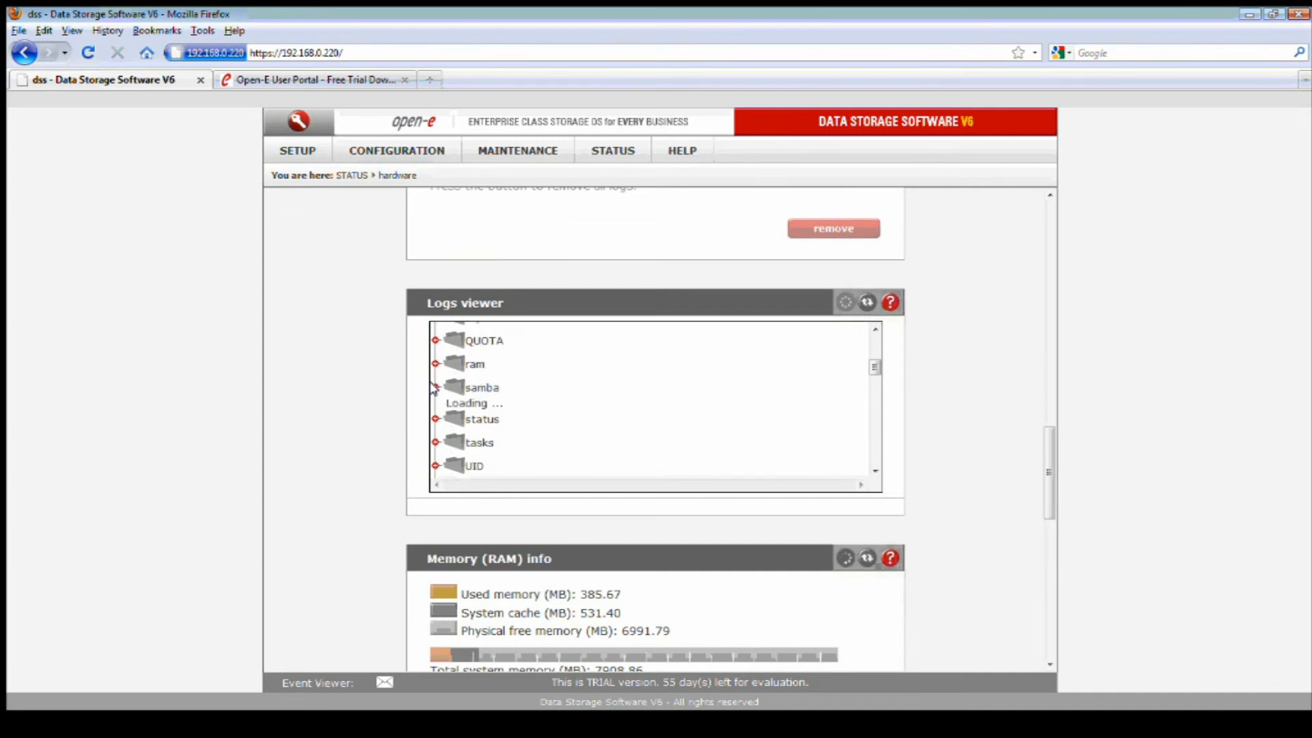
pyautogui.scroll(-1, 521, 412)
pyautogui.click(521, 416)
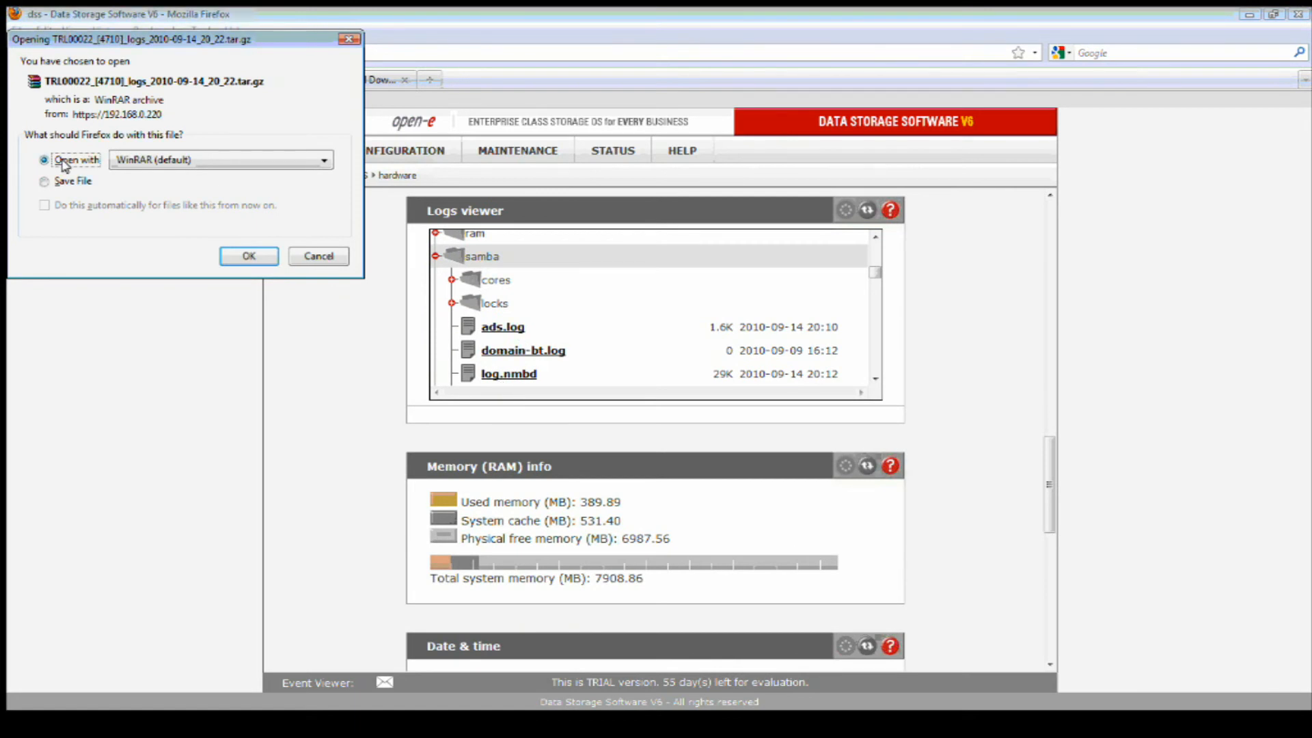
# Open the downloaded log archive in WinRAR, maximize the window, and enter the samba folder.
pyautogui.click(249, 256)
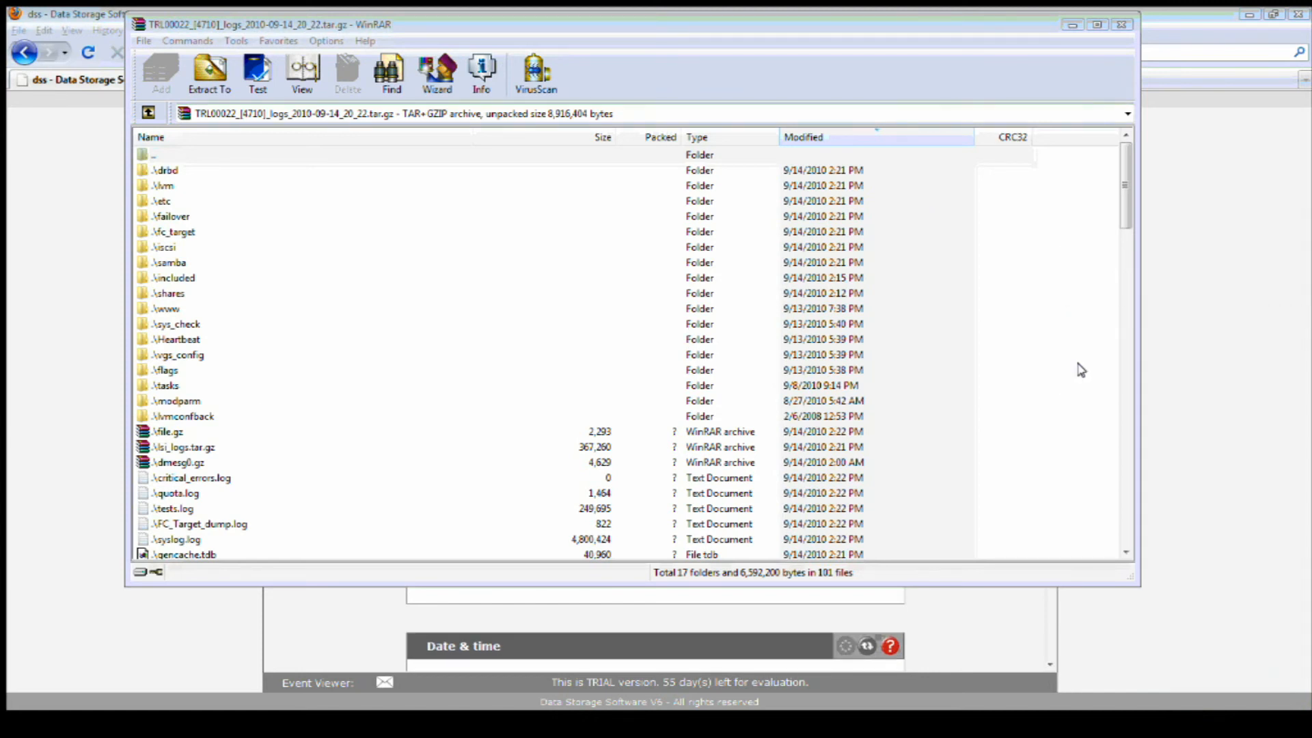
pyautogui.click(1097, 26)
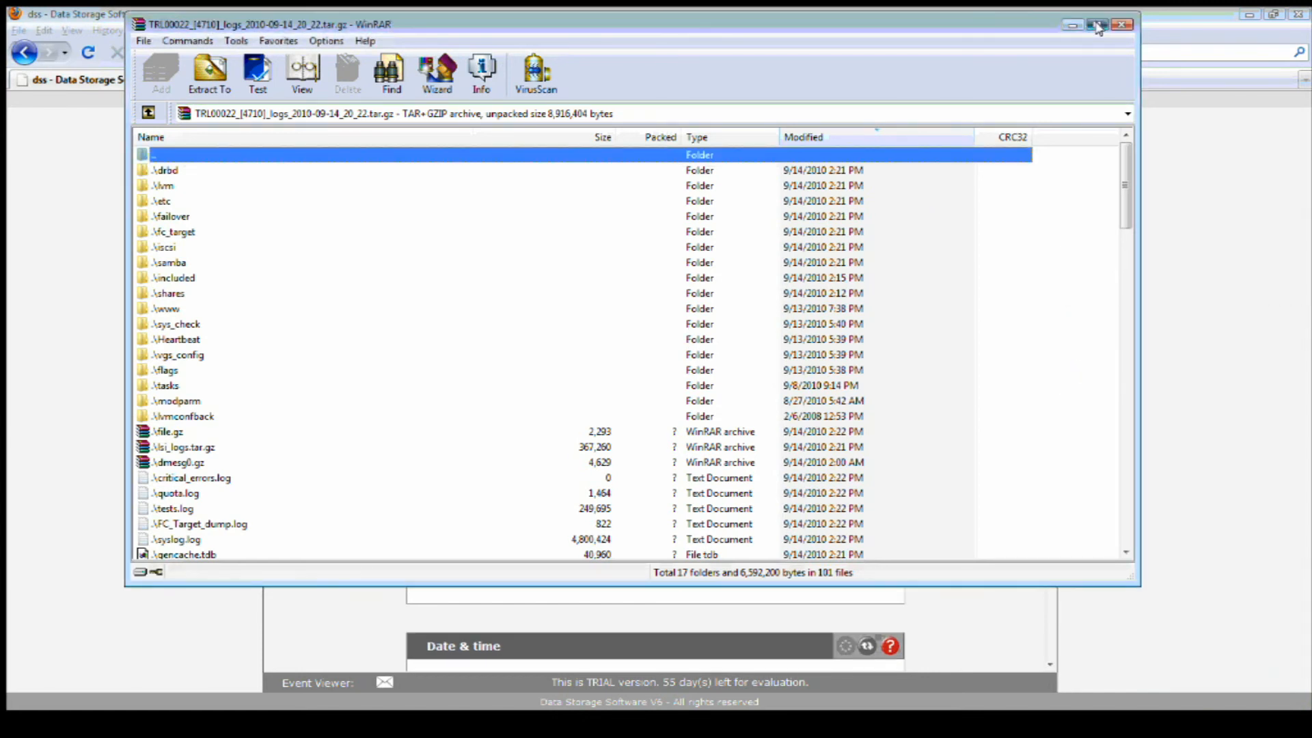
pyautogui.click(1098, 26)
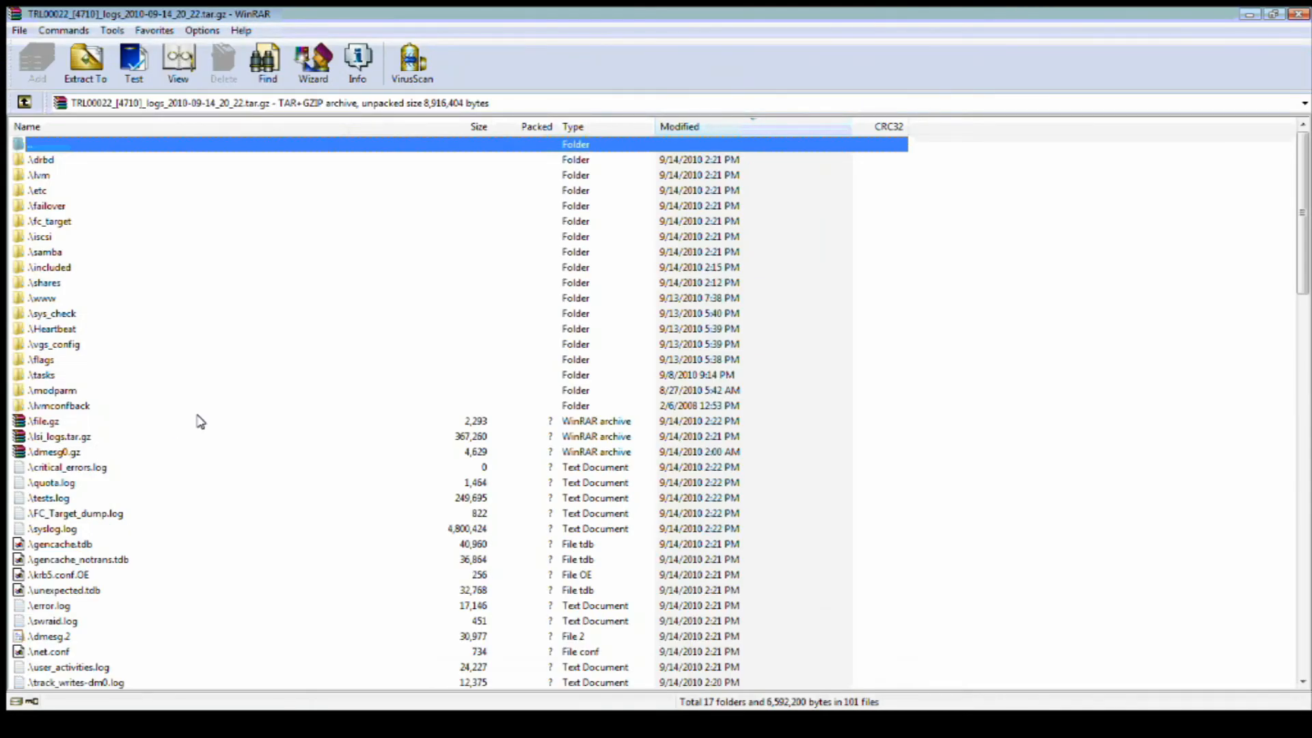
pyautogui.scroll(-3, 200, 422)
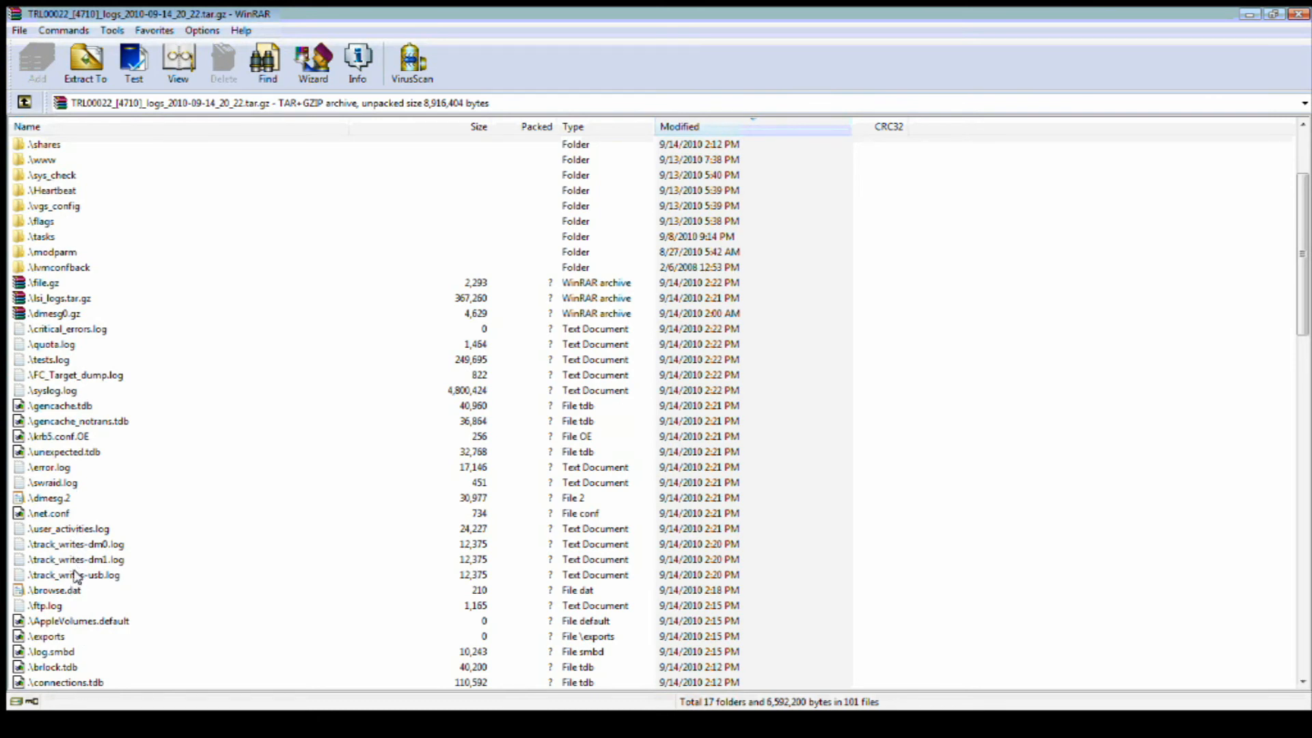
pyautogui.scroll(3, 62, 483)
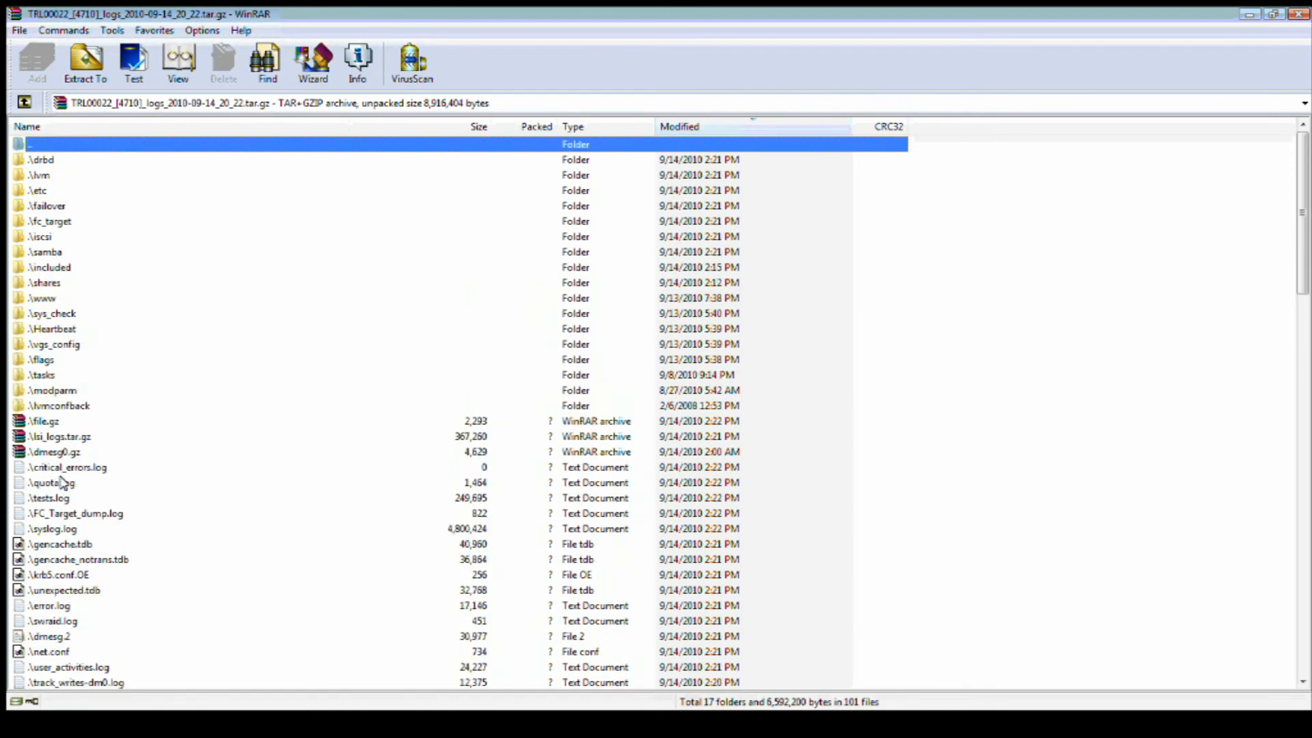
pyautogui.click(51, 252)
pyautogui.doubleClick(52, 251)
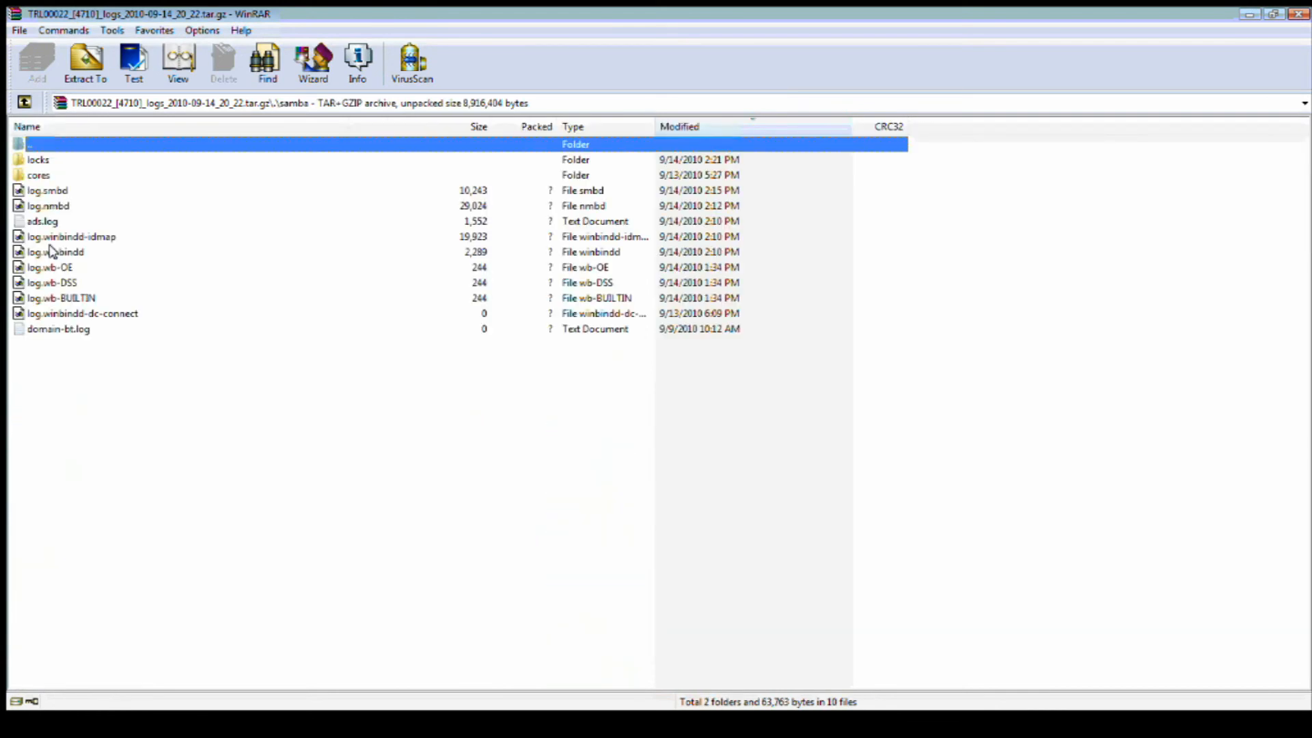
# View ads.log from the samba folder in WinRAR's file viewer.
pyautogui.click(48, 221)
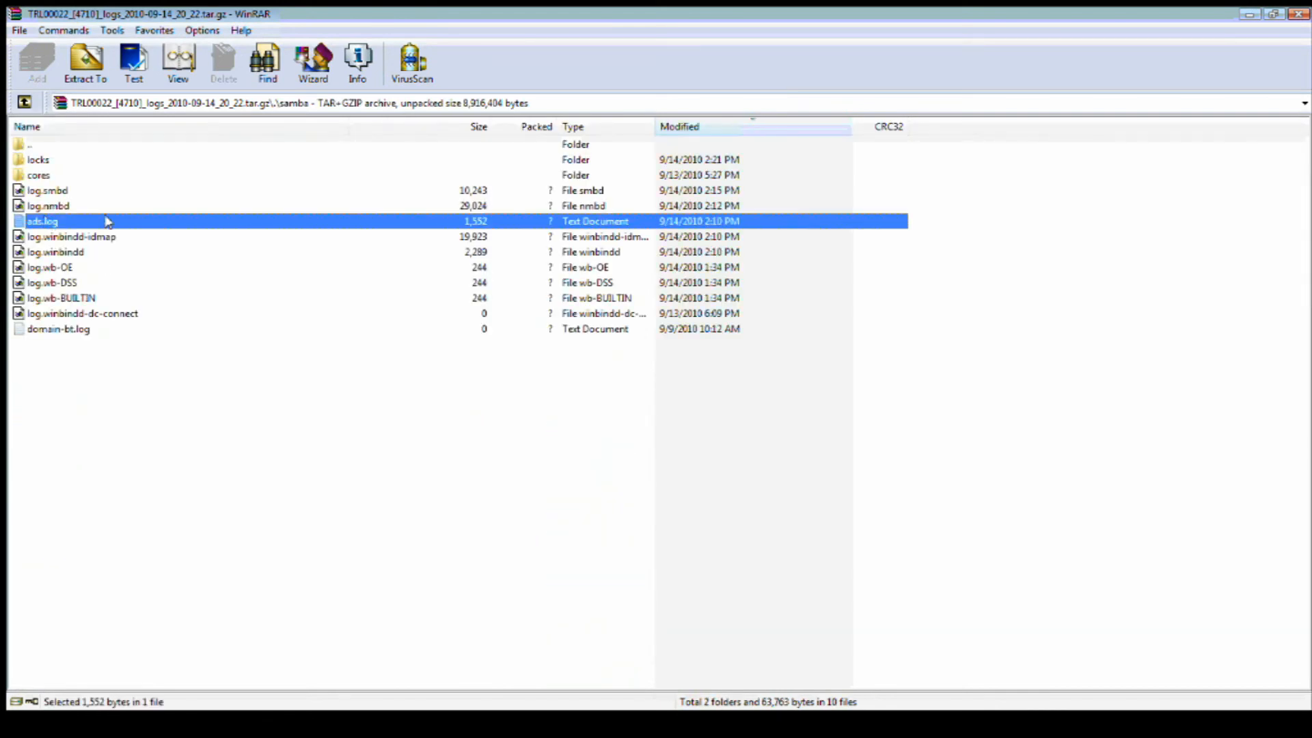
pyautogui.rightClick(105, 218)
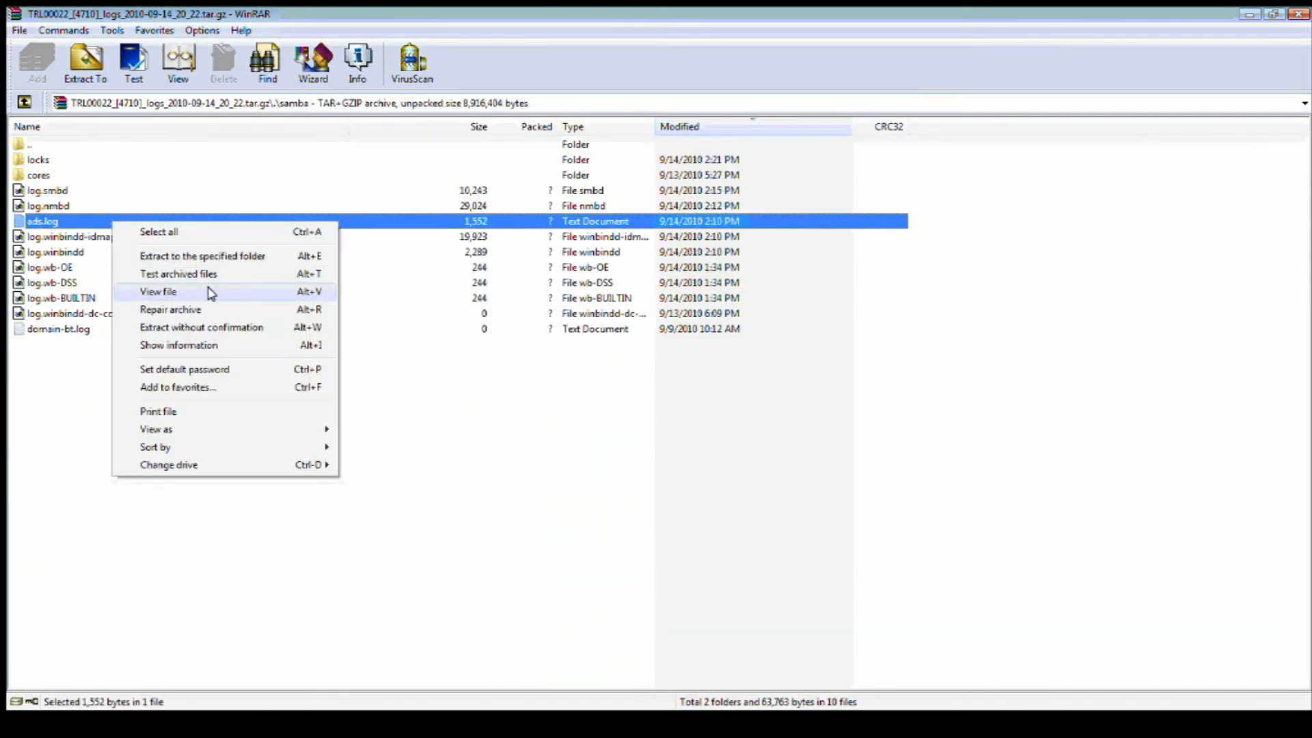
pyautogui.click(210, 293)
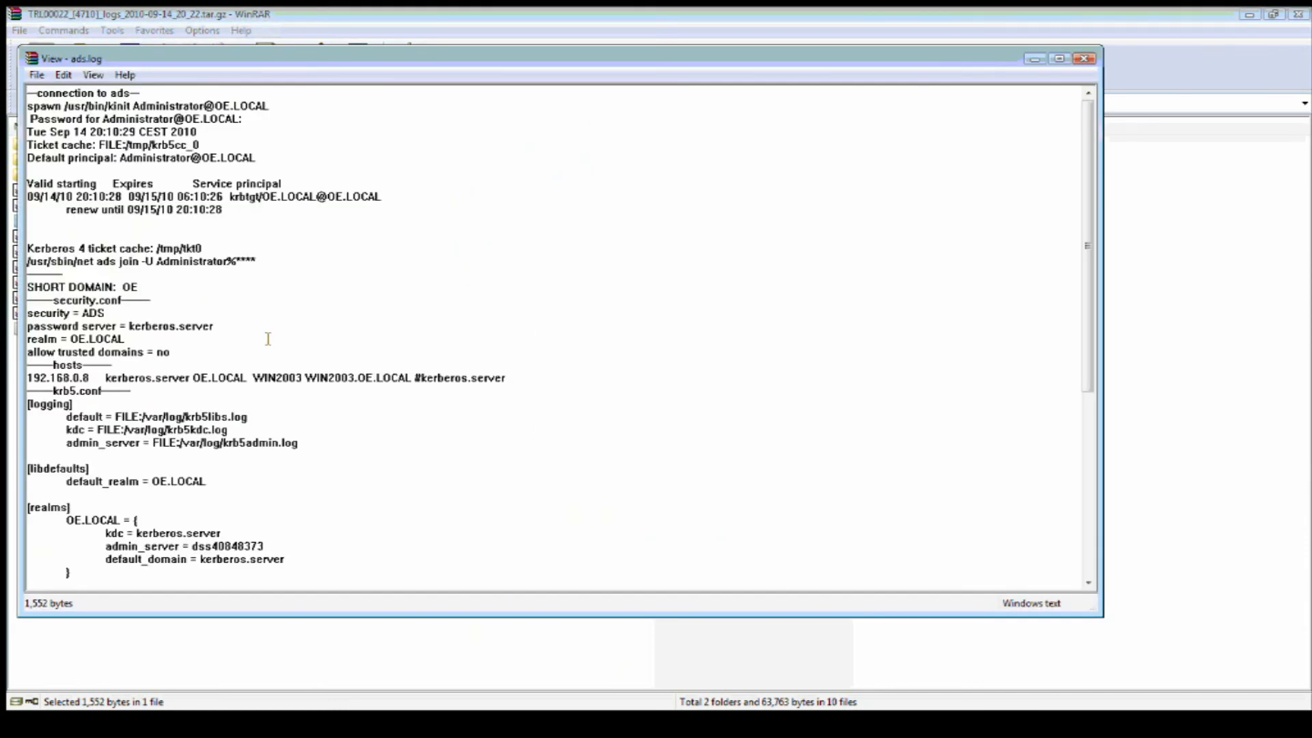
pyautogui.scroll(-2, 268, 339)
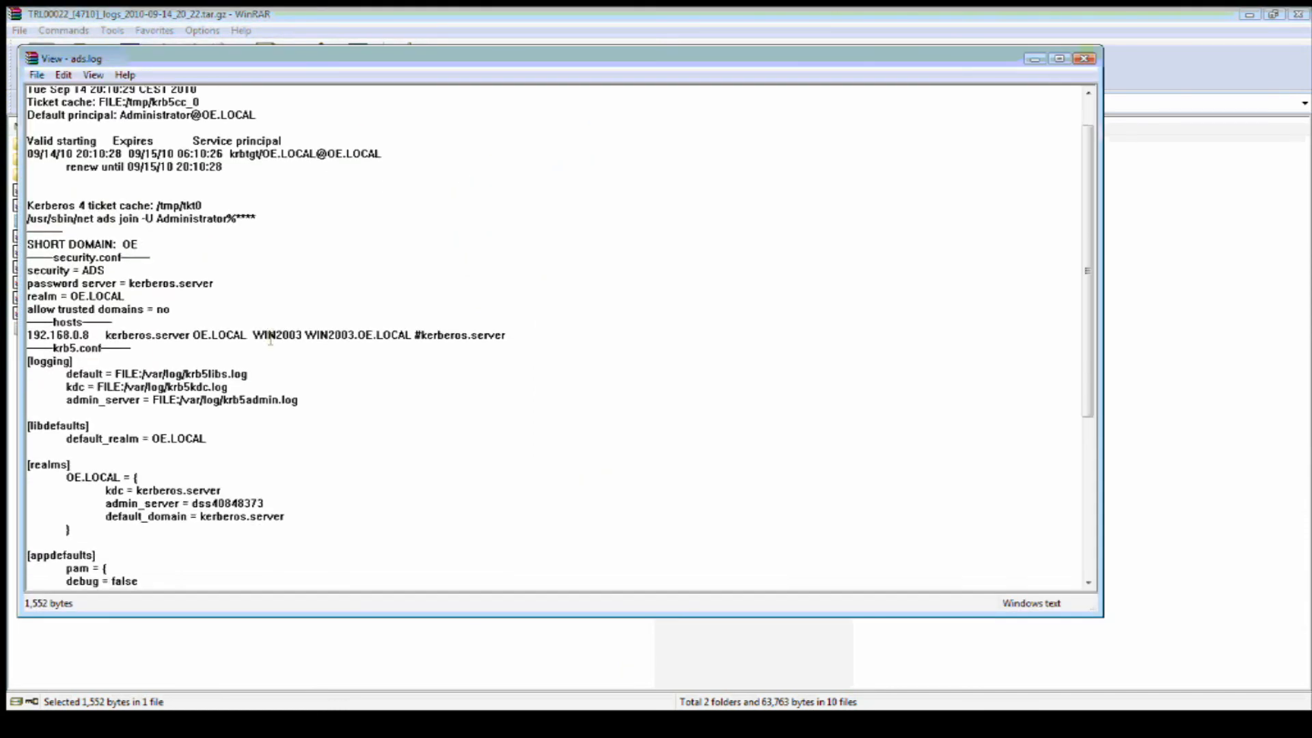
pyautogui.scroll(-2, 271, 338)
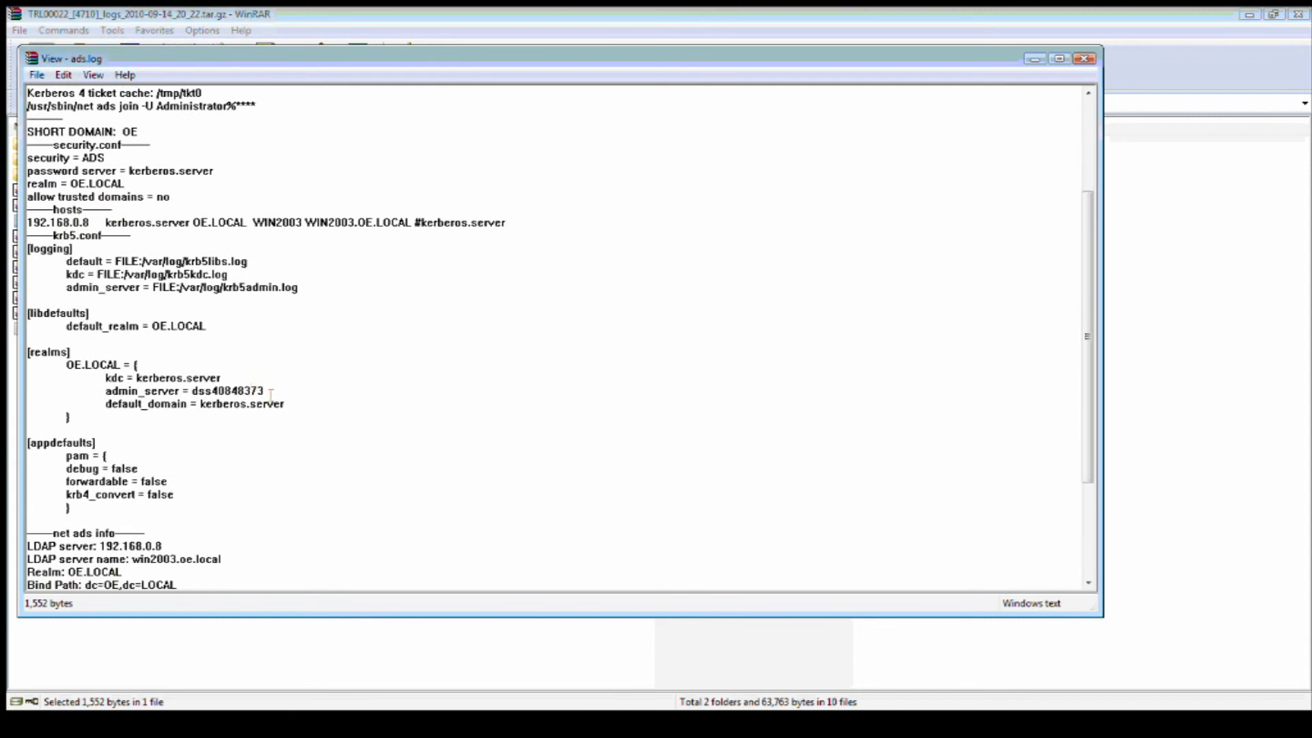
pyautogui.scroll(-1, 286, 404)
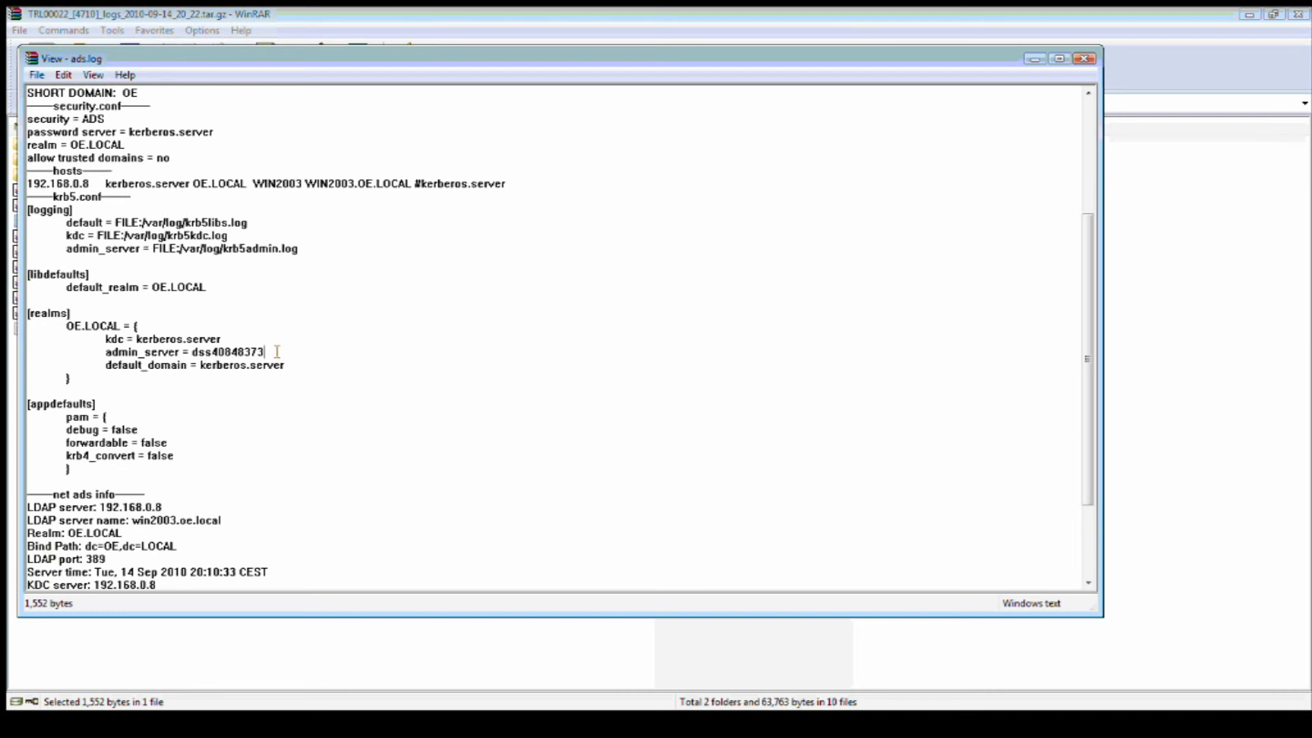
# Highlight the admin_server value dss40848373, the net ads info LDAP server and port 389.
pyautogui.moveTo(276, 352); pyautogui.dragTo(193, 352)
pyautogui.scroll(-1, 278, 401)
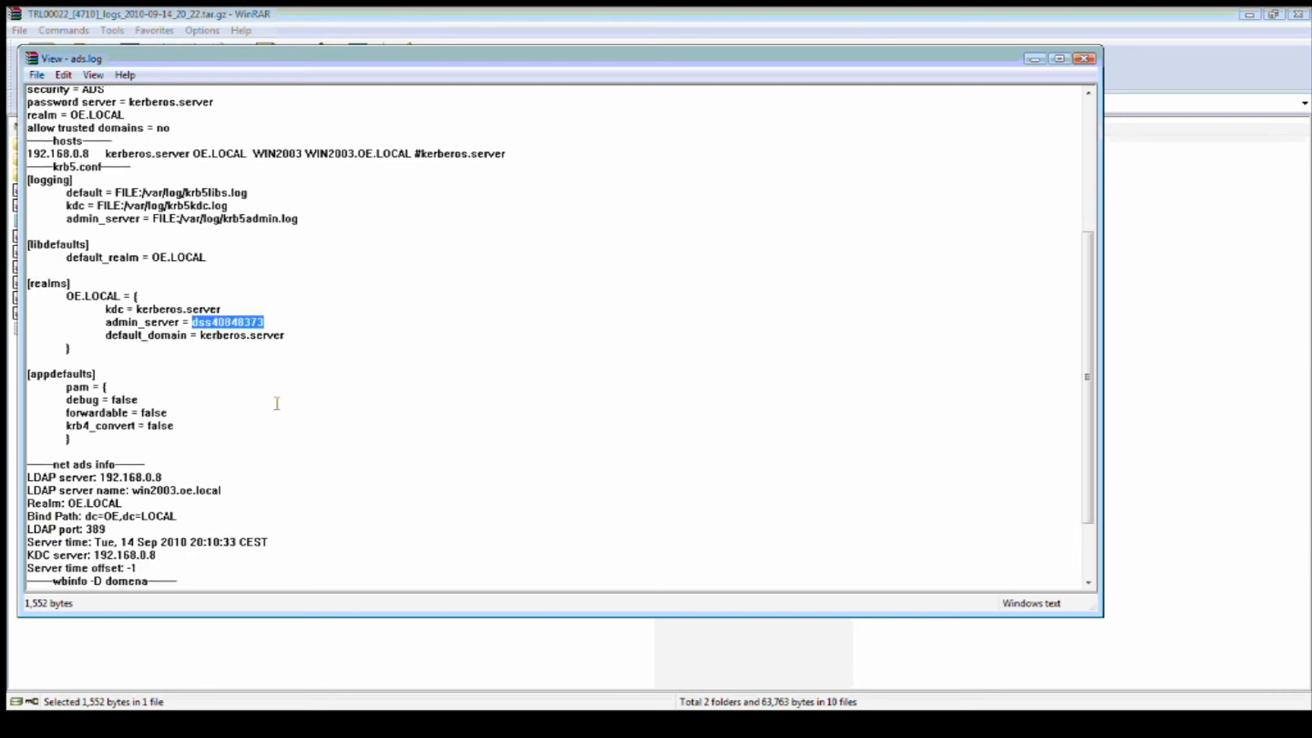
pyautogui.scroll(-2, 277, 362)
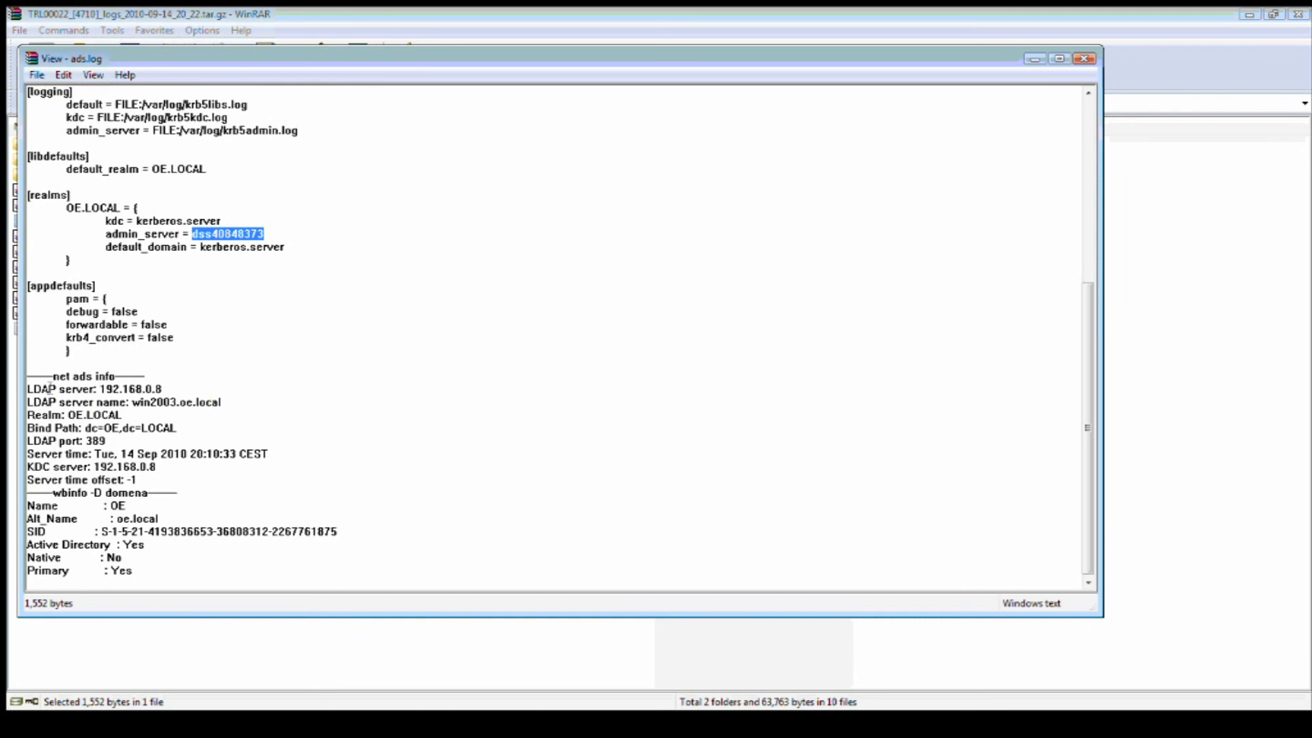
pyautogui.moveTo(50, 376); pyautogui.dragTo(66, 415)
pyautogui.click(240, 417)
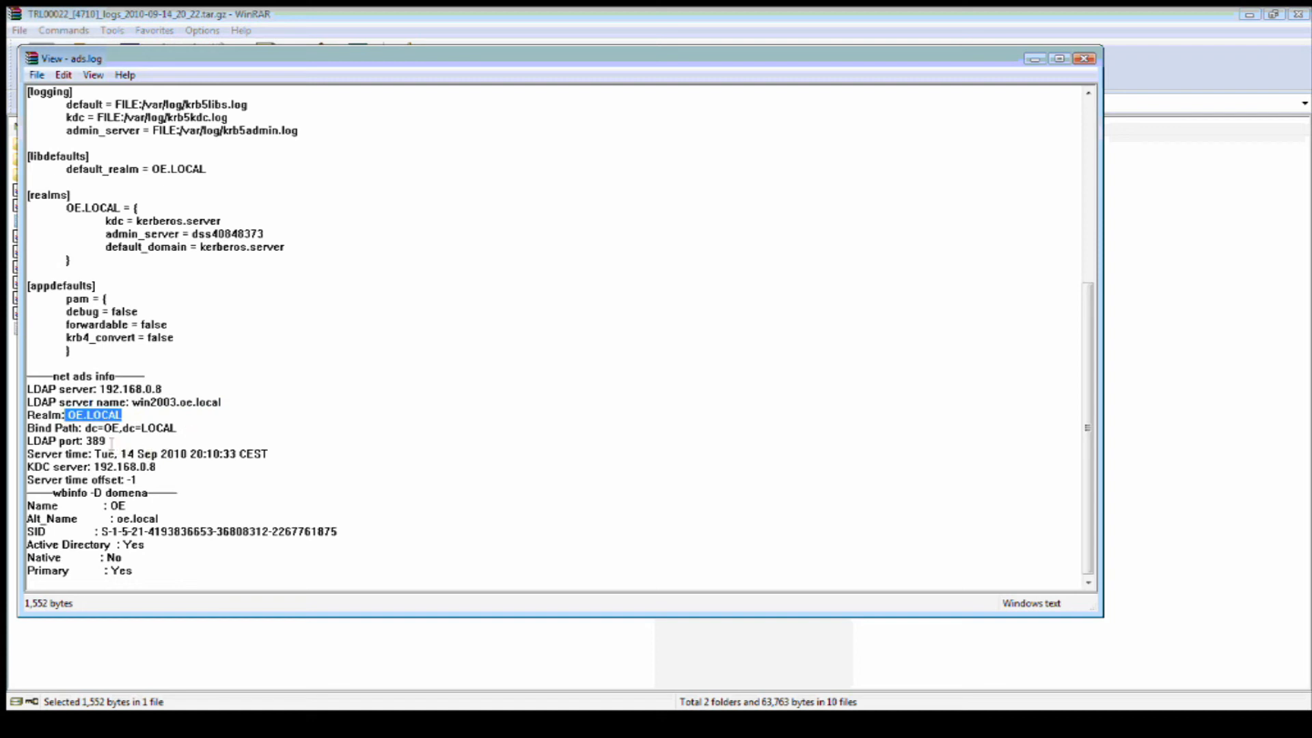
pyautogui.moveTo(107, 441); pyautogui.dragTo(91, 443)
pyautogui.click(164, 447)
# Highlight the 'Active Directory : Yes' and 'Primary : Yes' lines, then scroll back up.
pyautogui.scroll(1, 175, 466)
pyautogui.scroll(-1, 179, 468)
pyautogui.moveTo(145, 545); pyautogui.dragTo(20, 547)
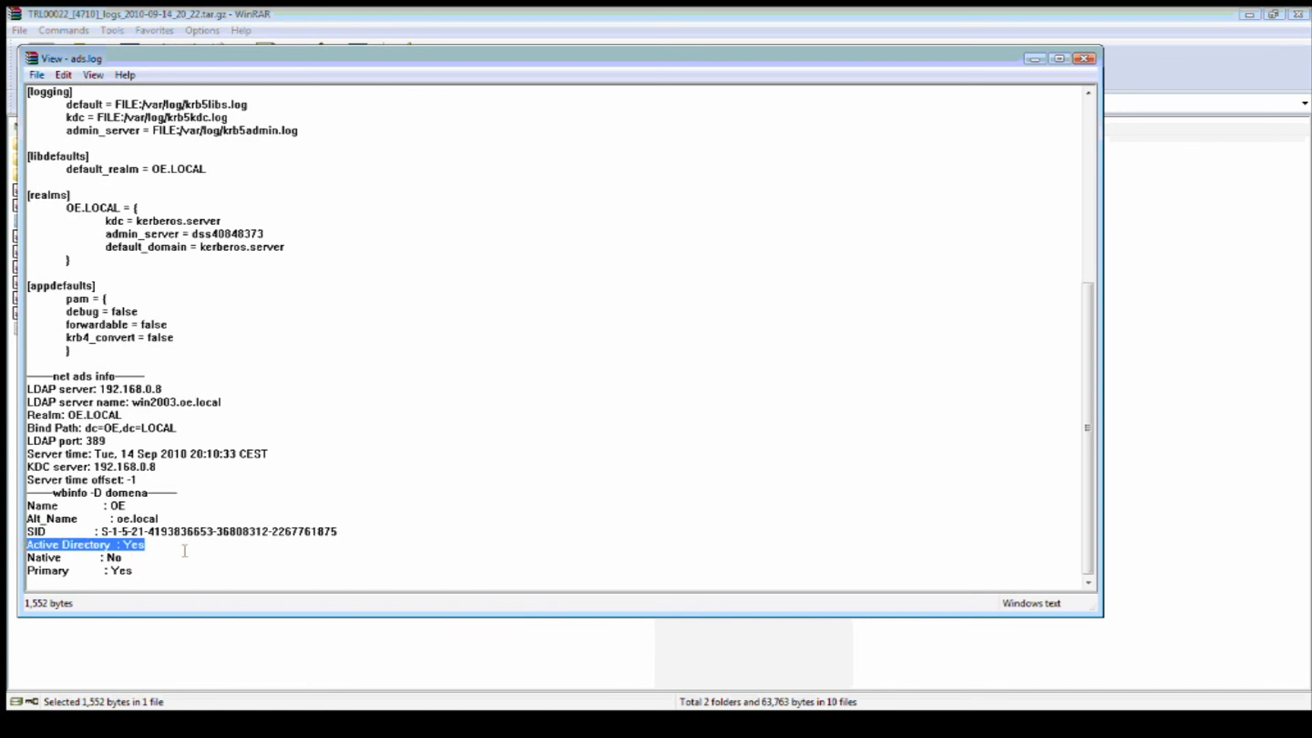
pyautogui.moveTo(134, 571); pyautogui.dragTo(15, 571)
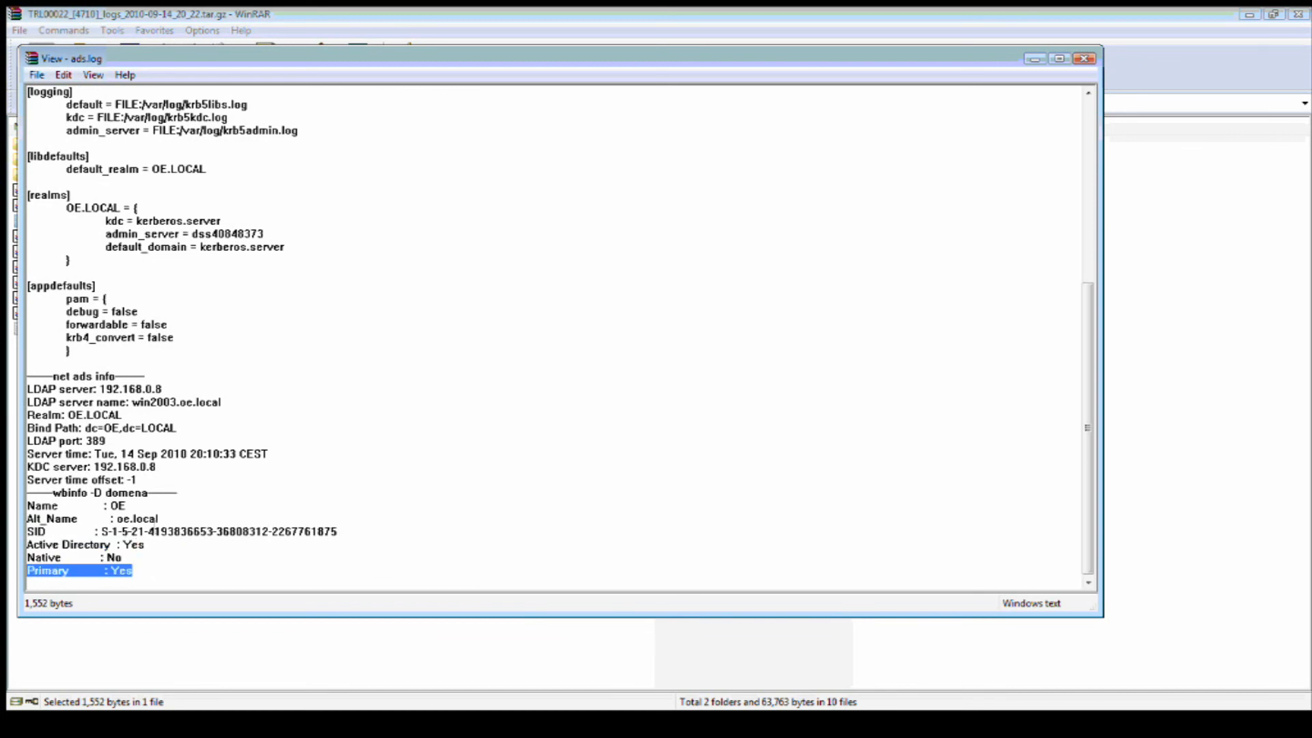
pyautogui.scroll(6, 183, 517)
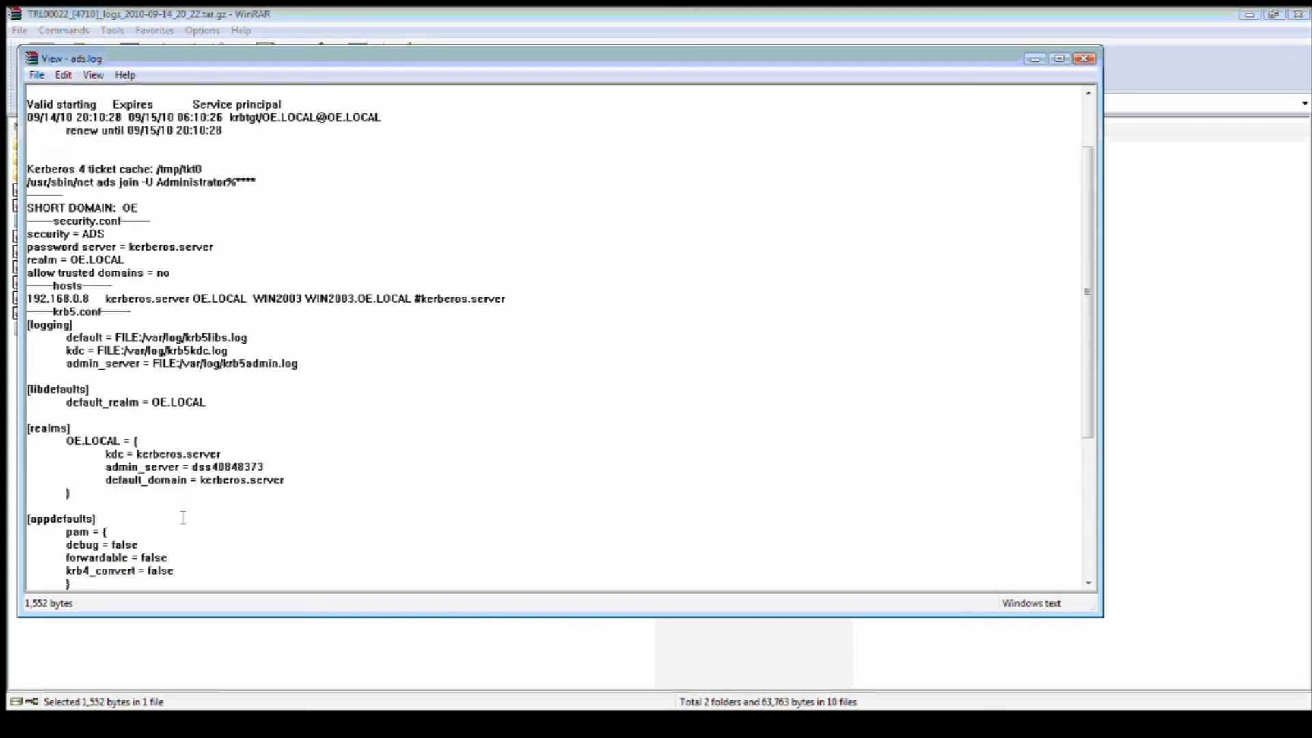
pyautogui.scroll(2, 223, 464)
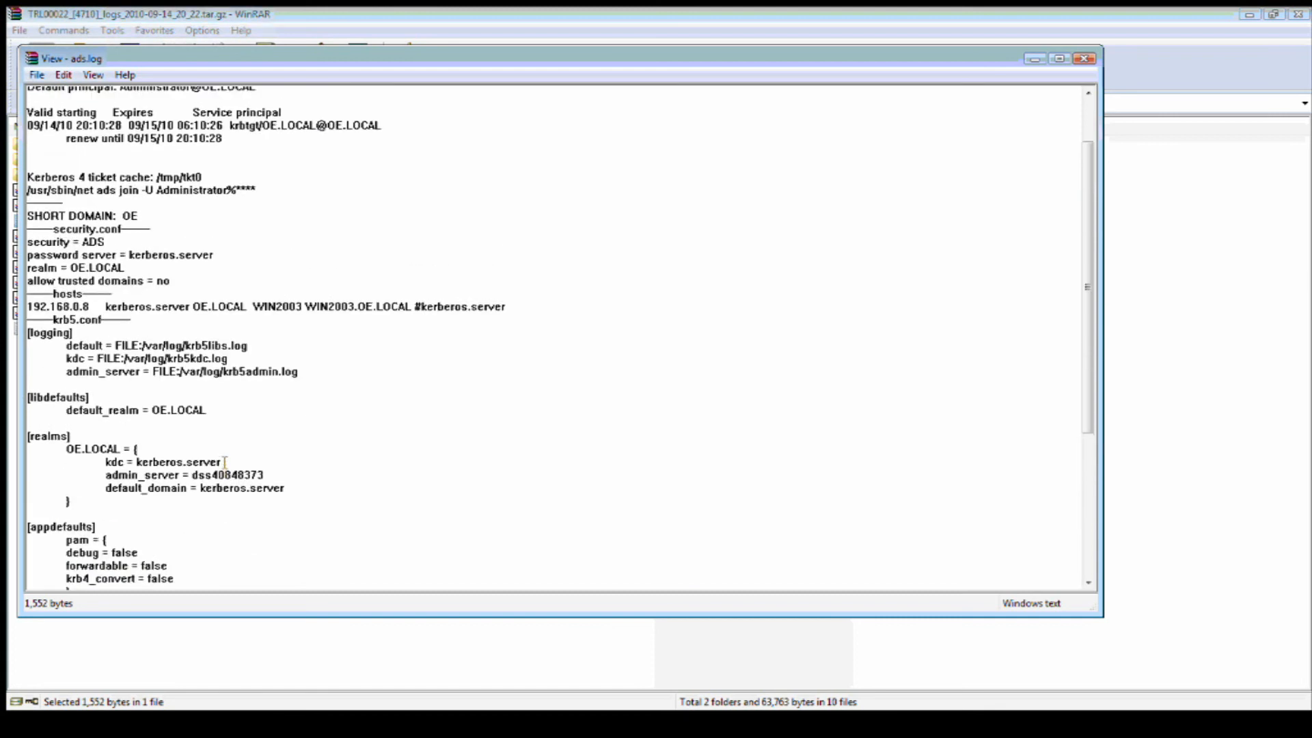
pyautogui.scroll(1, 225, 463)
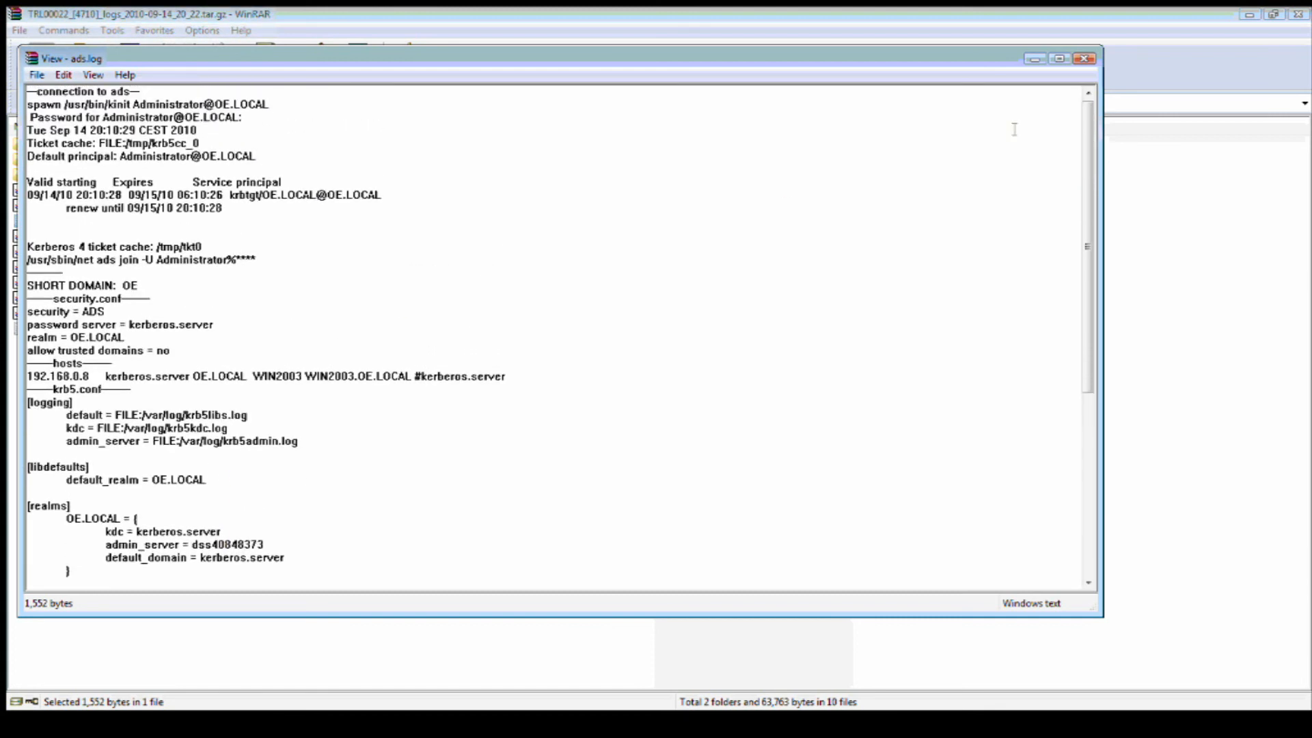
# Close the ads.log viewer and return to the archive's top-level folder.
pyautogui.click(1085, 61)
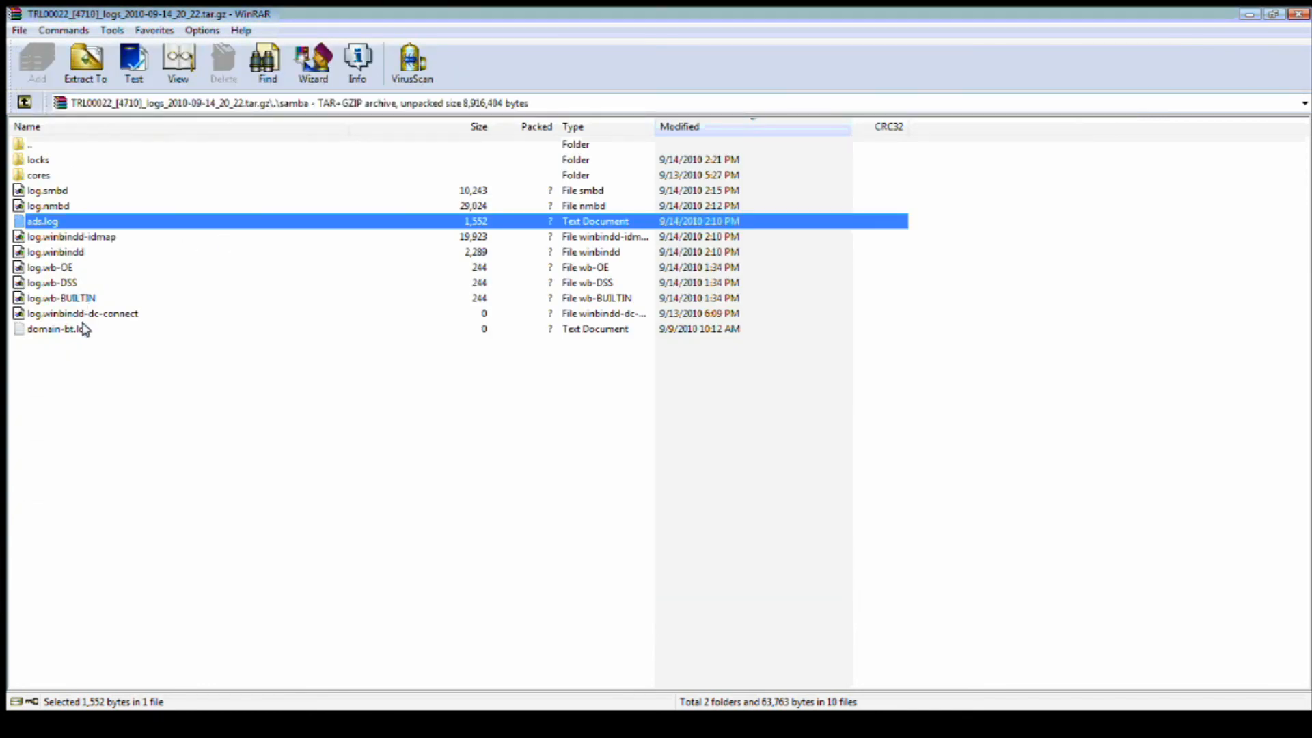
pyautogui.doubleClick(30, 145)
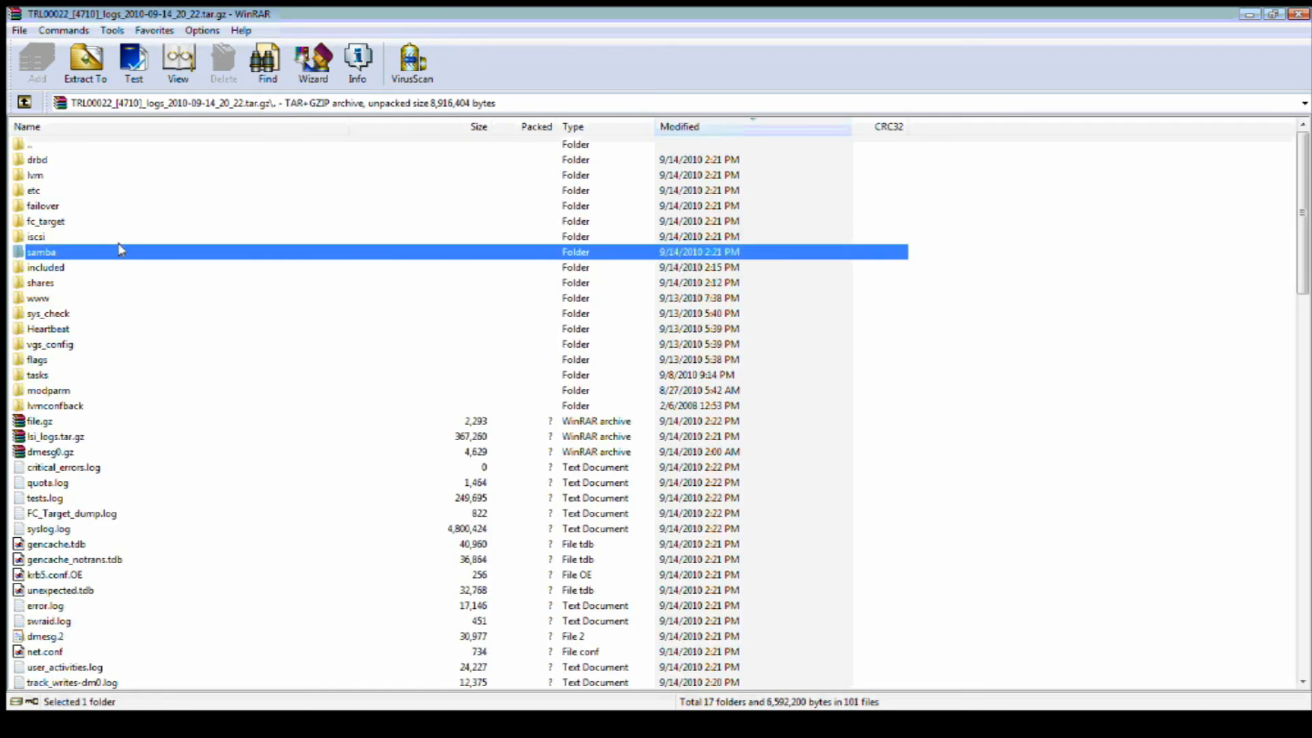
pyautogui.scroll(-2, 167, 322)
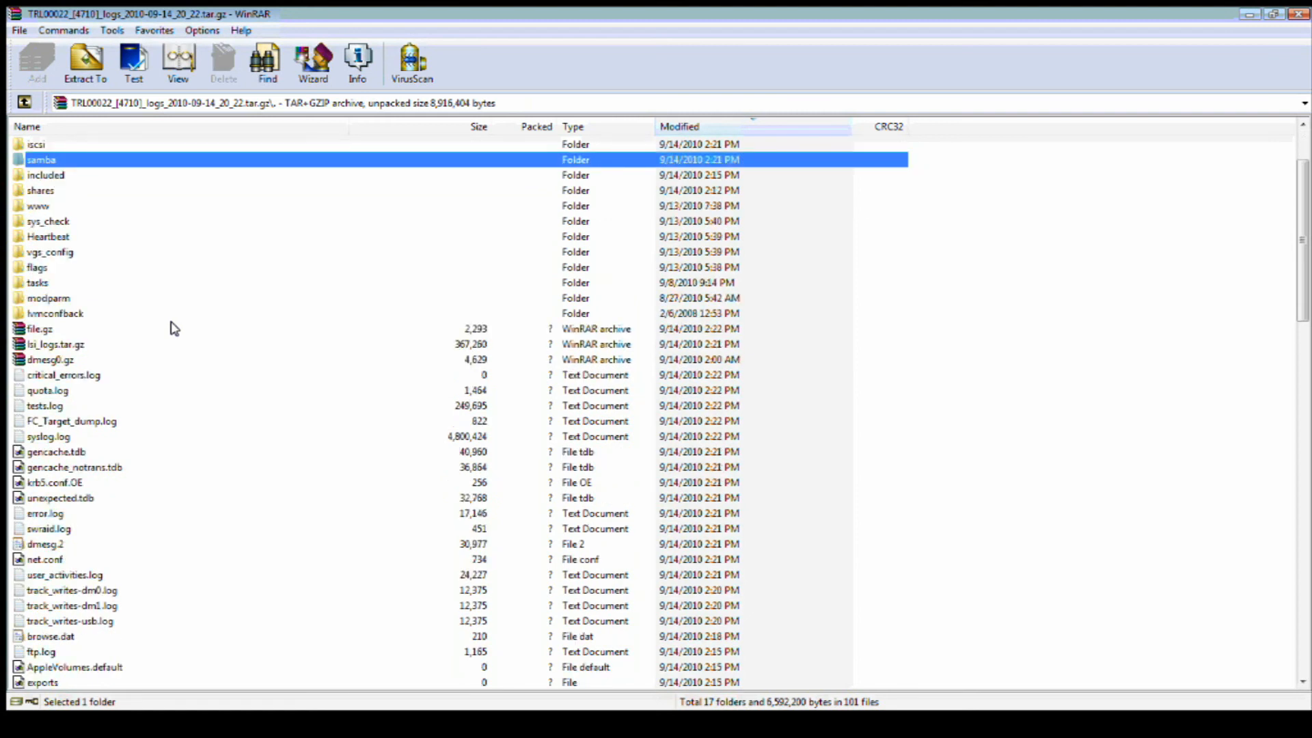
pyautogui.scroll(-1, 175, 329)
pyautogui.scroll(-1, 174, 329)
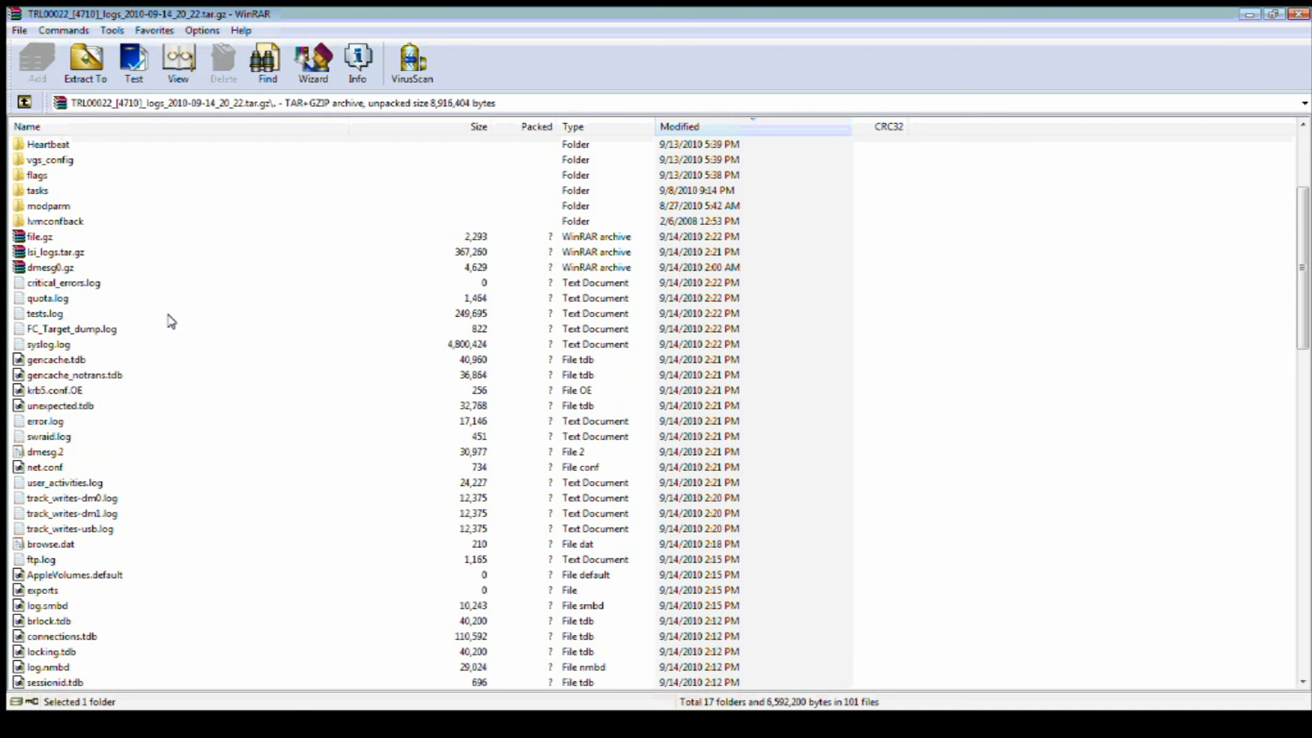
# View krb5.conf.OE, check its KDC address 192.168.0.8, and close the viewer.
pyautogui.click(71, 391)
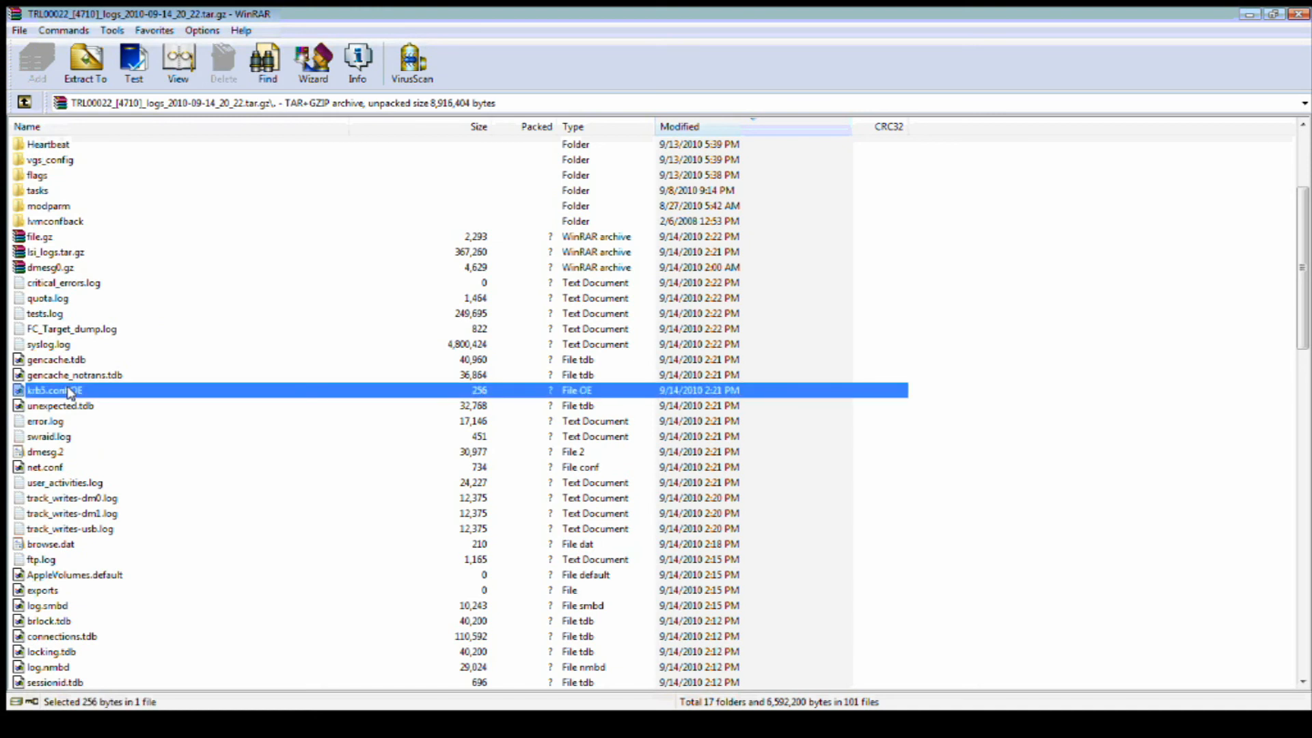
pyautogui.rightClick(71, 391)
pyautogui.click(153, 463)
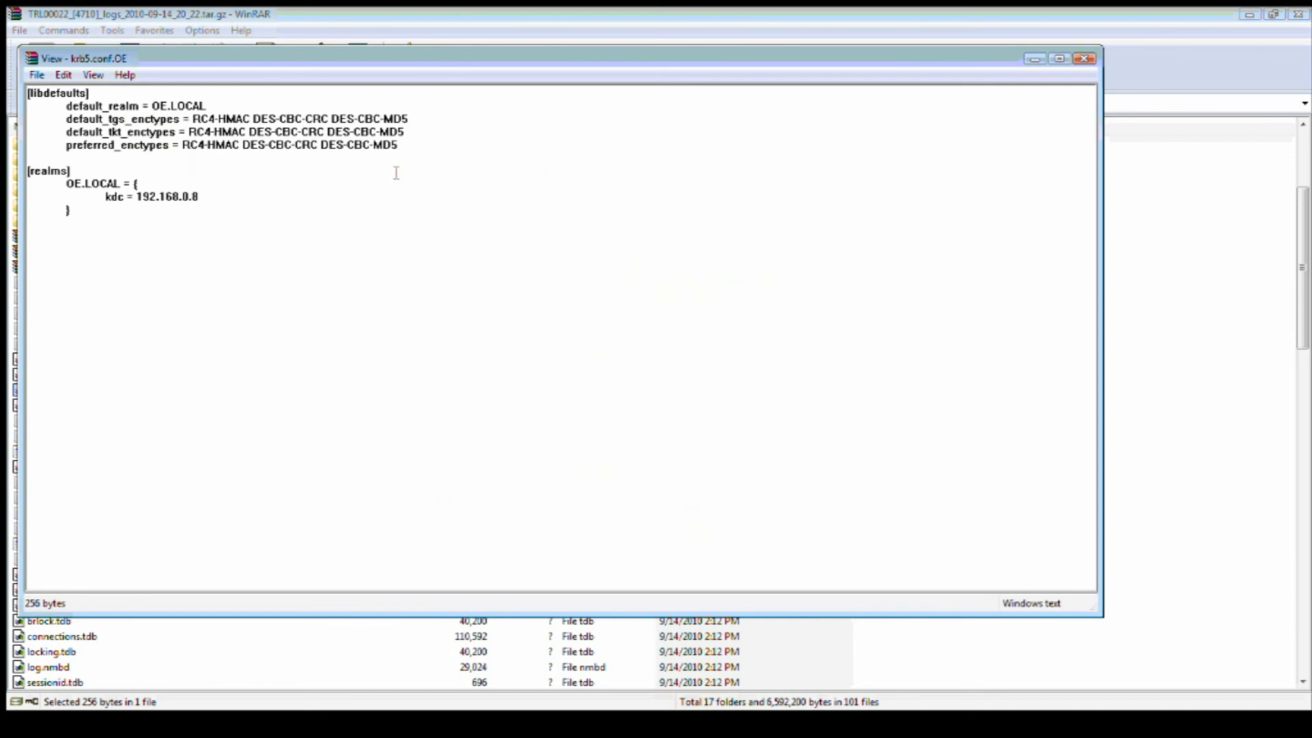
pyautogui.moveTo(198, 197); pyautogui.dragTo(137, 197)
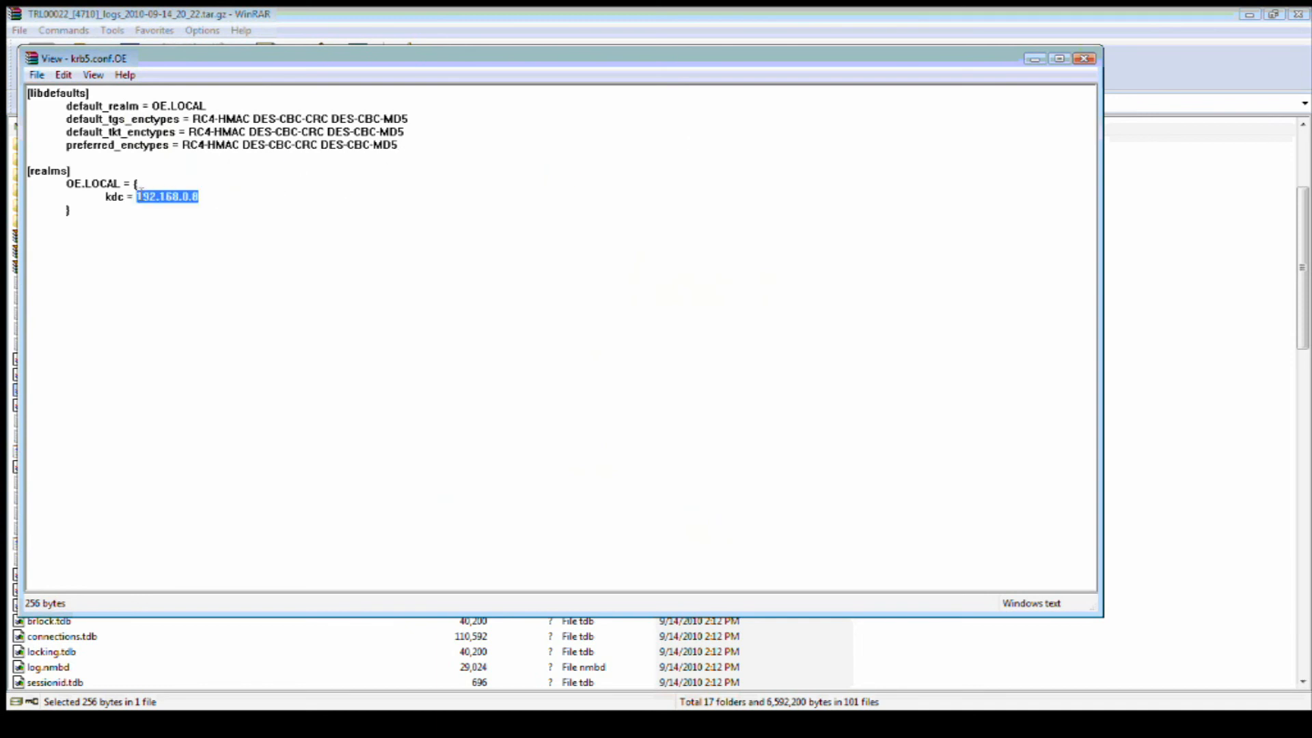
pyautogui.click(273, 201)
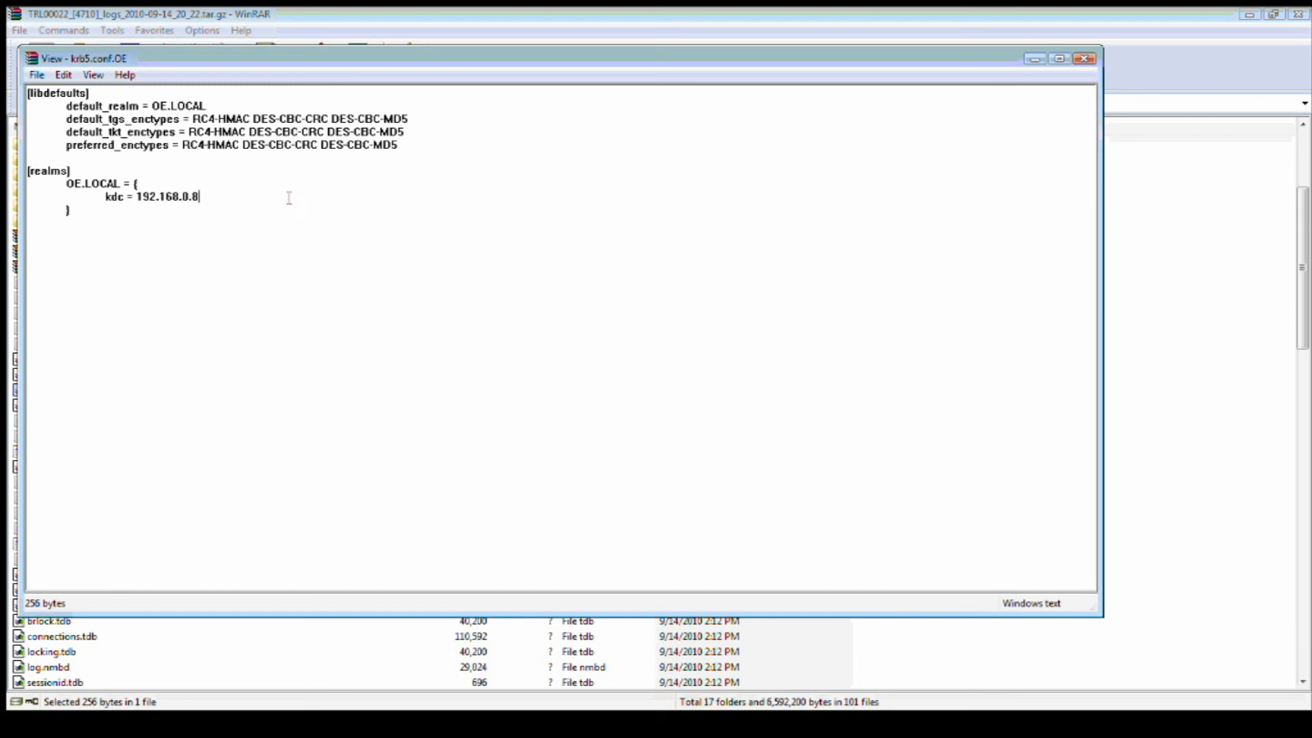
pyautogui.click(1083, 58)
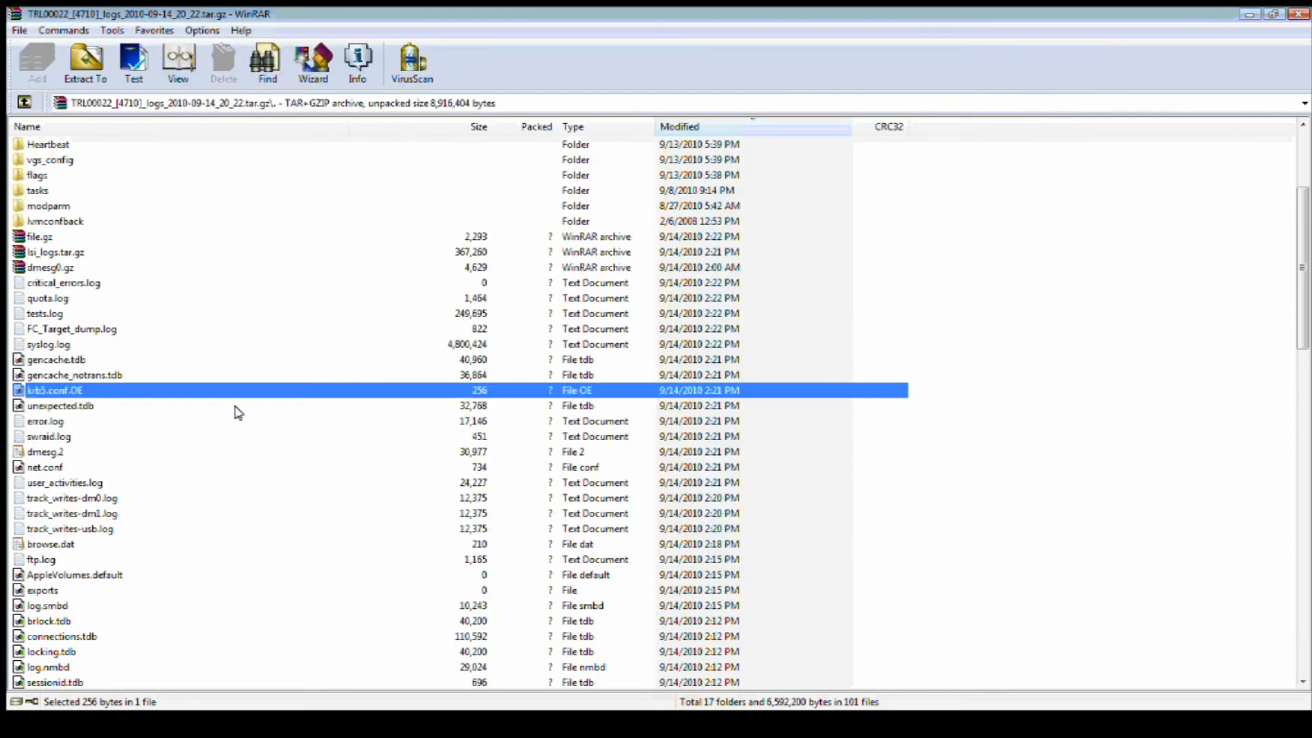
# Close WinRAR and open ads.log from Logs viewer in Notepad with Word Wrap toggled.
pyautogui.click(1301, 13)
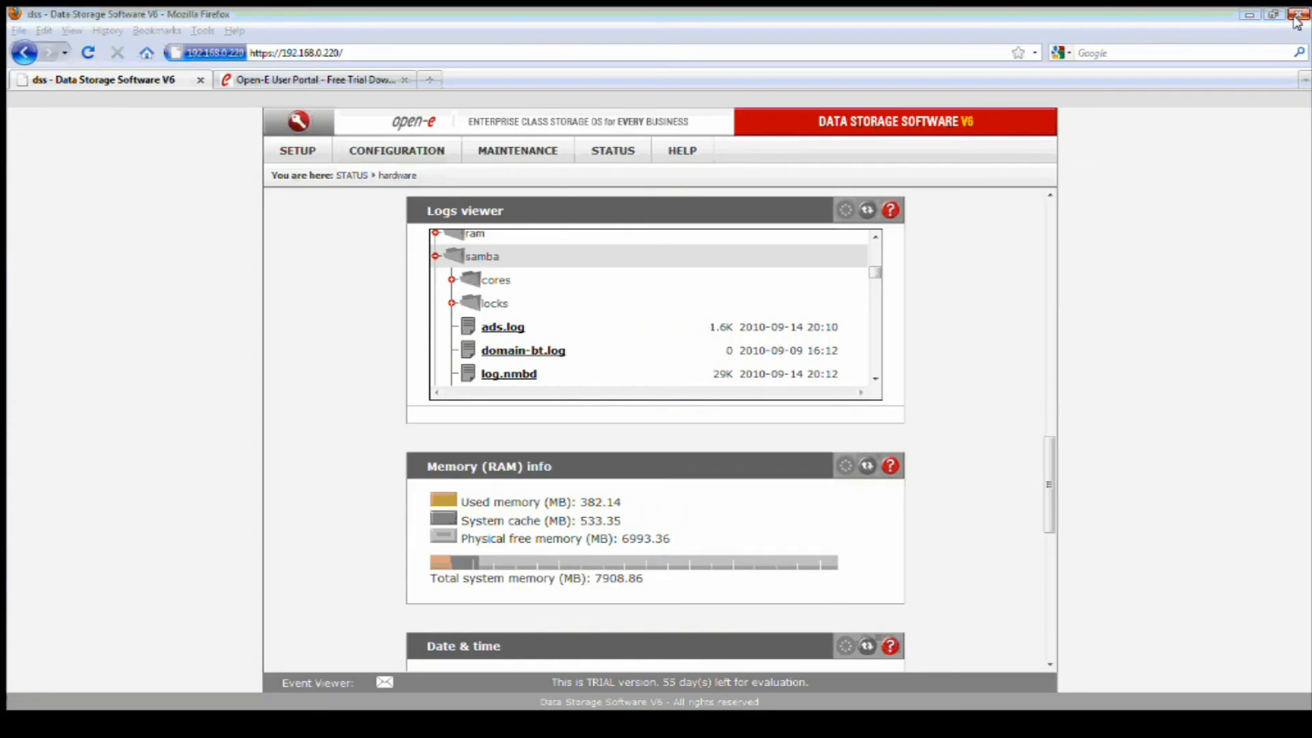
pyautogui.click(513, 327)
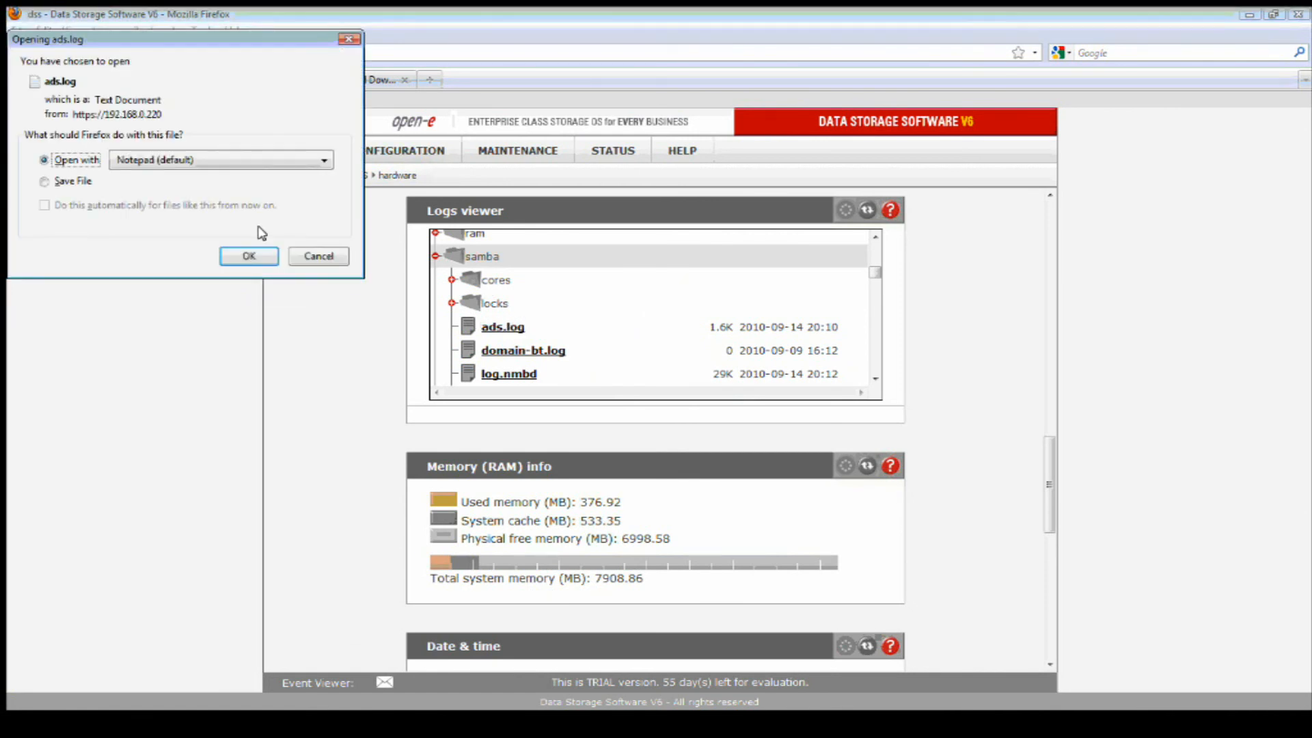
pyautogui.click(249, 257)
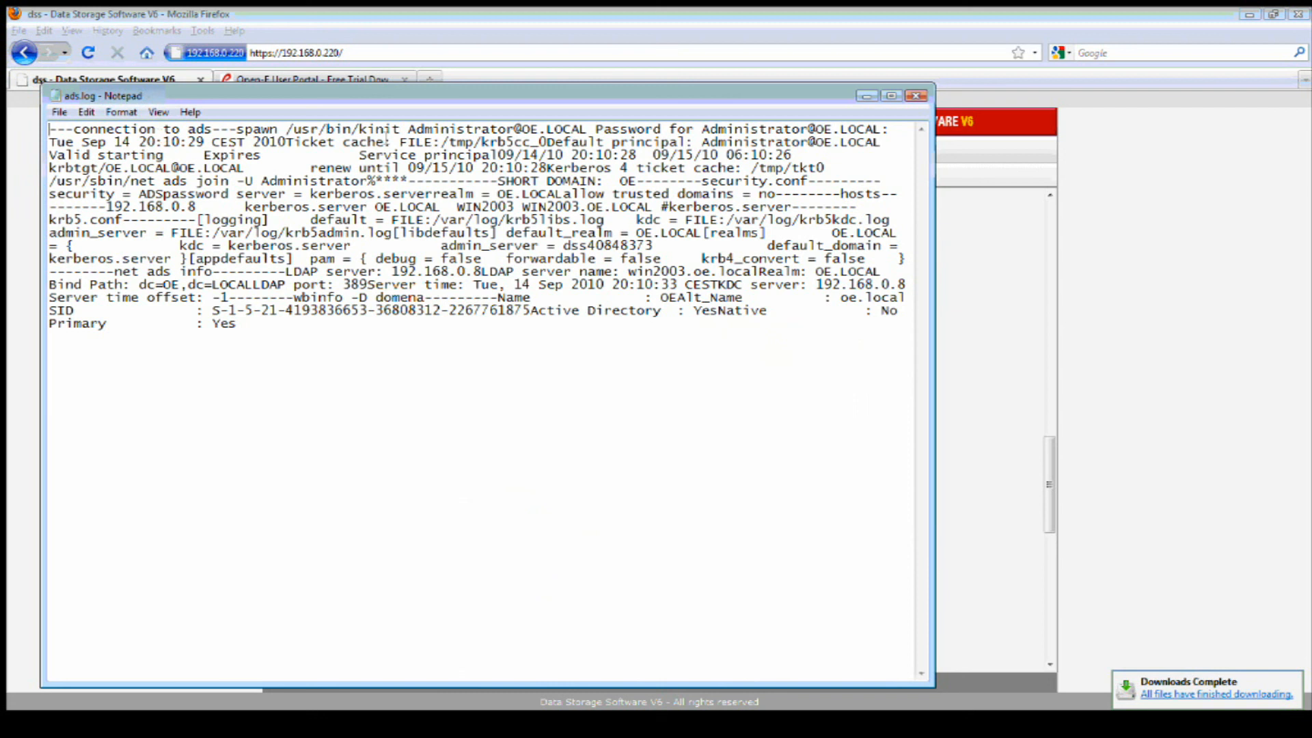
pyautogui.click(121, 112)
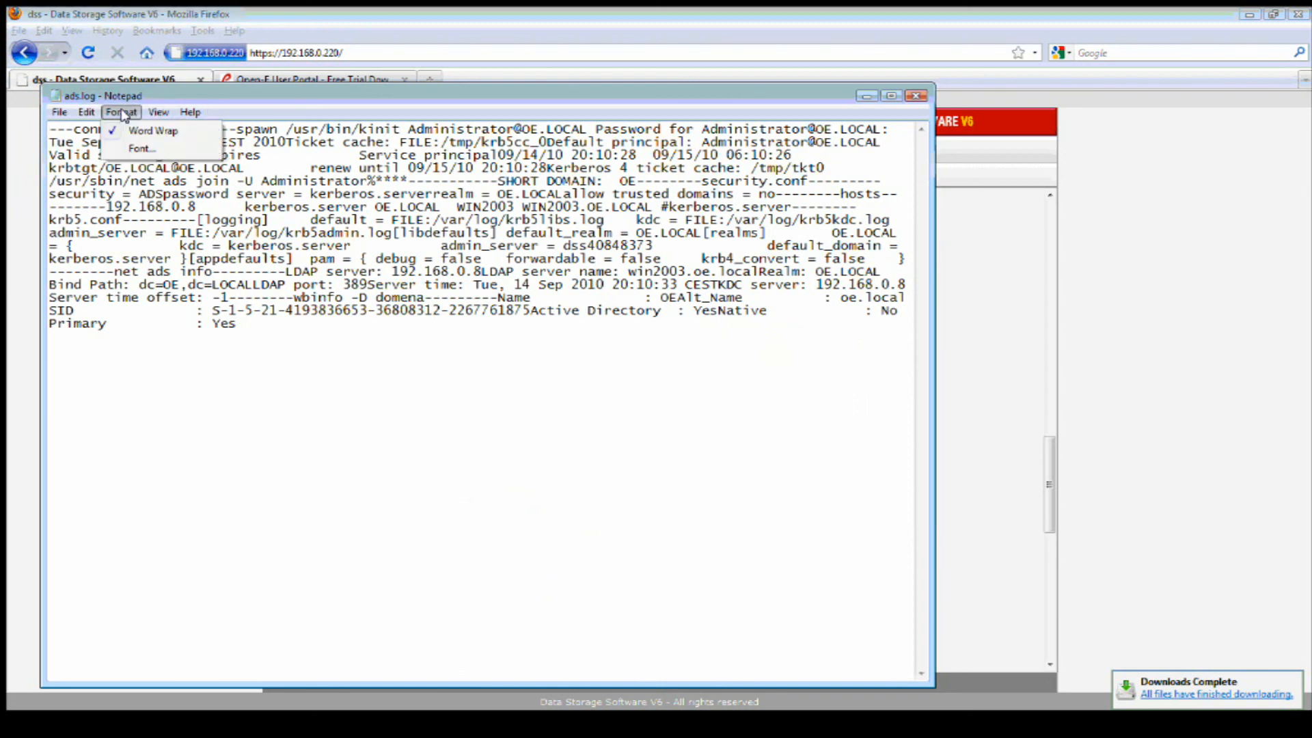
pyautogui.click(152, 129)
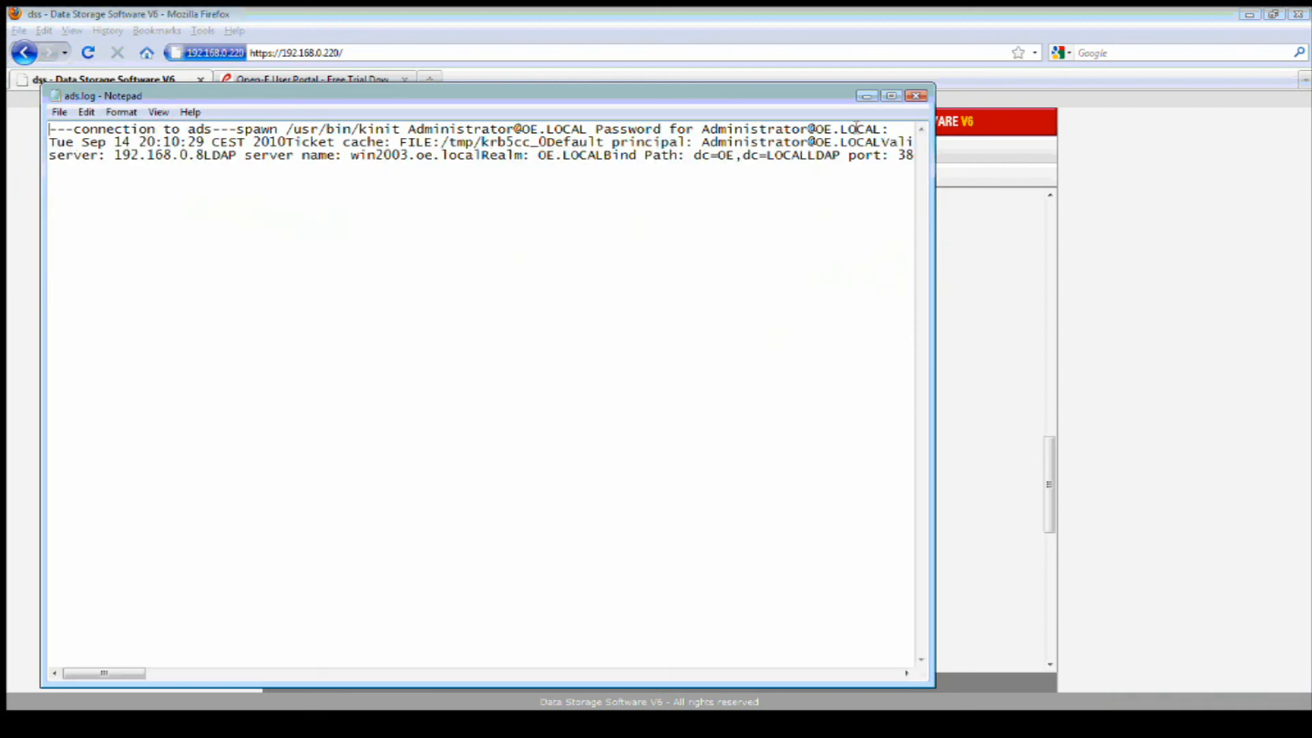
# Close Notepad and scroll back up the hardware status page.
pyautogui.click(915, 96)
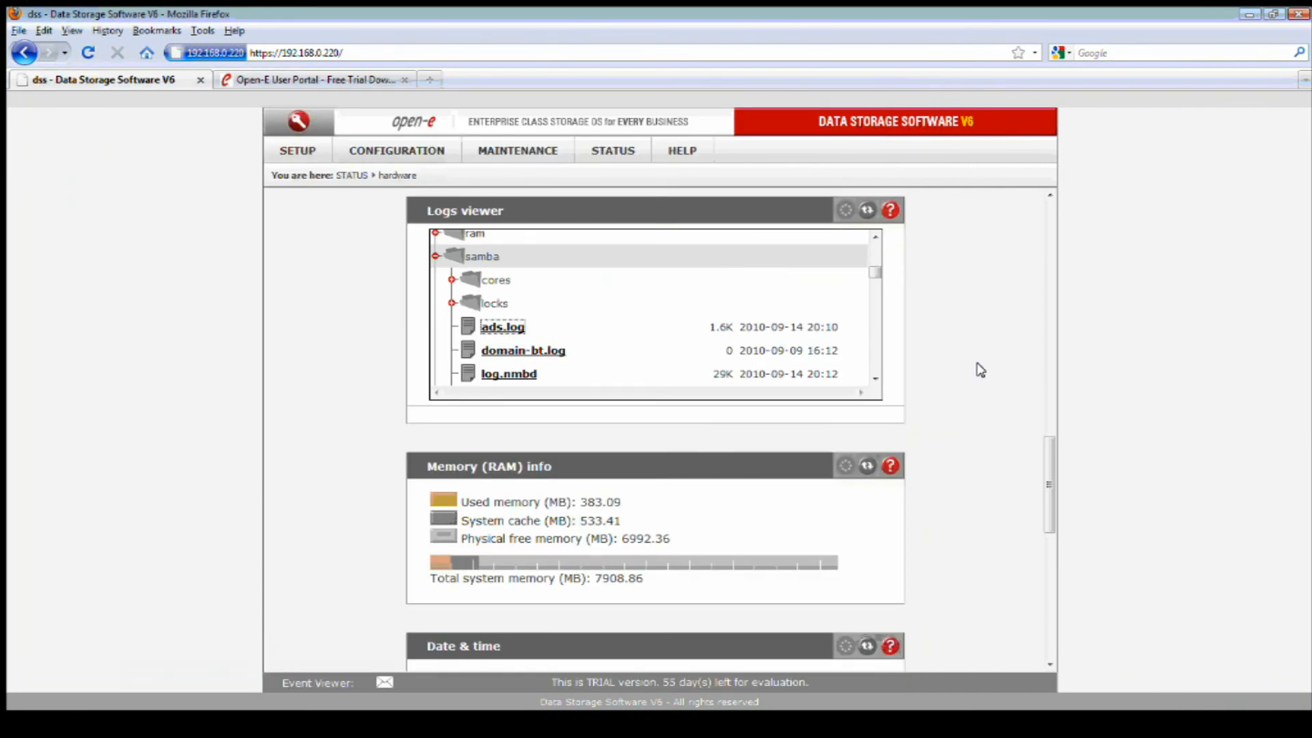
pyautogui.scroll(-3, 978, 369)
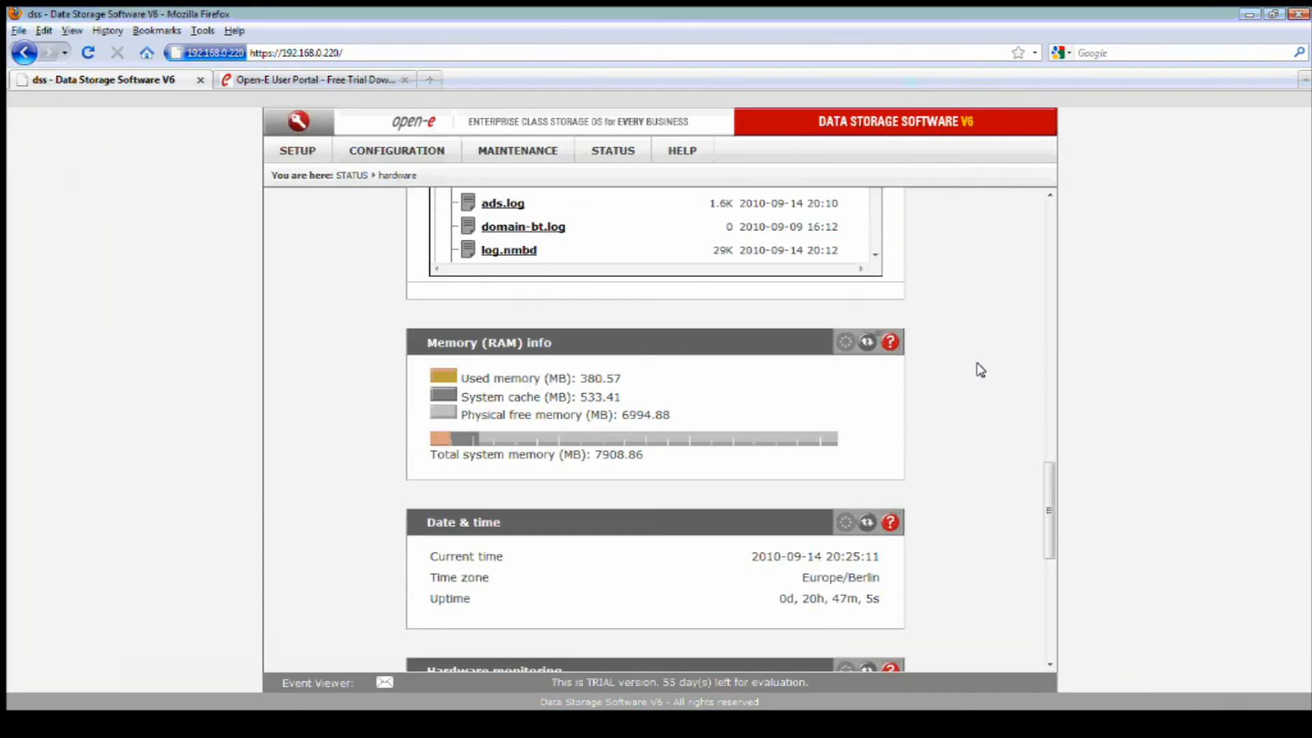
pyautogui.scroll(10, 980, 369)
pyautogui.scroll(10, 980, 369)
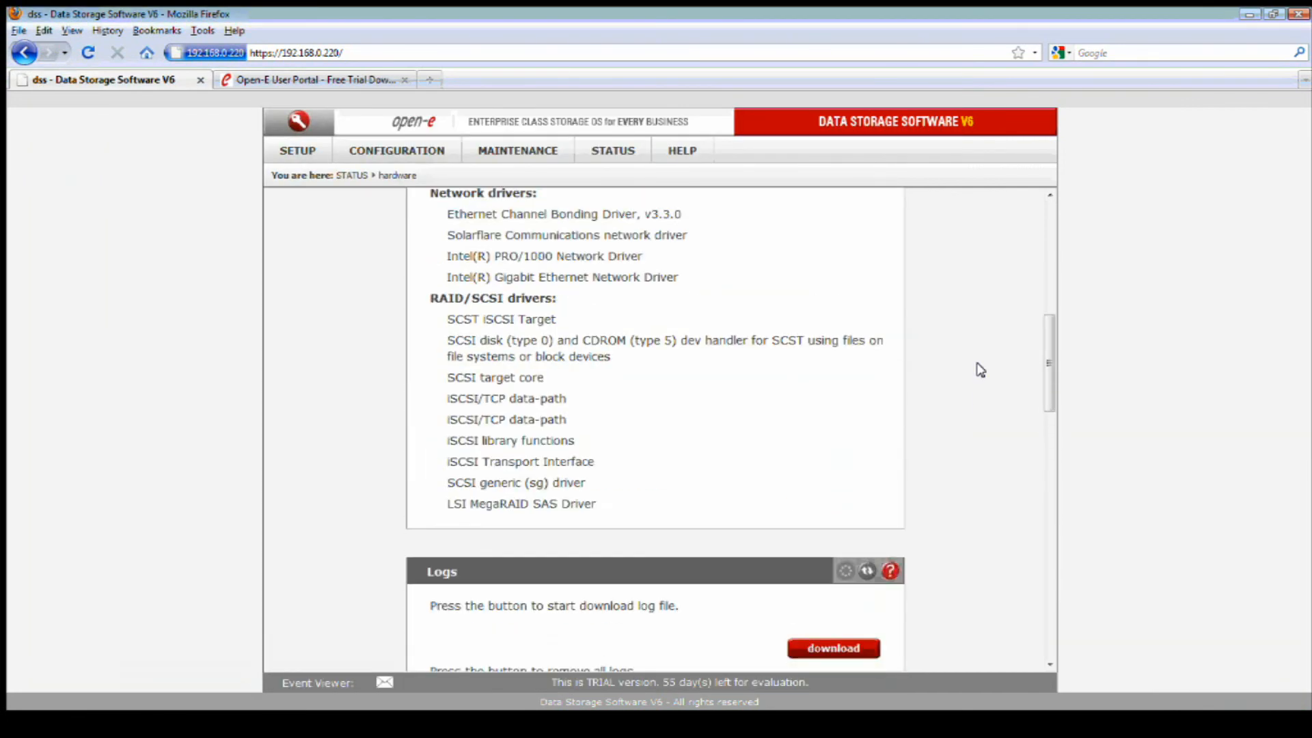
pyautogui.scroll(10, 978, 370)
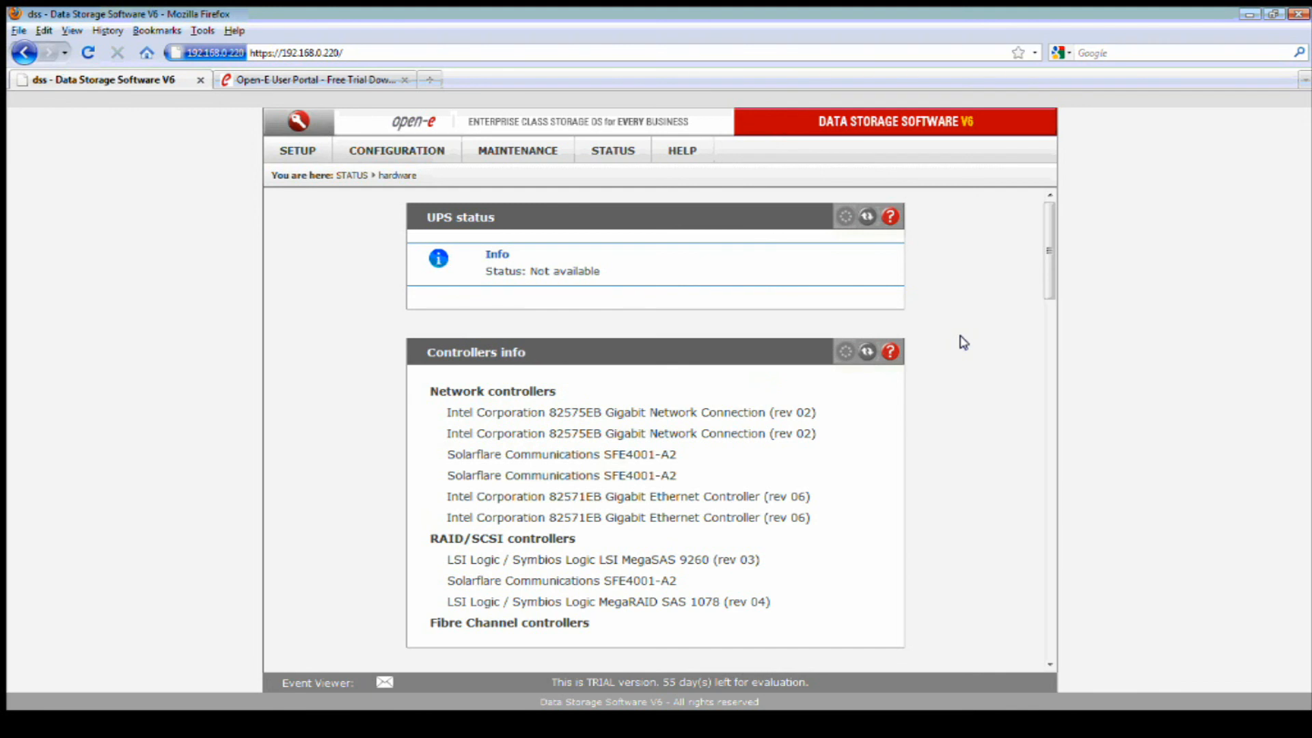
# In CONFIGURATION > NAS settings, move OE+ralus from Available users into the SMB superusers list.
pyautogui.moveTo(388, 163)
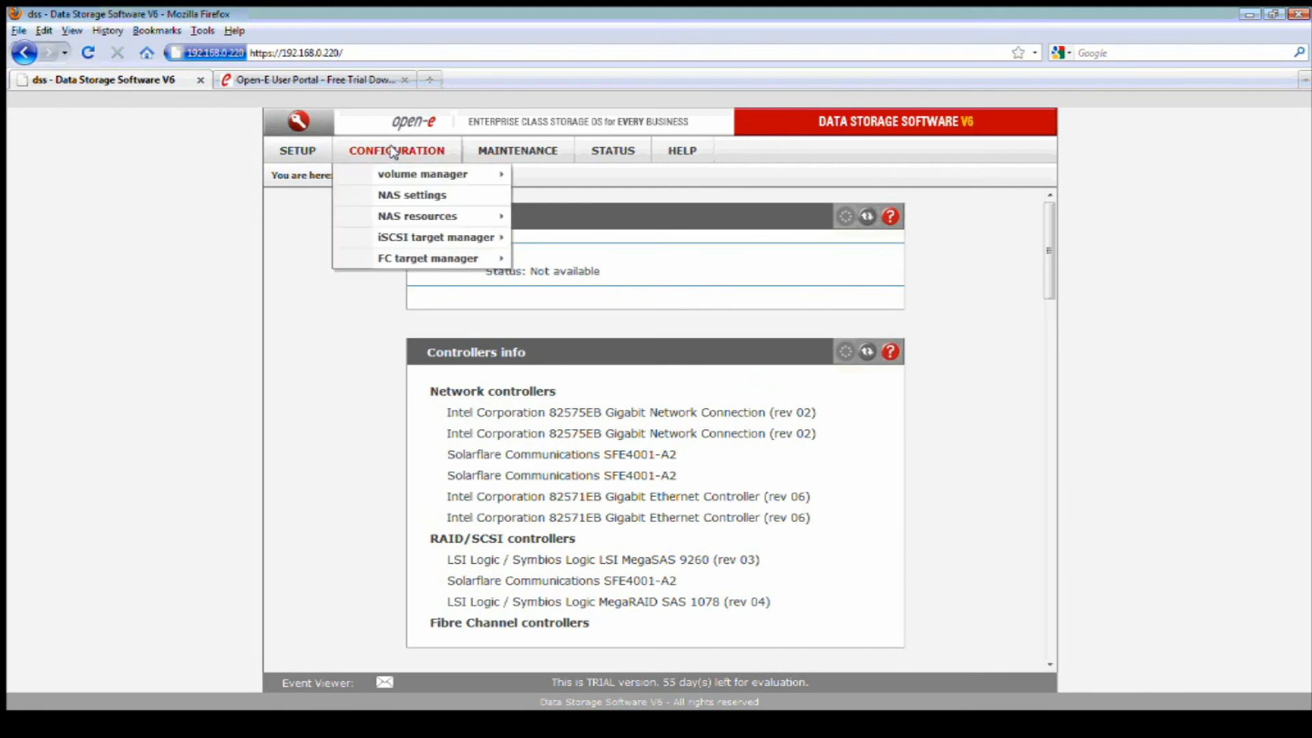
pyautogui.click(418, 195)
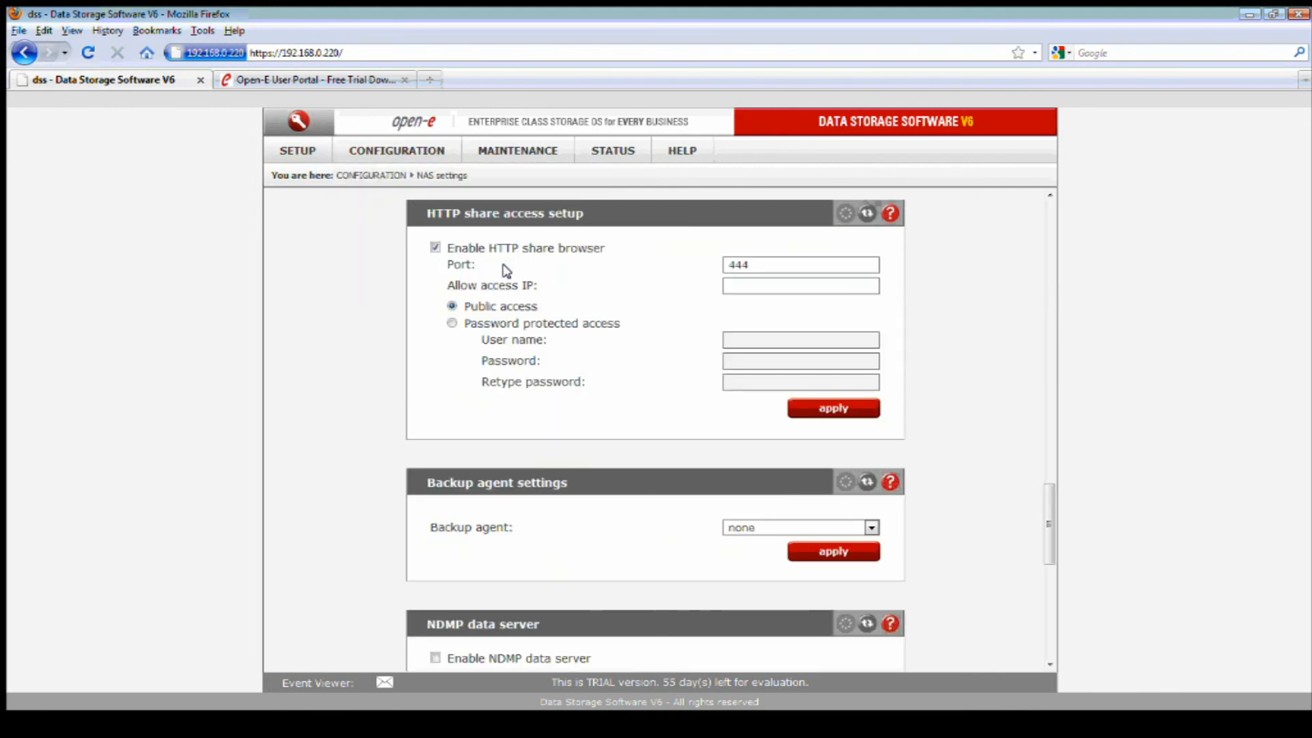
pyautogui.scroll(10, 615, 328)
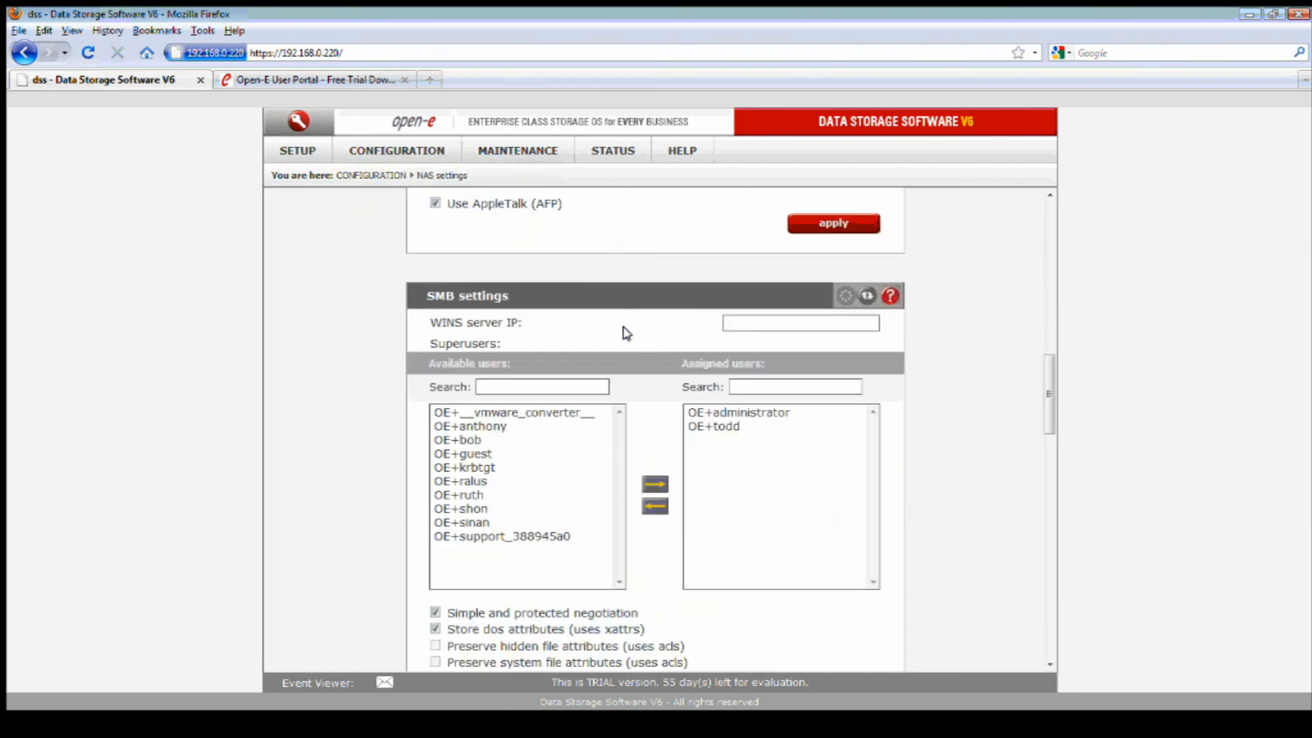
pyautogui.scroll(-1, 656, 373)
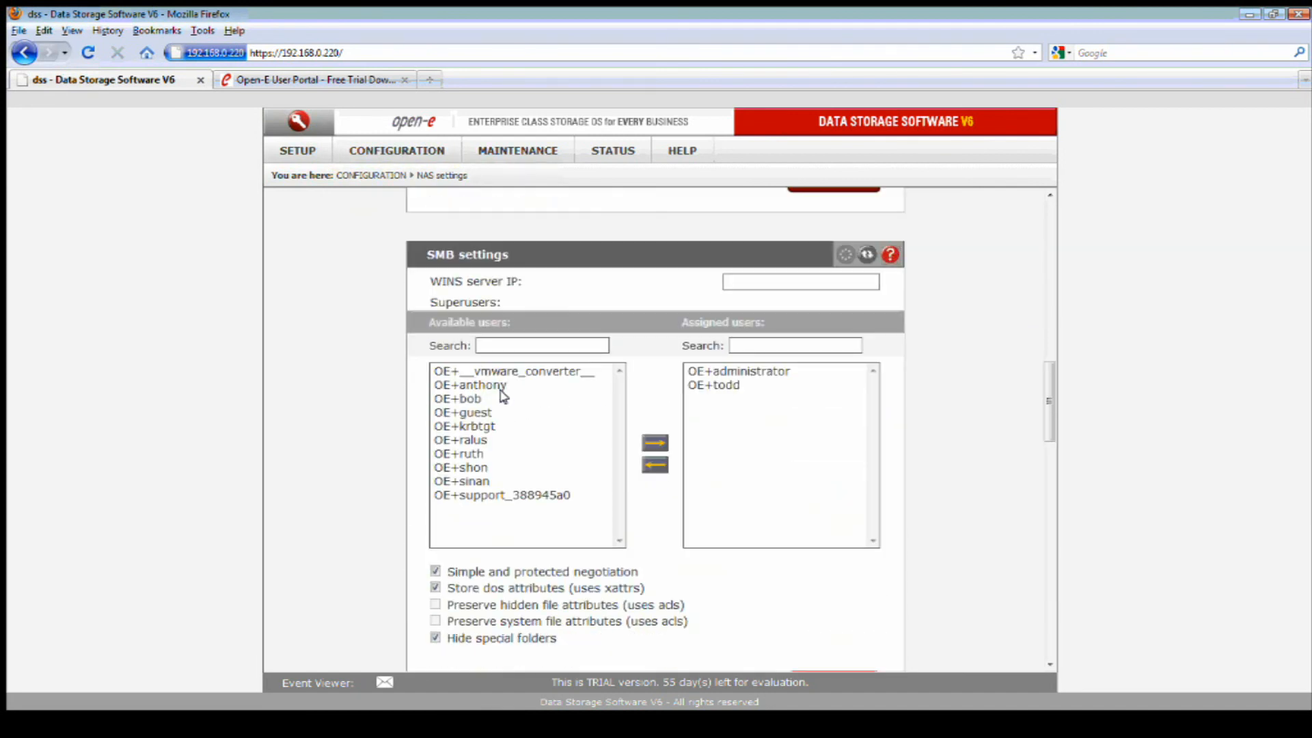
pyautogui.click(721, 388)
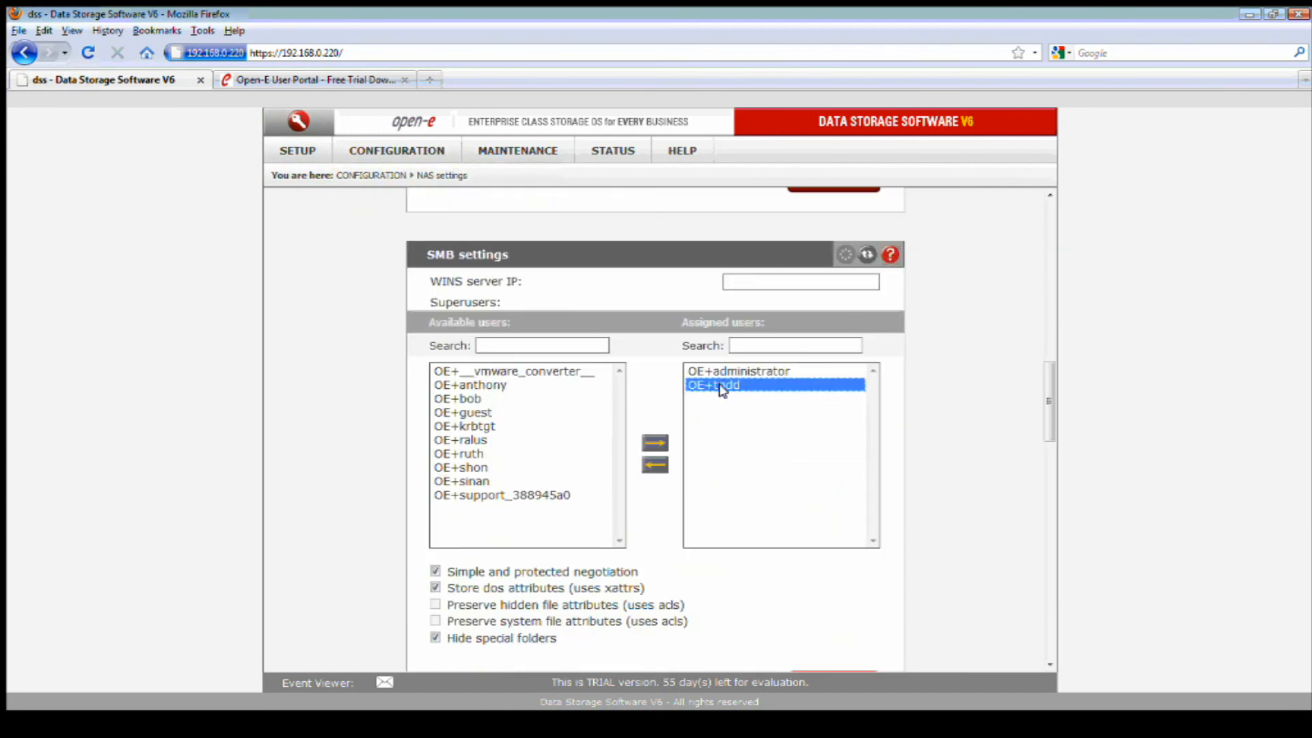
pyautogui.click(466, 443)
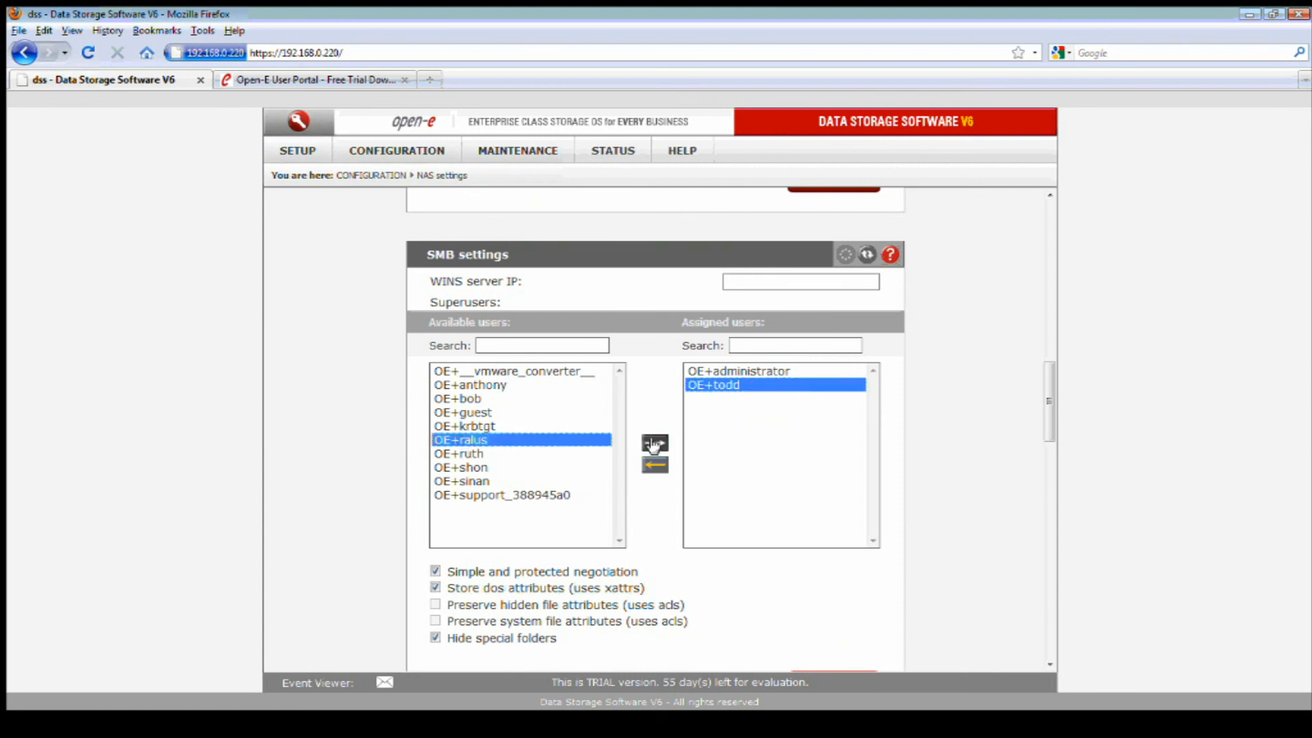
pyautogui.click(654, 444)
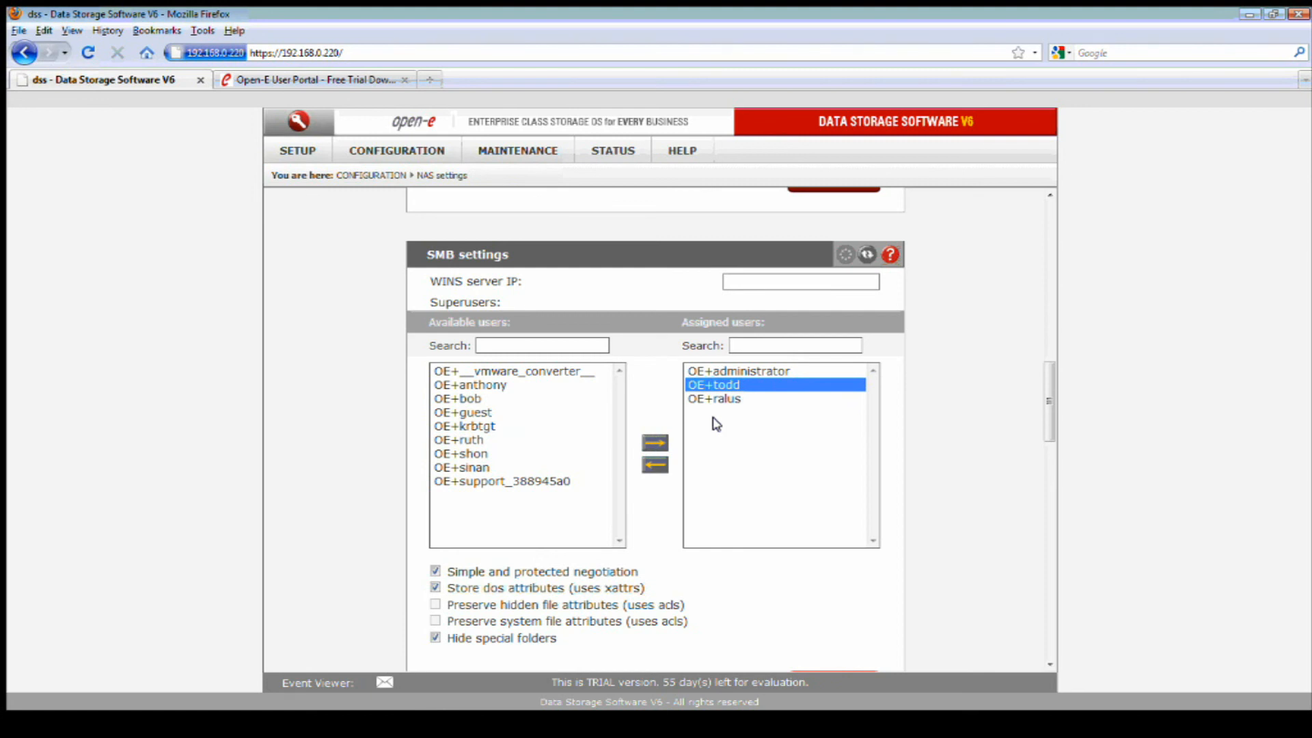
pyautogui.scroll(10, 717, 435)
pyautogui.scroll(6, 714, 423)
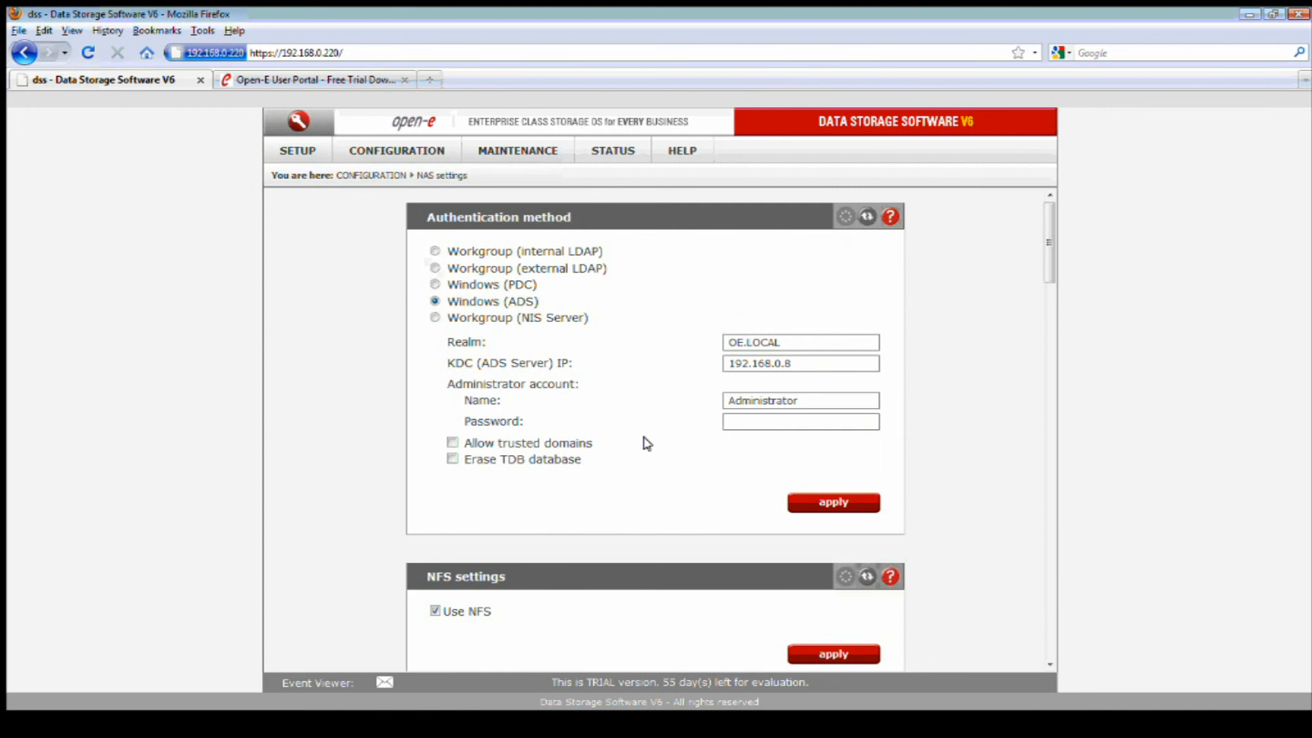
# Re-apply the ADS join with Erase TDB database ticked and the administrator password entered.
pyautogui.click(452, 459)
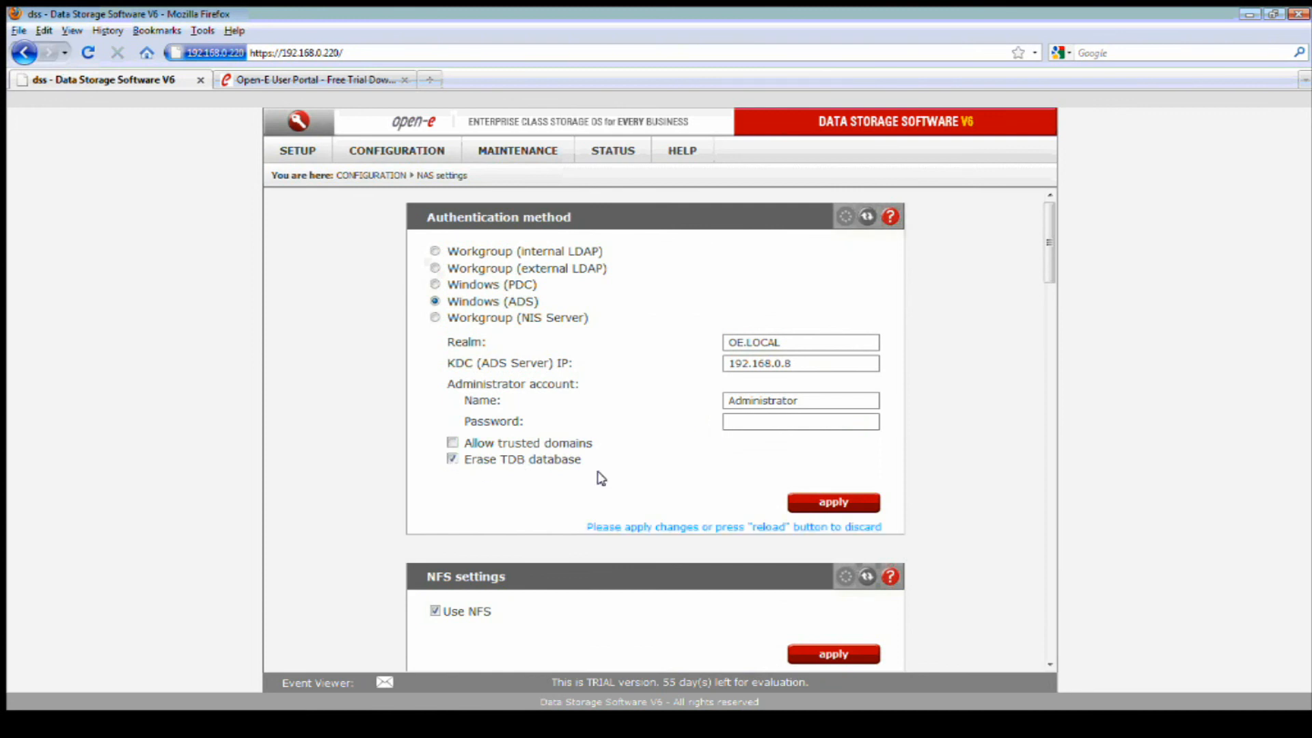
pyautogui.click(752, 423)
pyautogui.write('test')
pyautogui.click(801, 501)
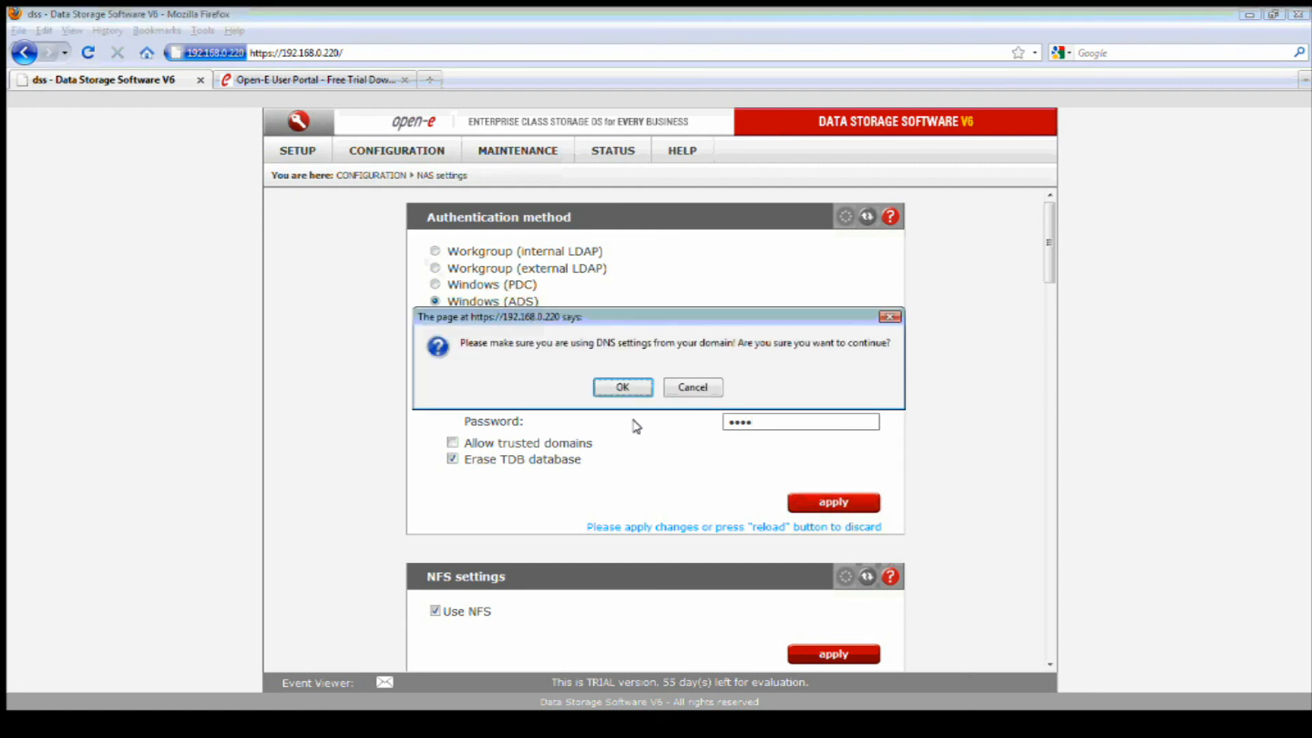
pyautogui.click(619, 387)
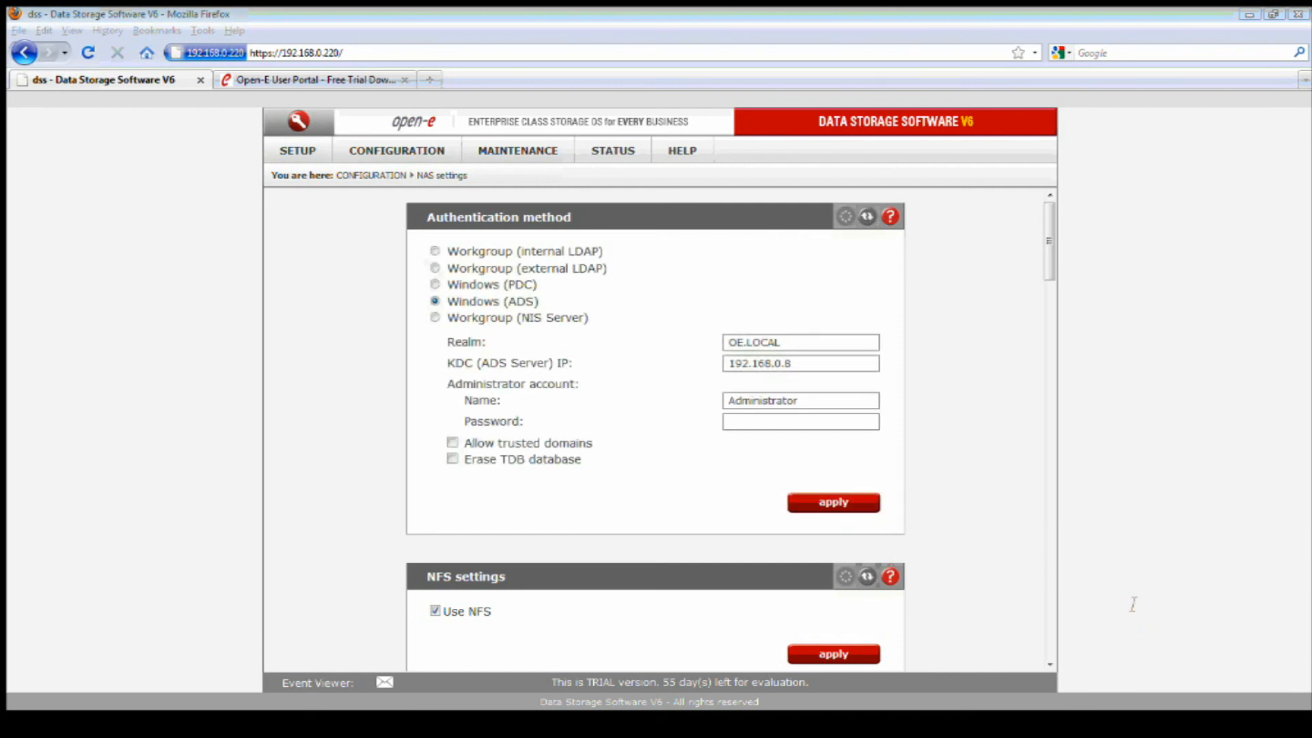
# Go to CONFIGURATION > NAS resources > Shares.
pyautogui.click(998, 516)
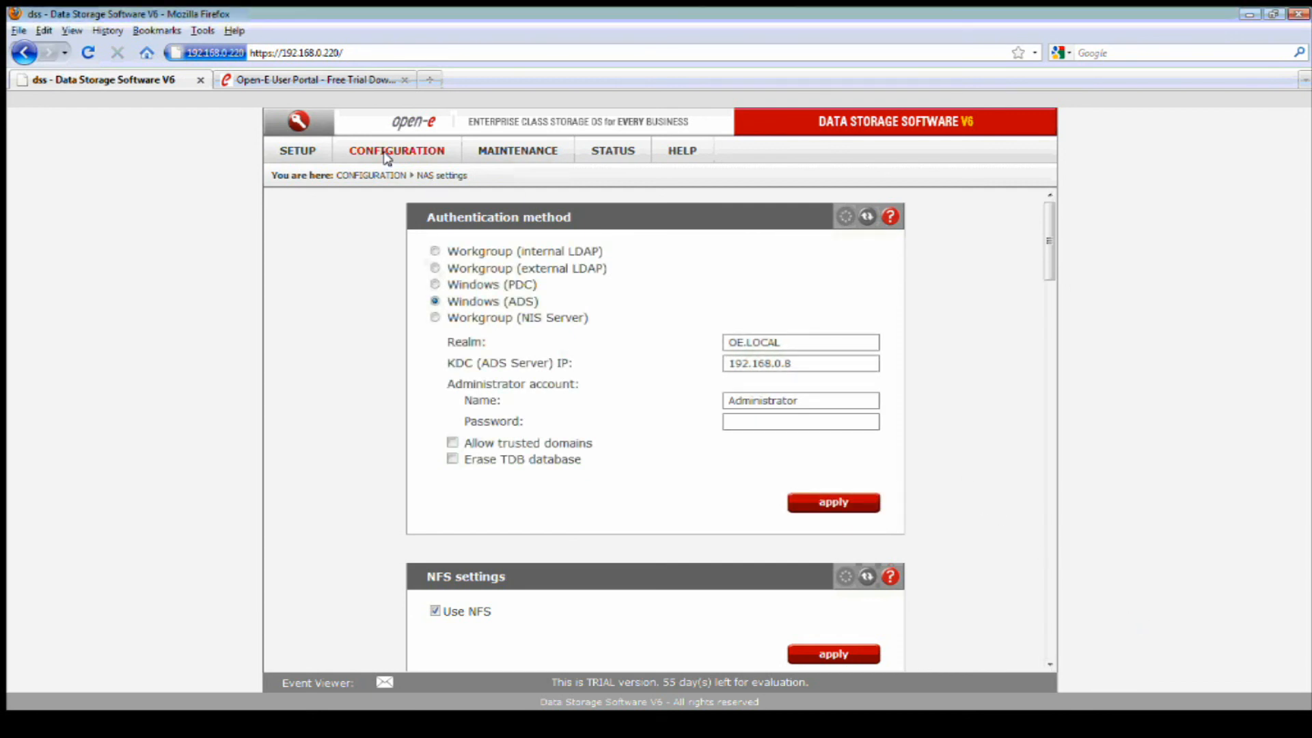
pyautogui.moveTo(387, 156)
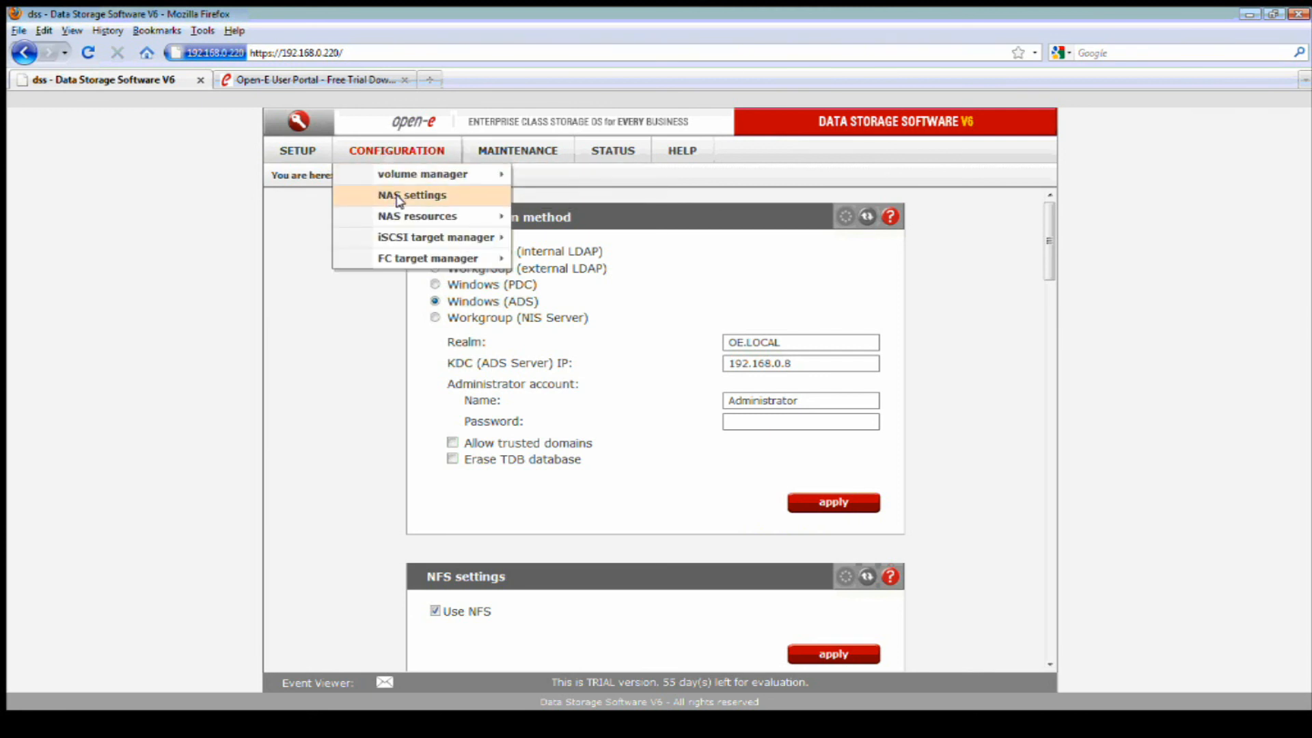
pyautogui.moveTo(445, 216)
pyautogui.click(572, 217)
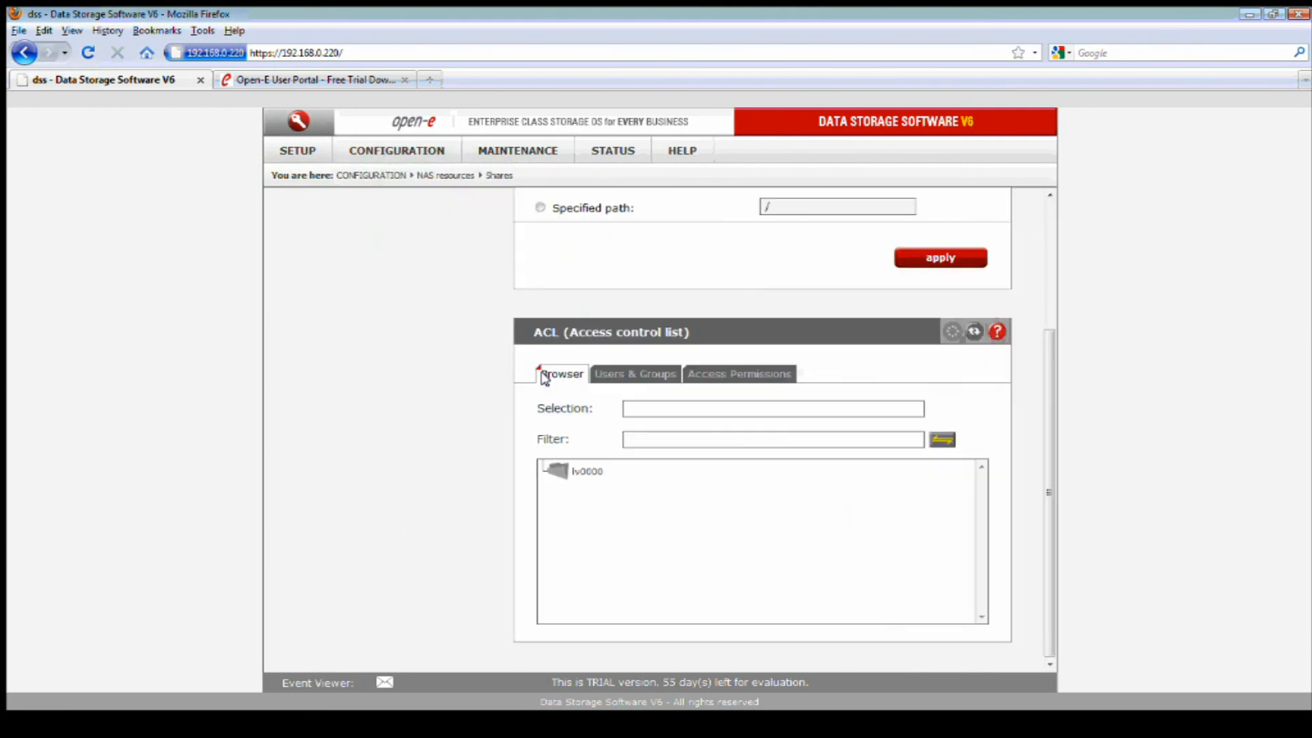